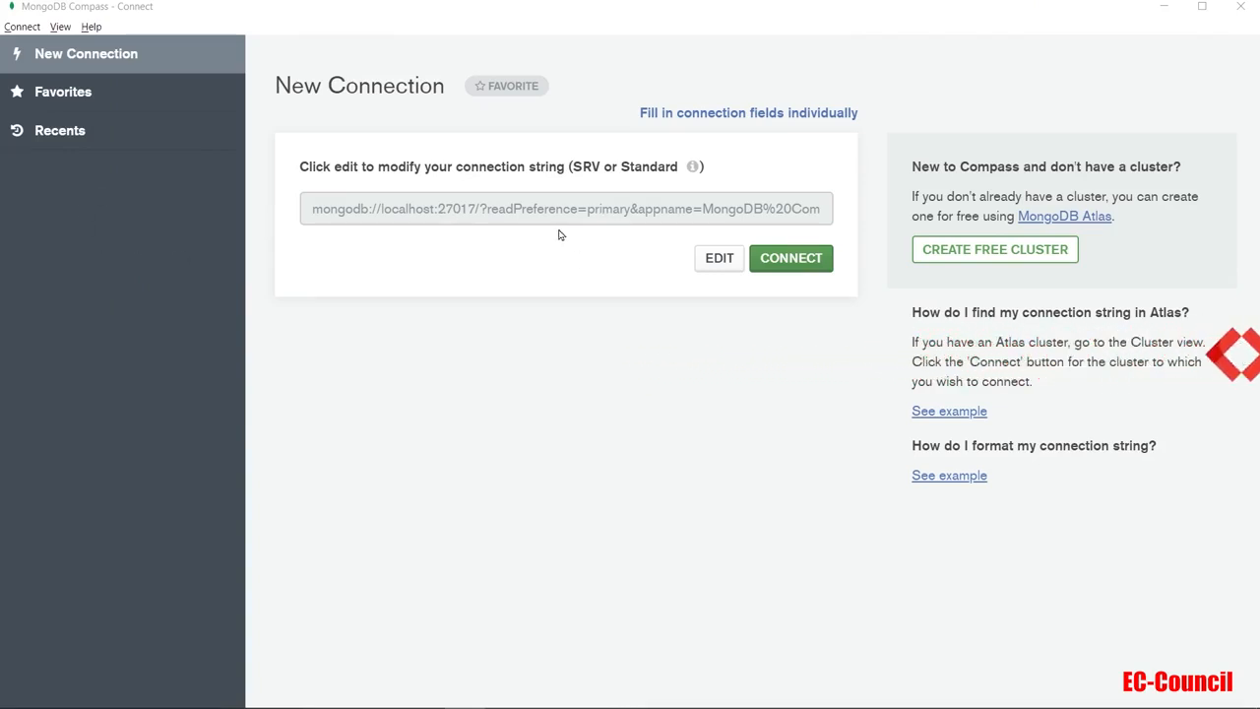
Step: Connect to the MongoDB server at localhost port 27017 without authentication and expand the admin, config and local databases
left_click(748, 114)
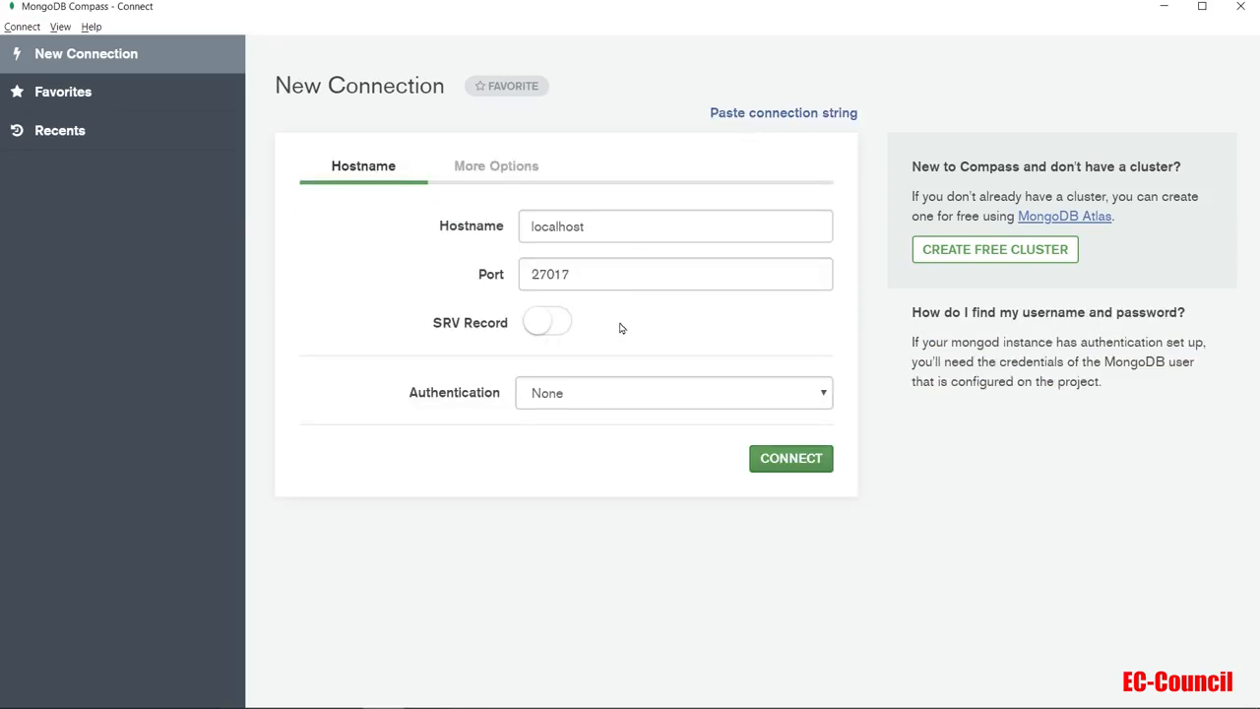
left_click(790, 460)
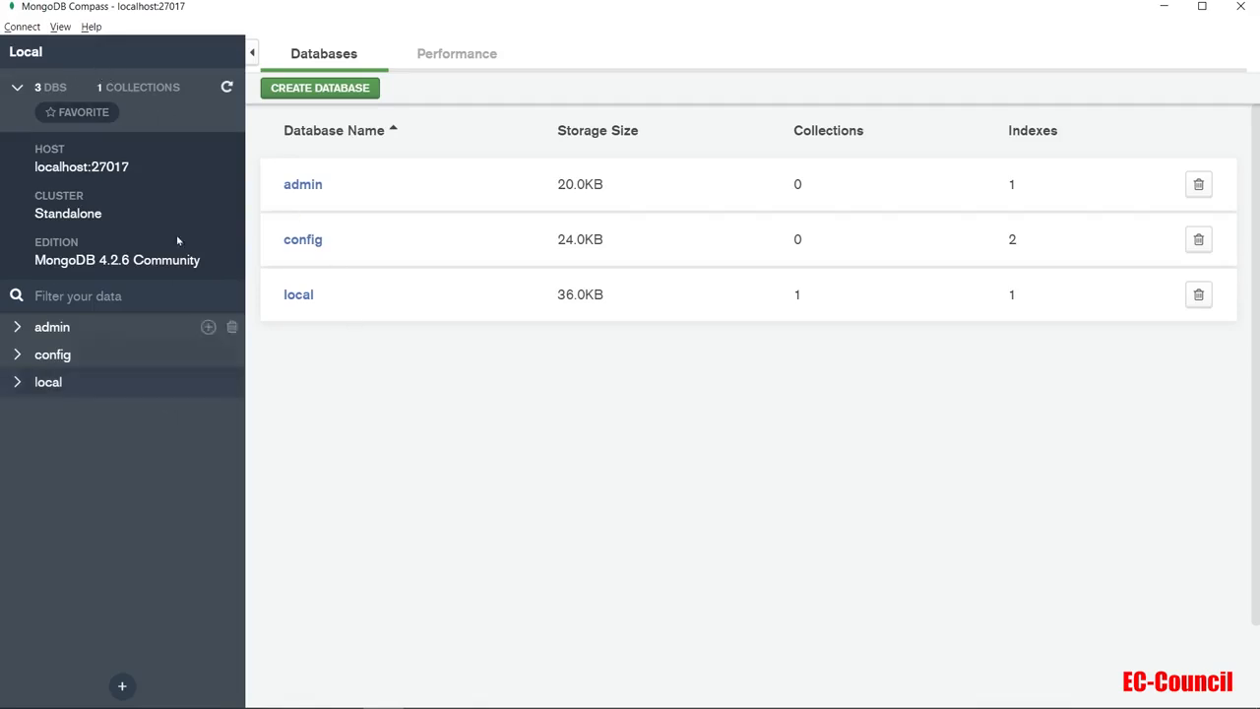
left_click(16, 328)
left_click(17, 366)
left_click(18, 407)
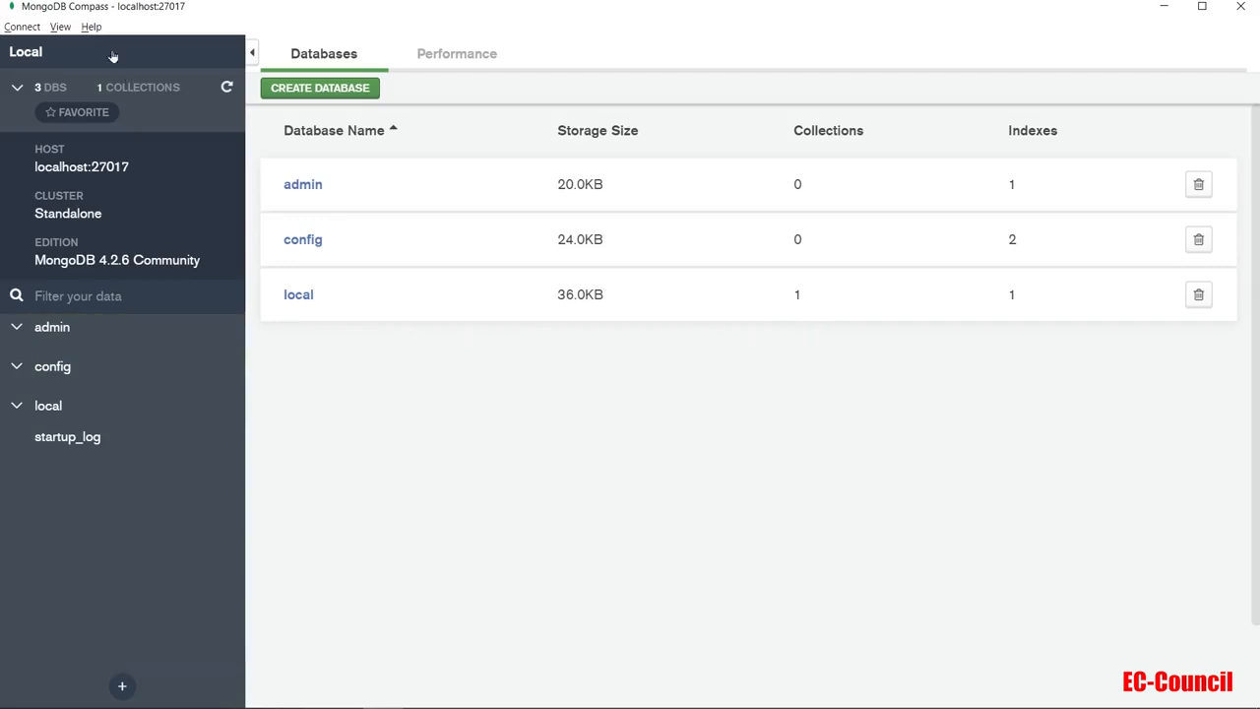
Step: Look through the MongoDB Compass overview from performance charts to visual explain plans, then close it
left_click(91, 27)
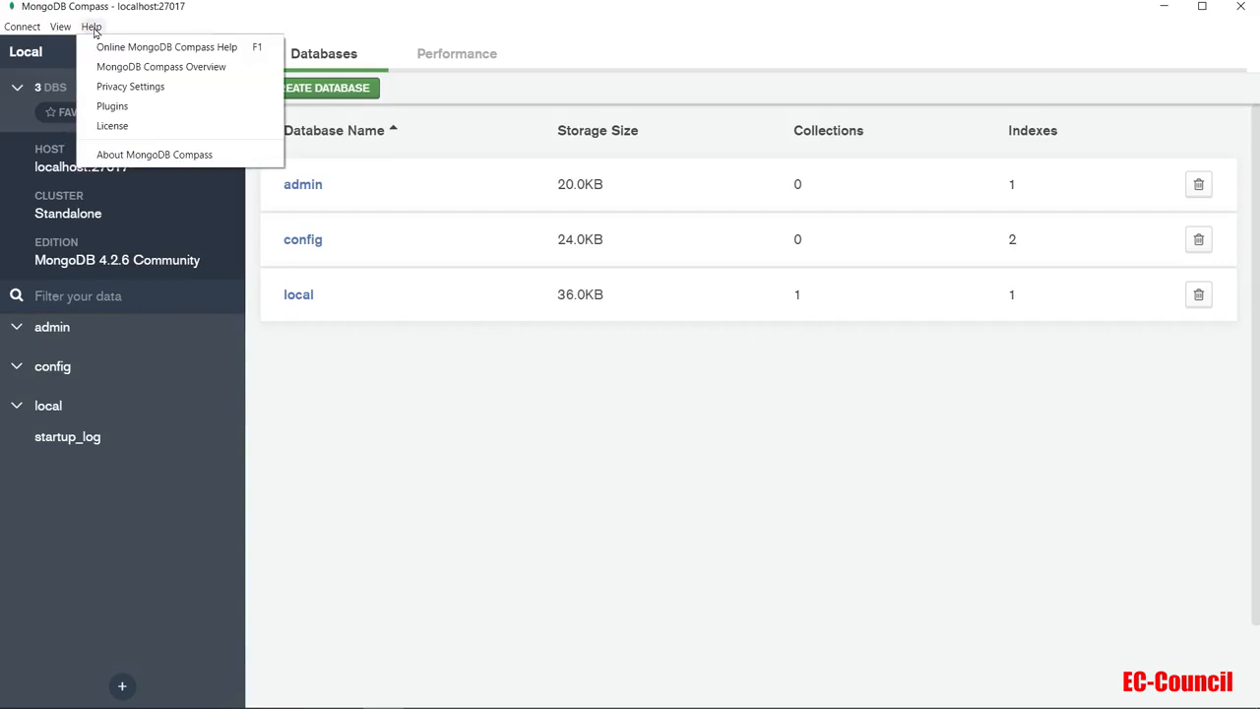
left_click(191, 69)
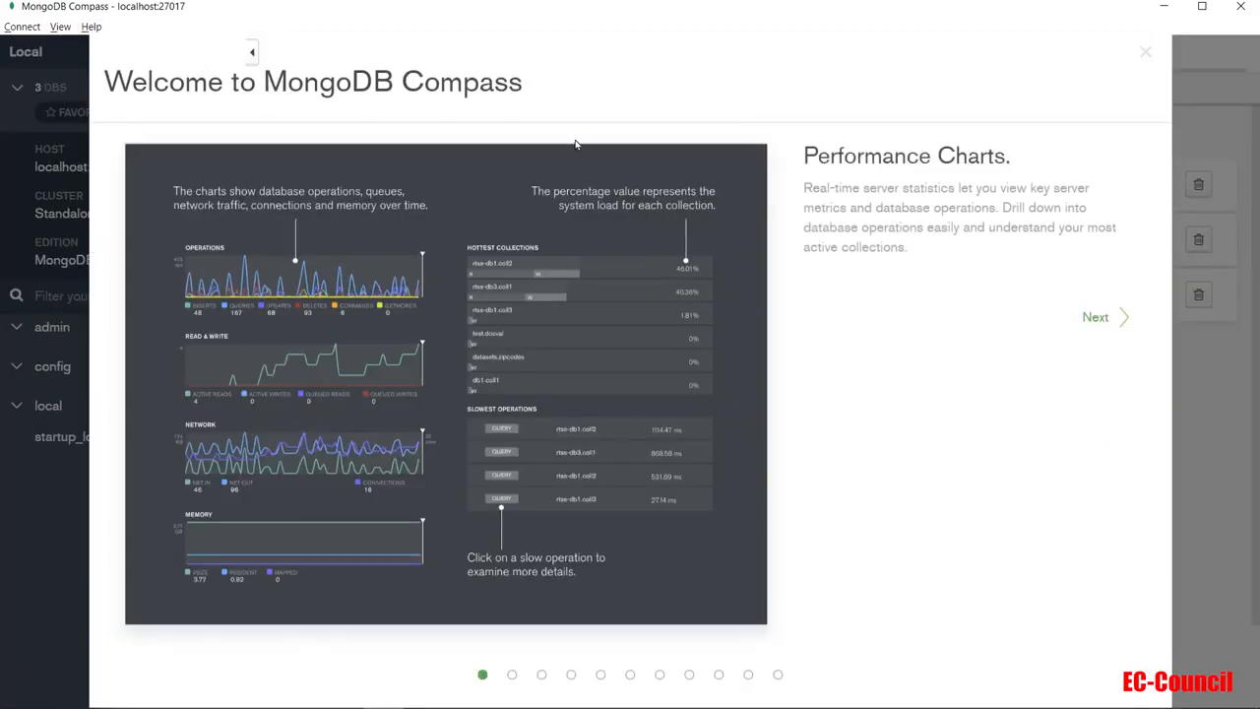
left_click(1115, 322)
left_click(1115, 322)
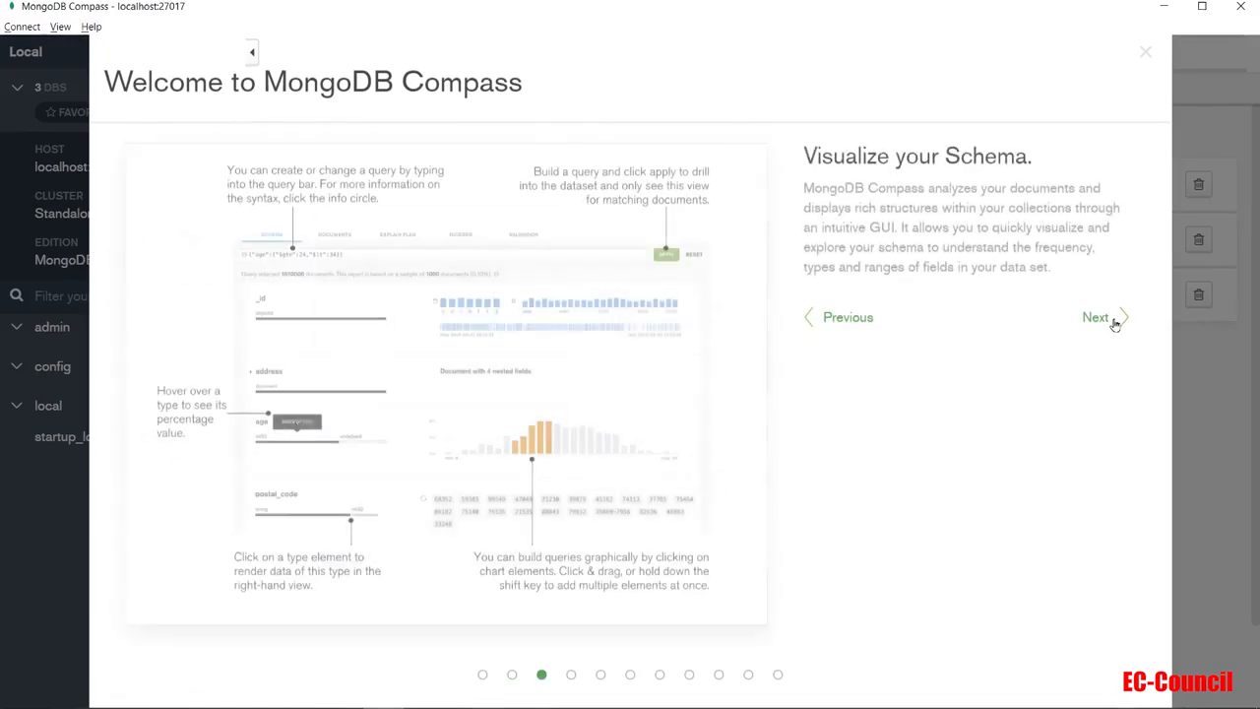
left_click(1100, 318)
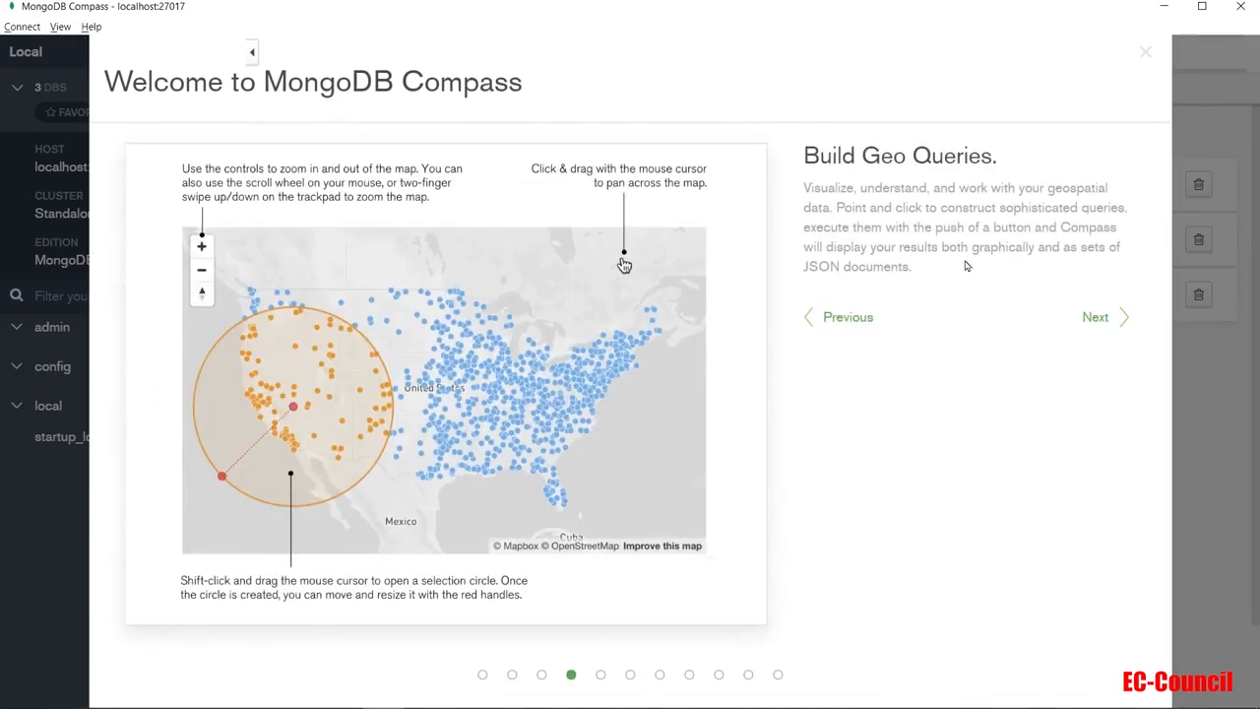
left_click(1105, 316)
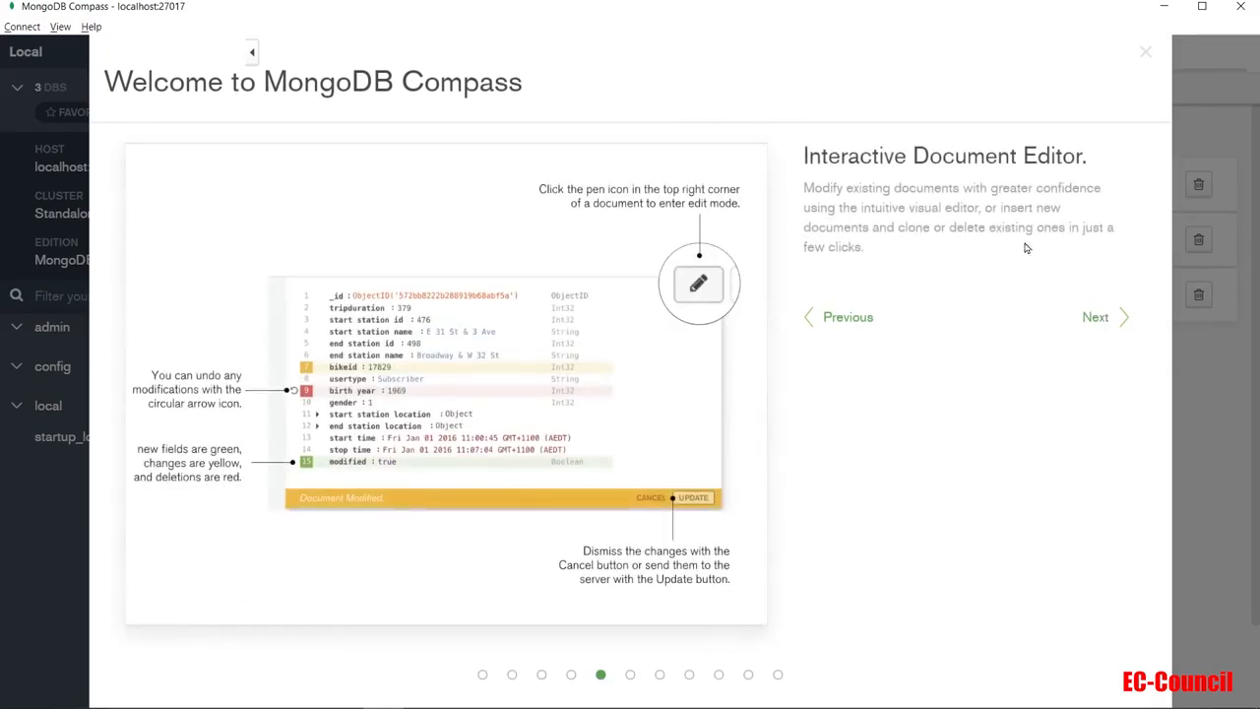
left_click(1101, 319)
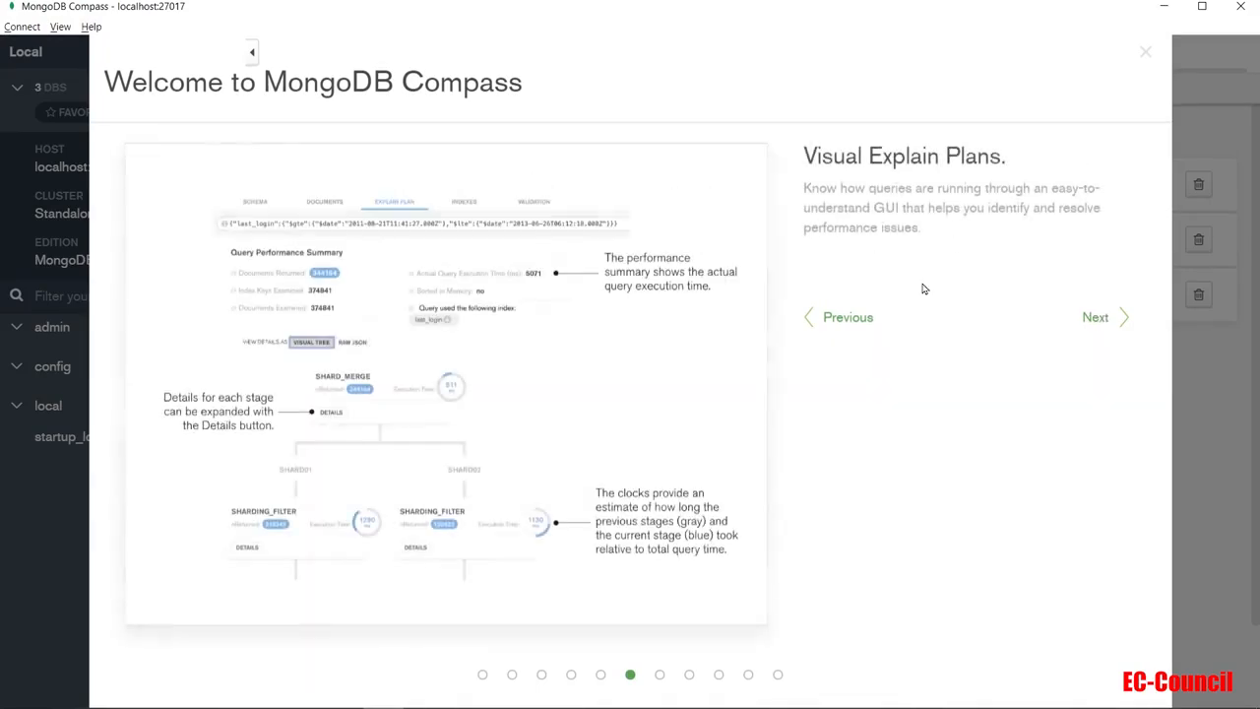
left_click(1145, 54)
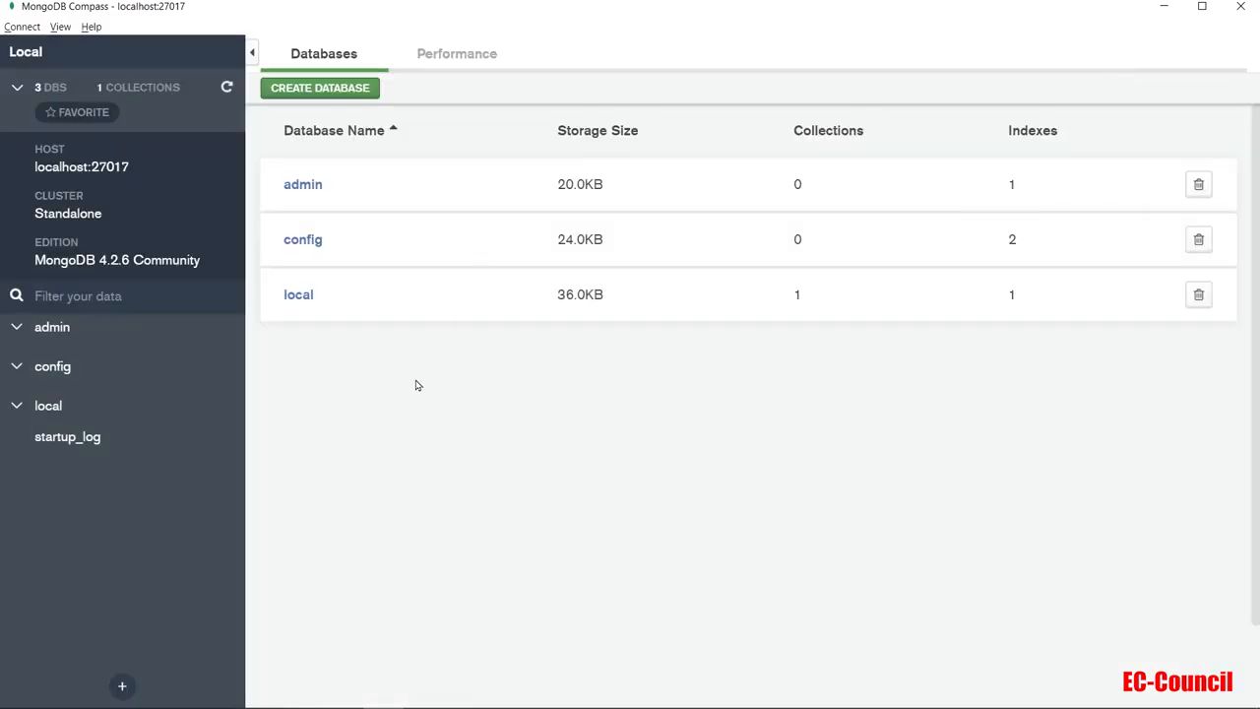
Step: View the documents in the startup_log collection of the local database
left_click(106, 439)
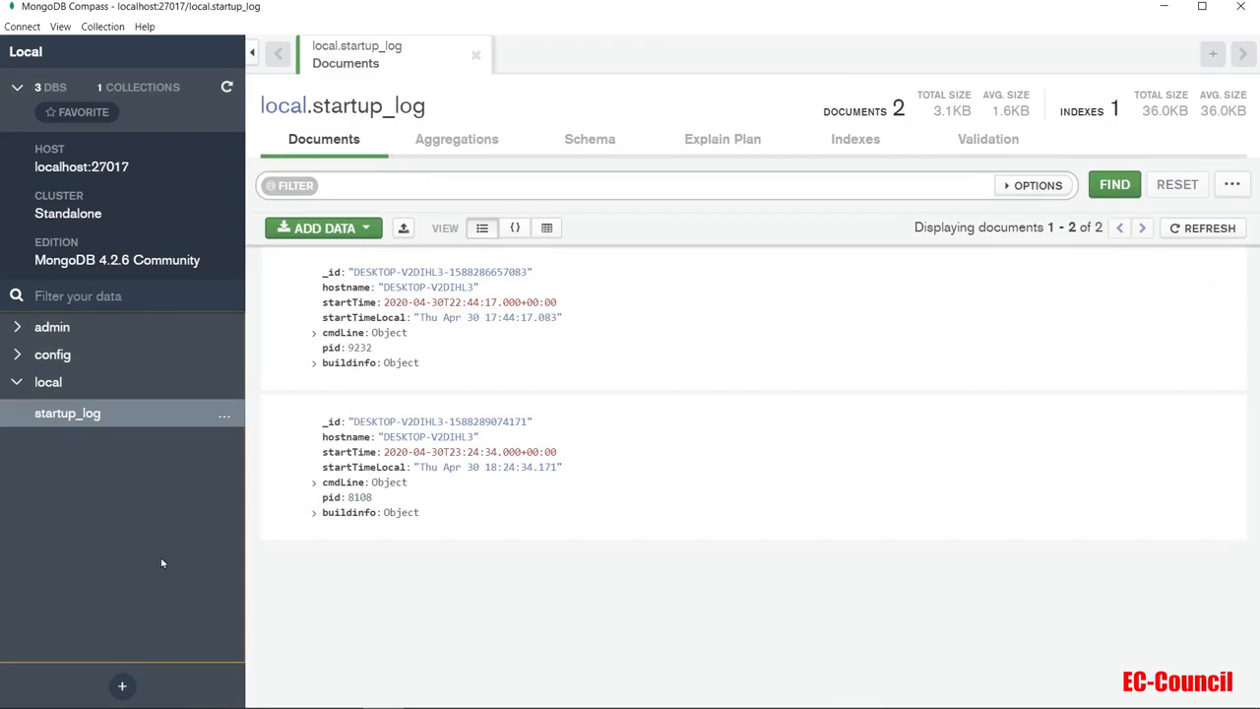
left_click(138, 687)
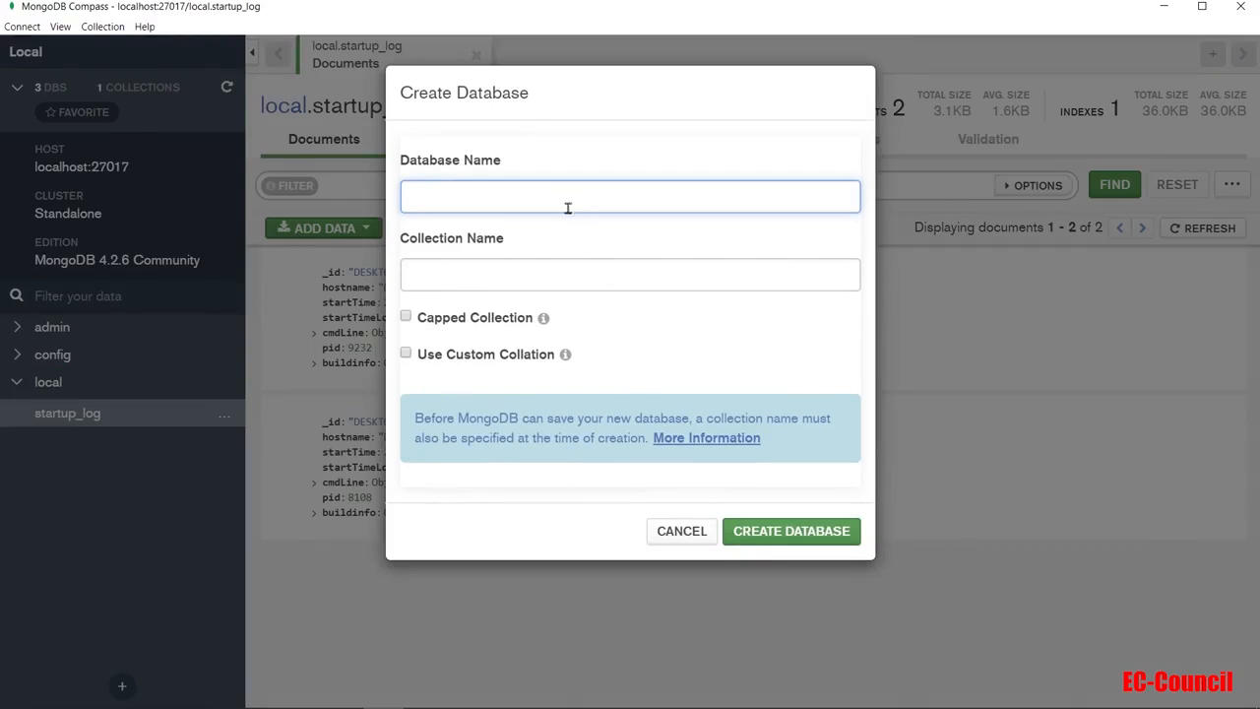
left_click(683, 534)
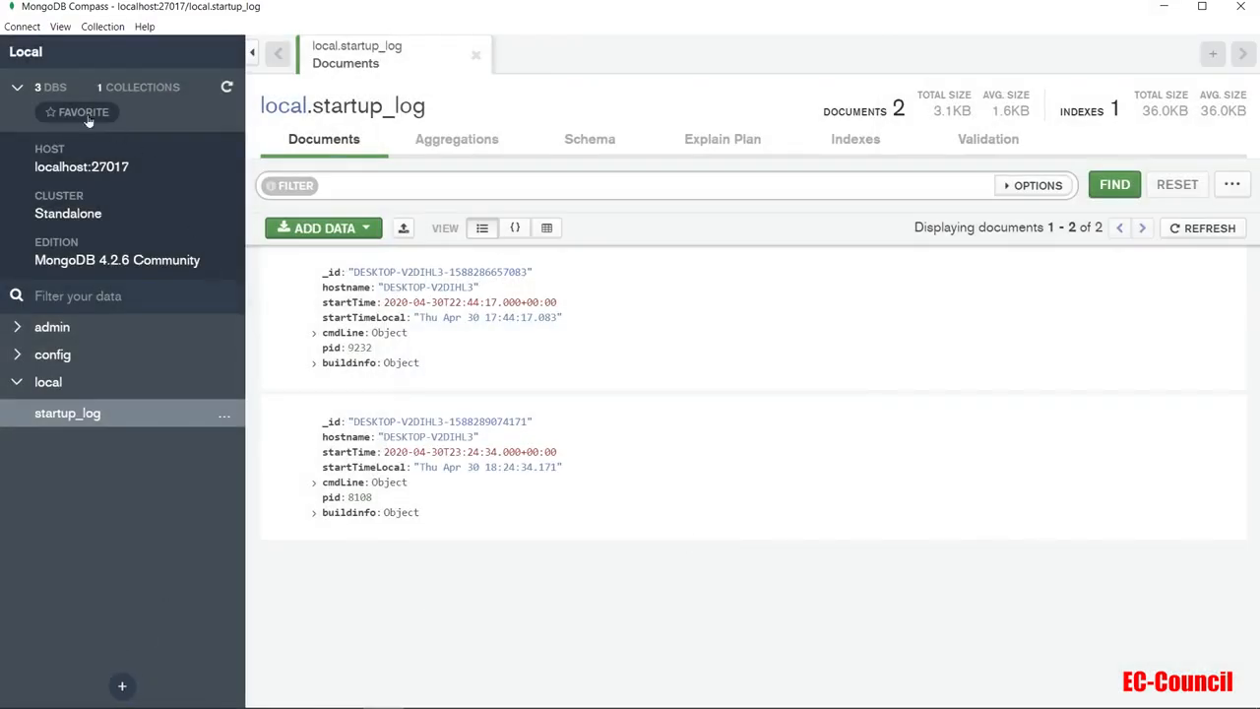
Step: Create a database named demodb with a collection named demo, and open the new collection's documents
left_click(33, 57)
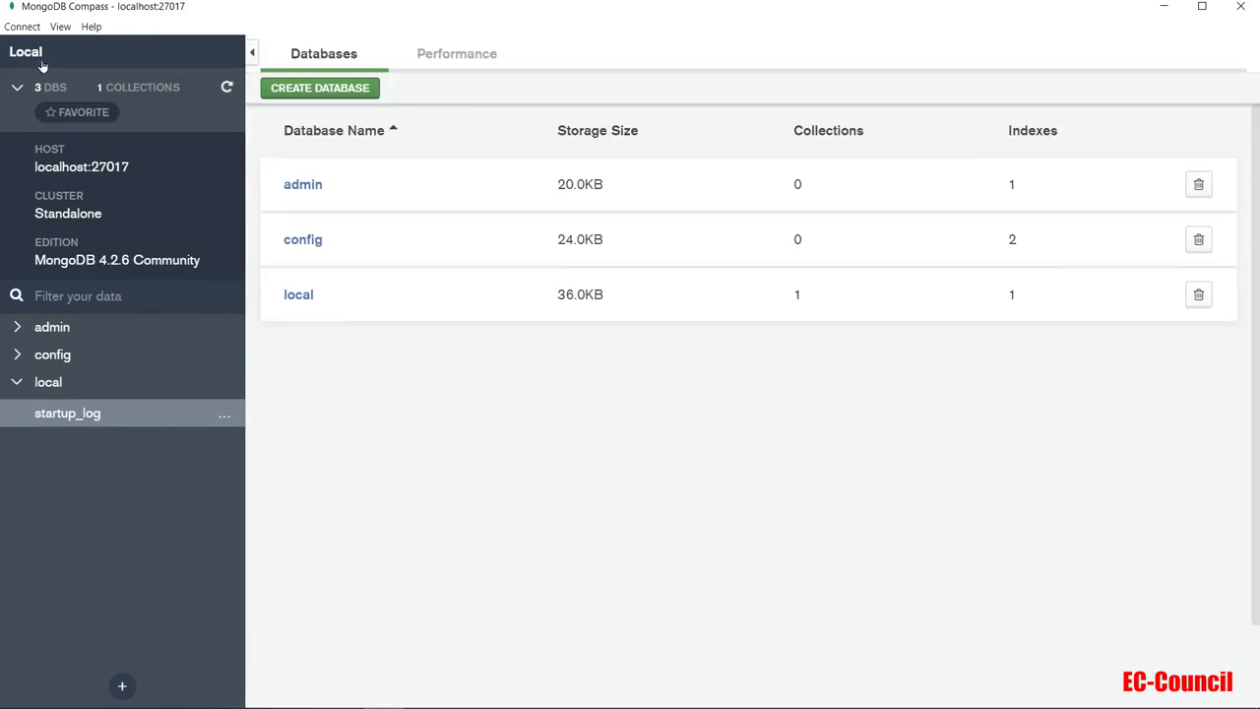
left_click(317, 88)
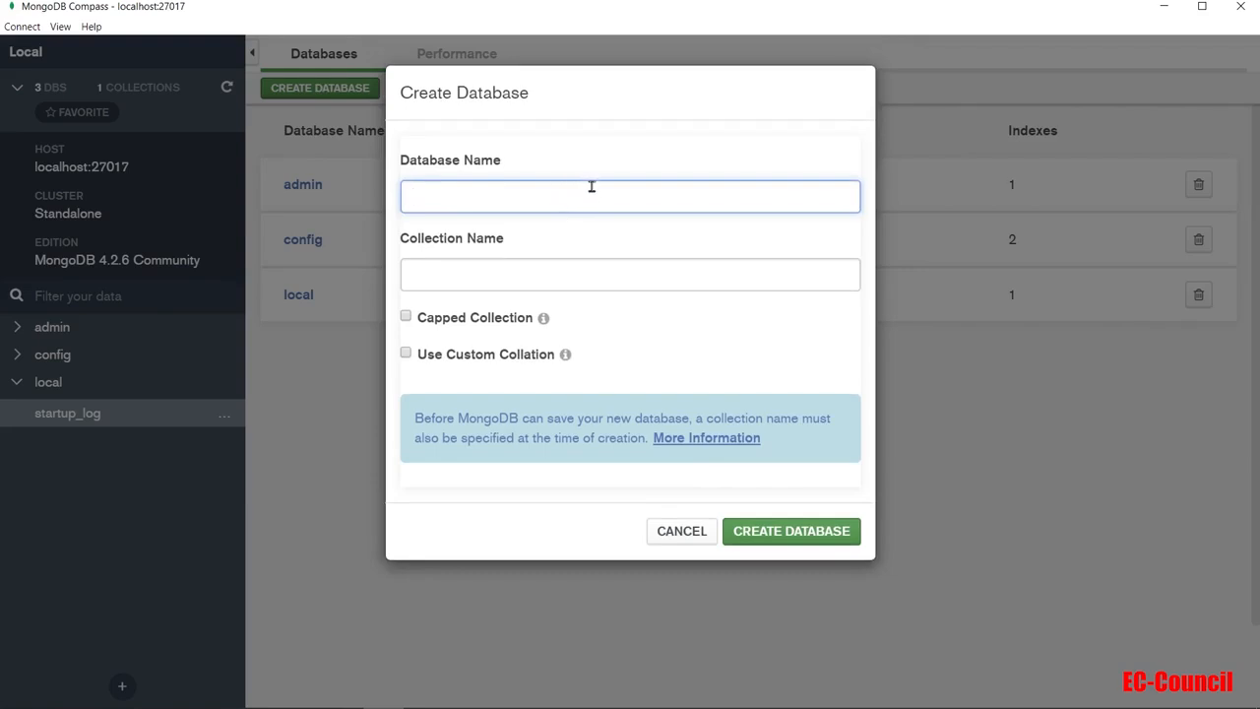
left_click(615, 272)
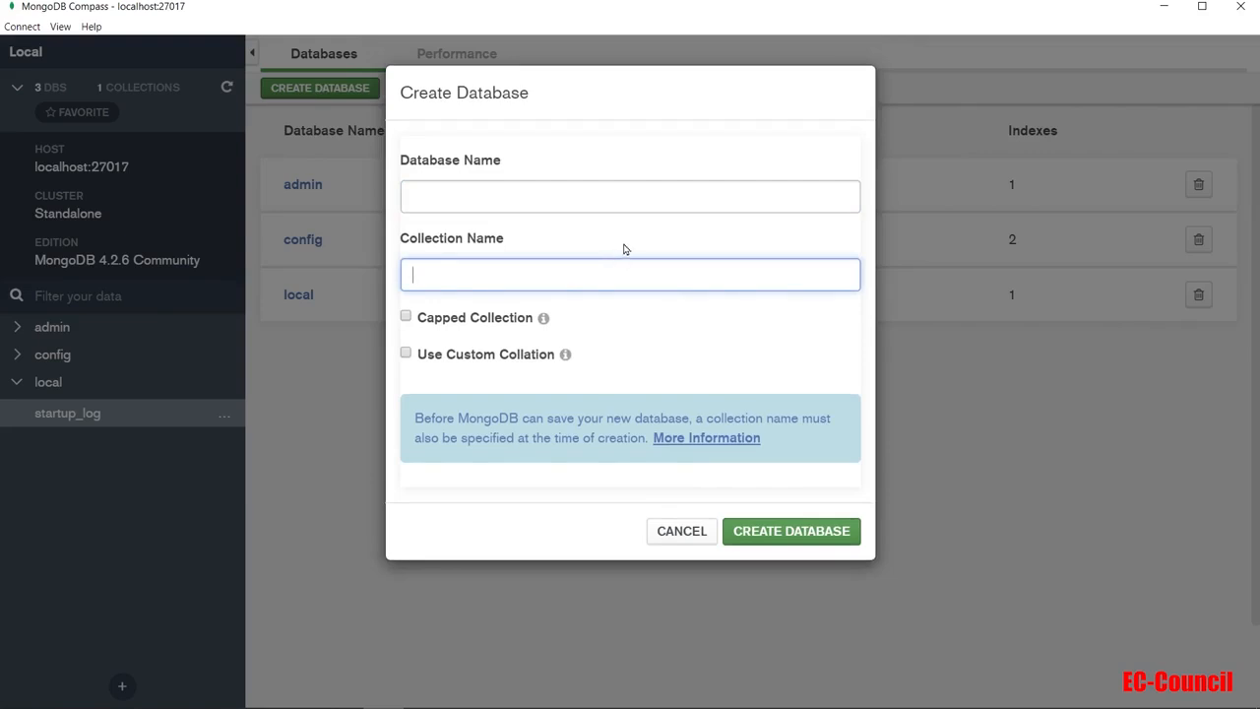
left_click(611, 196)
type("demodb")
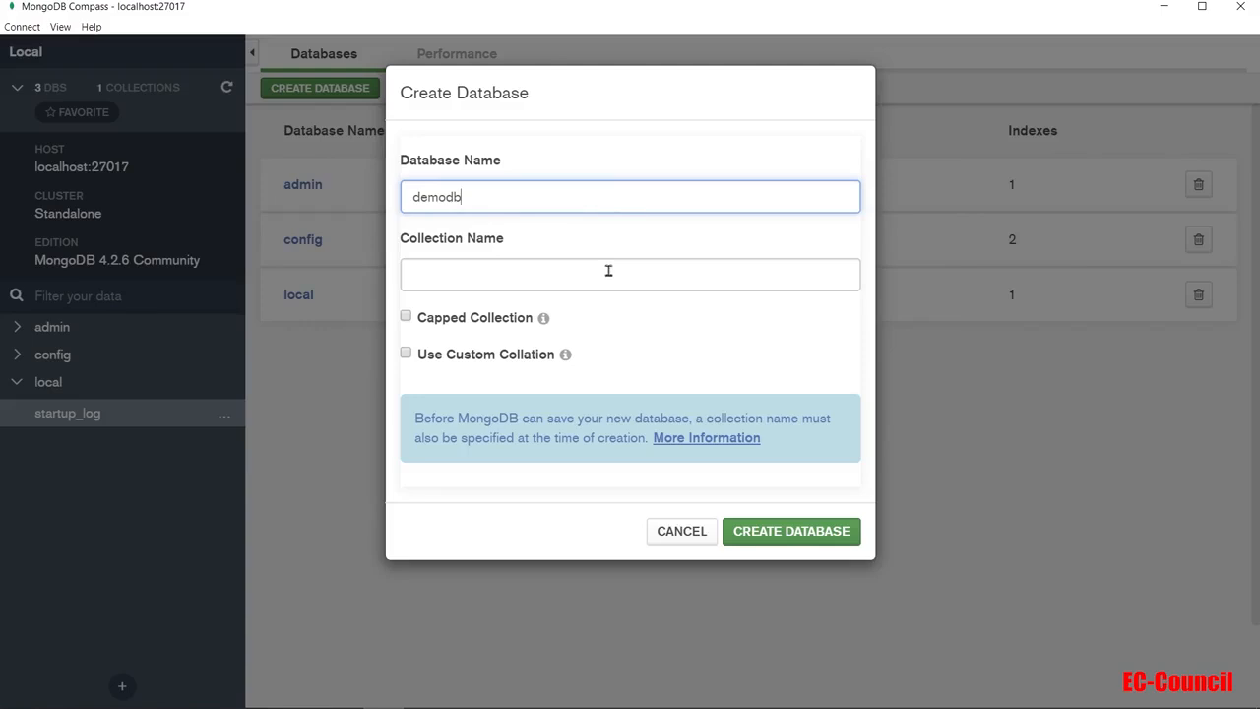
left_click(793, 529)
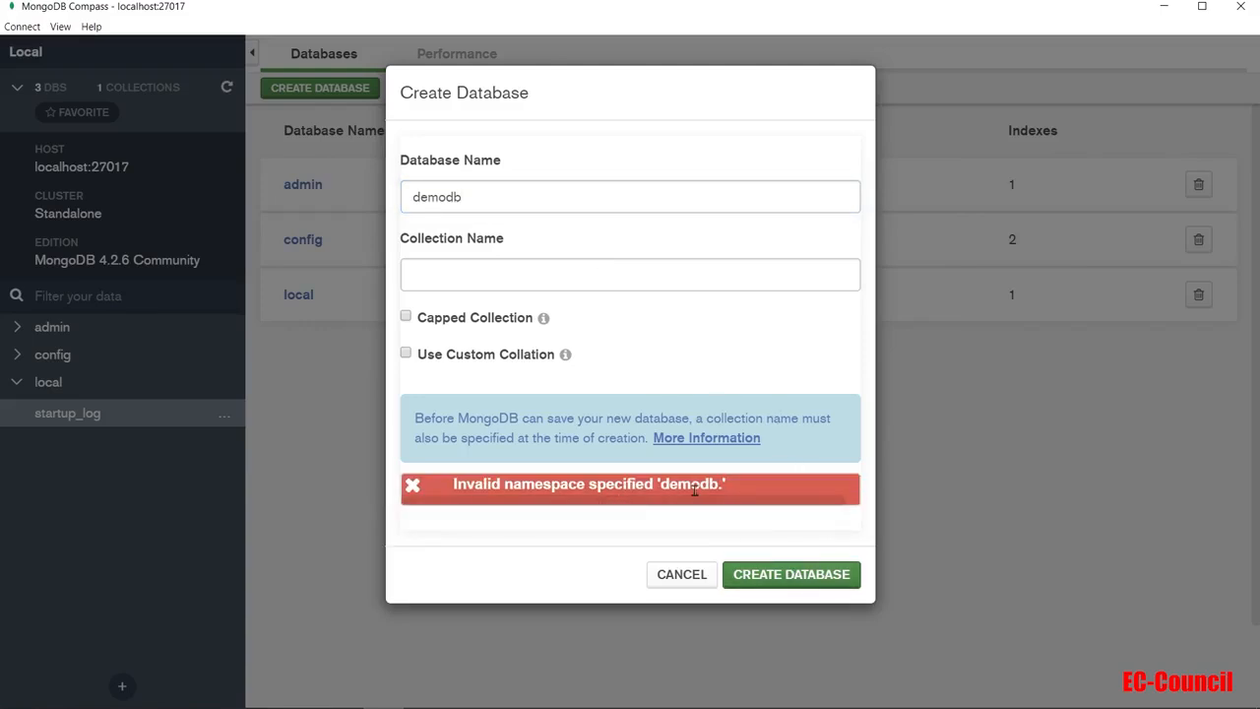
left_click(628, 274)
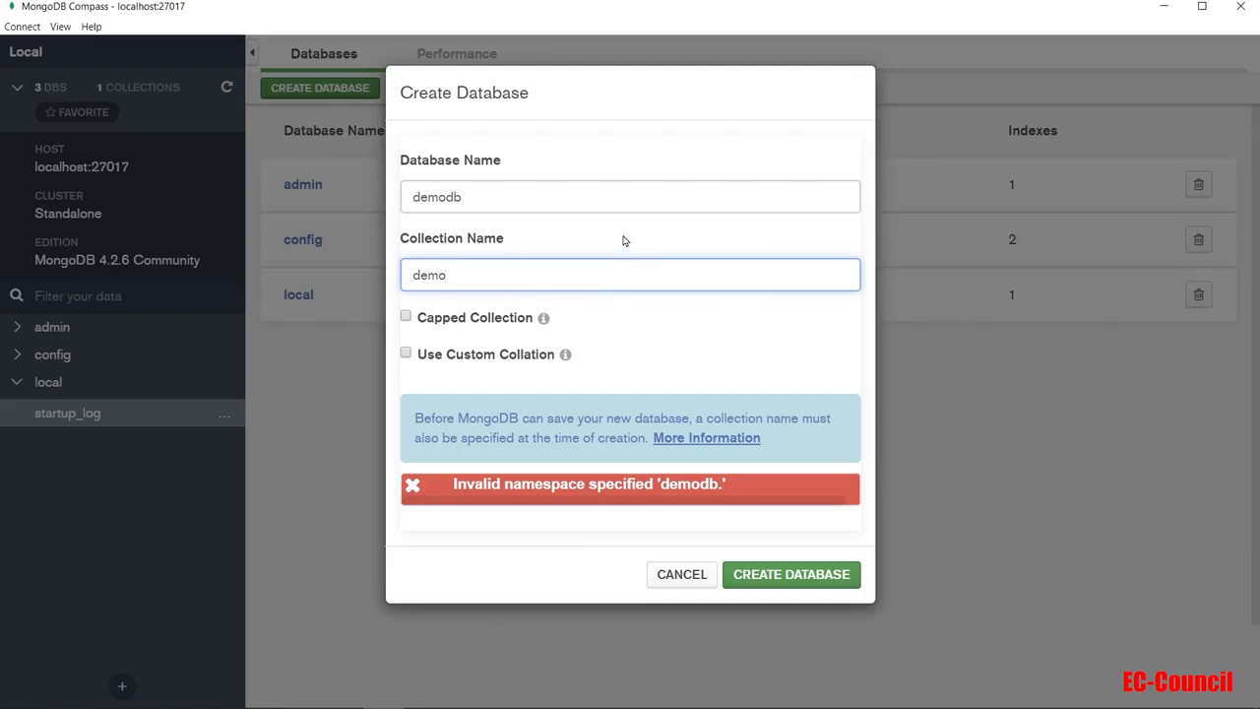
left_click(801, 576)
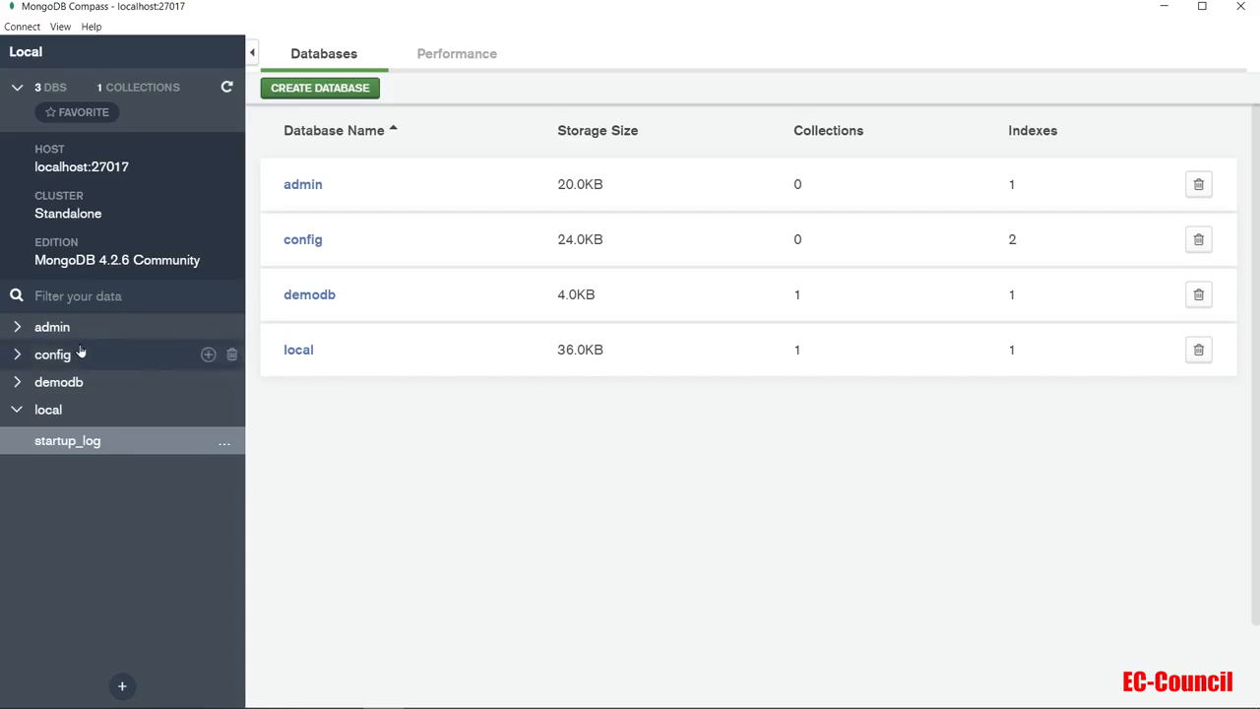
left_click(59, 389)
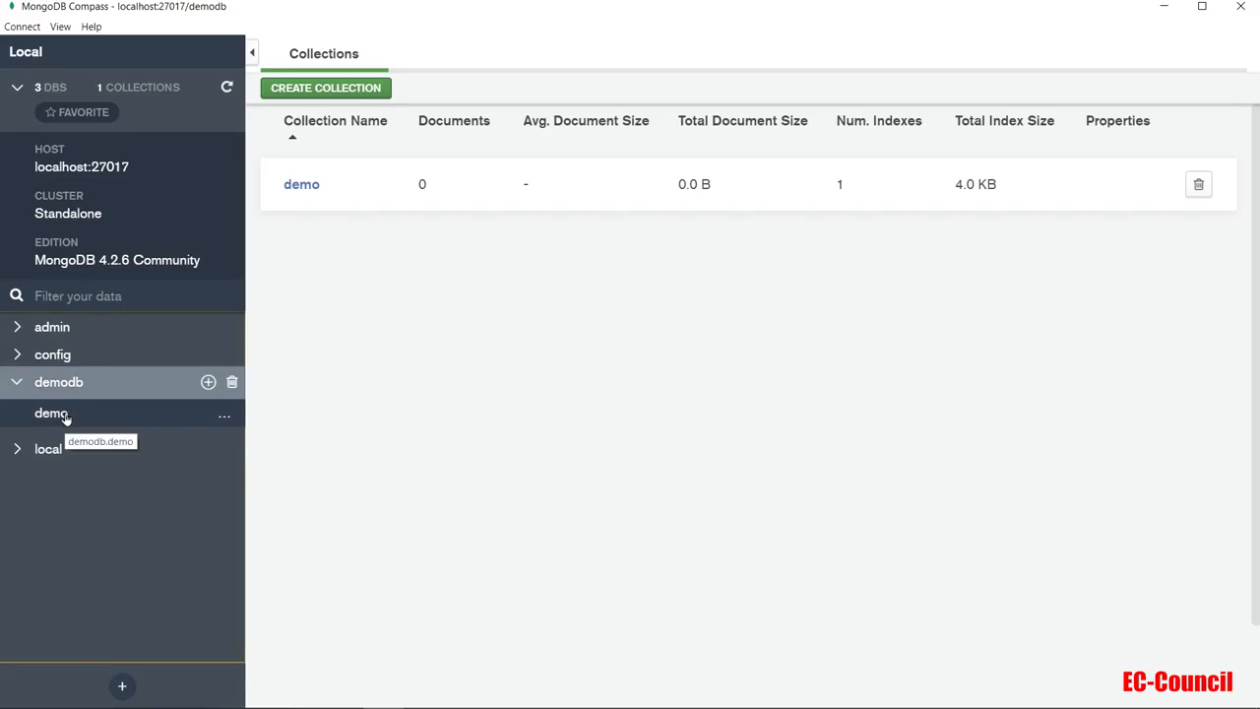
left_click(65, 415)
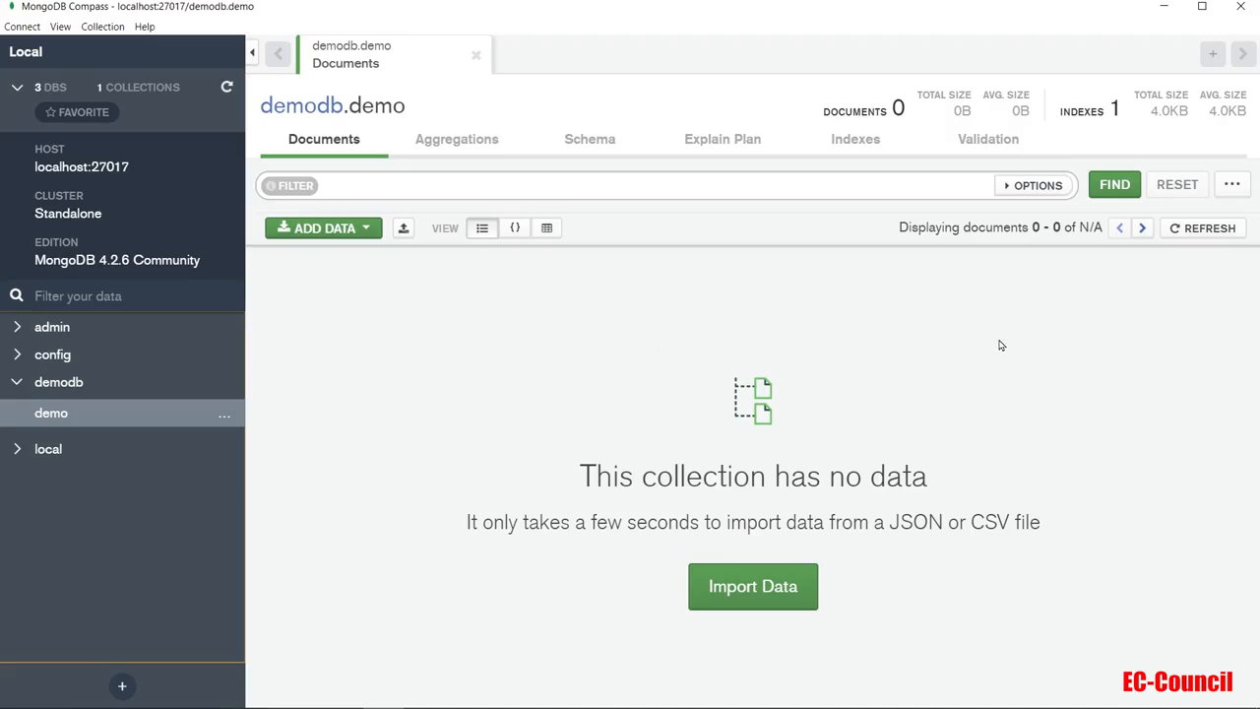
Step: Switch to the desktop and open MOCK_DATA.json from the data folder of MEAN Stack Data Source in Notepad++
left_click(1163, 8)
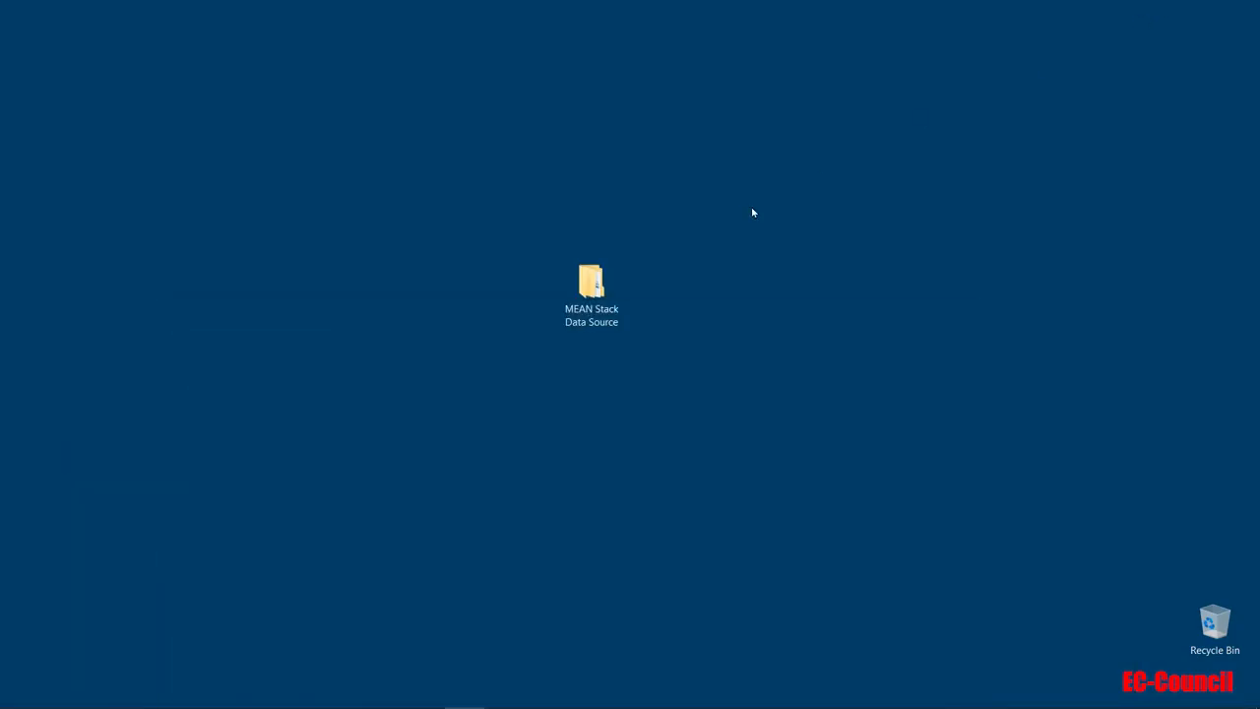
double_click(592, 287)
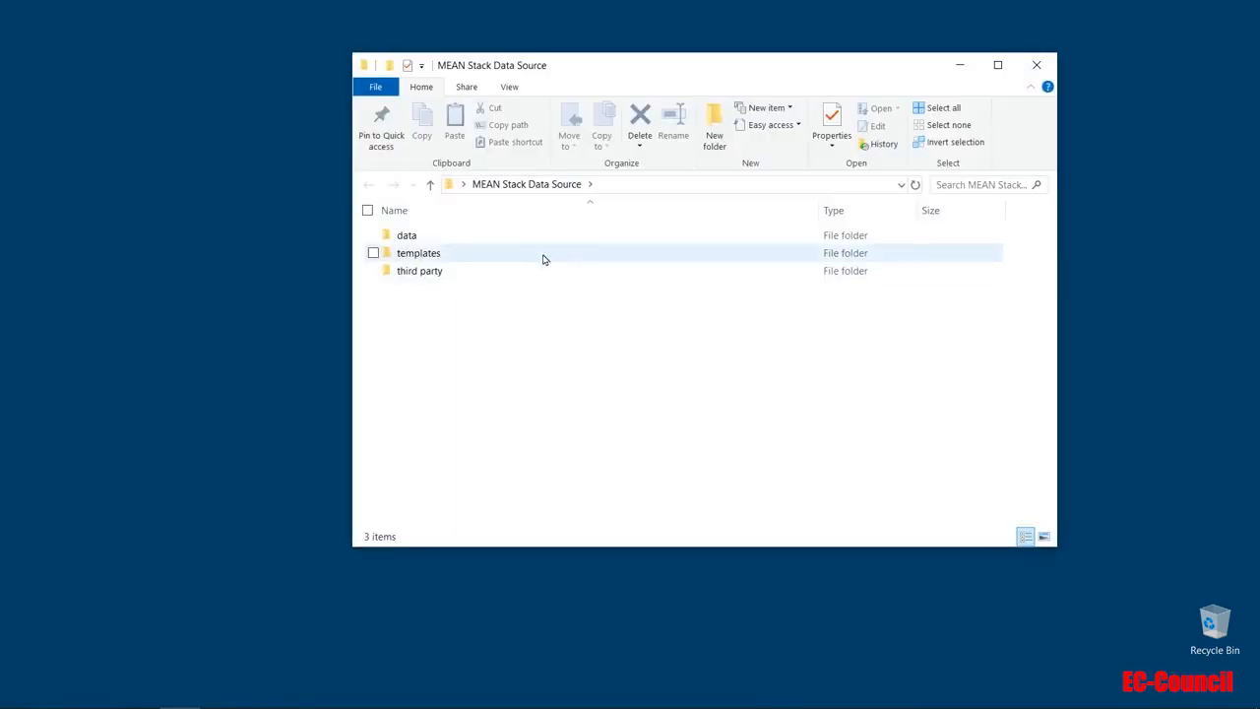
double_click(528, 237)
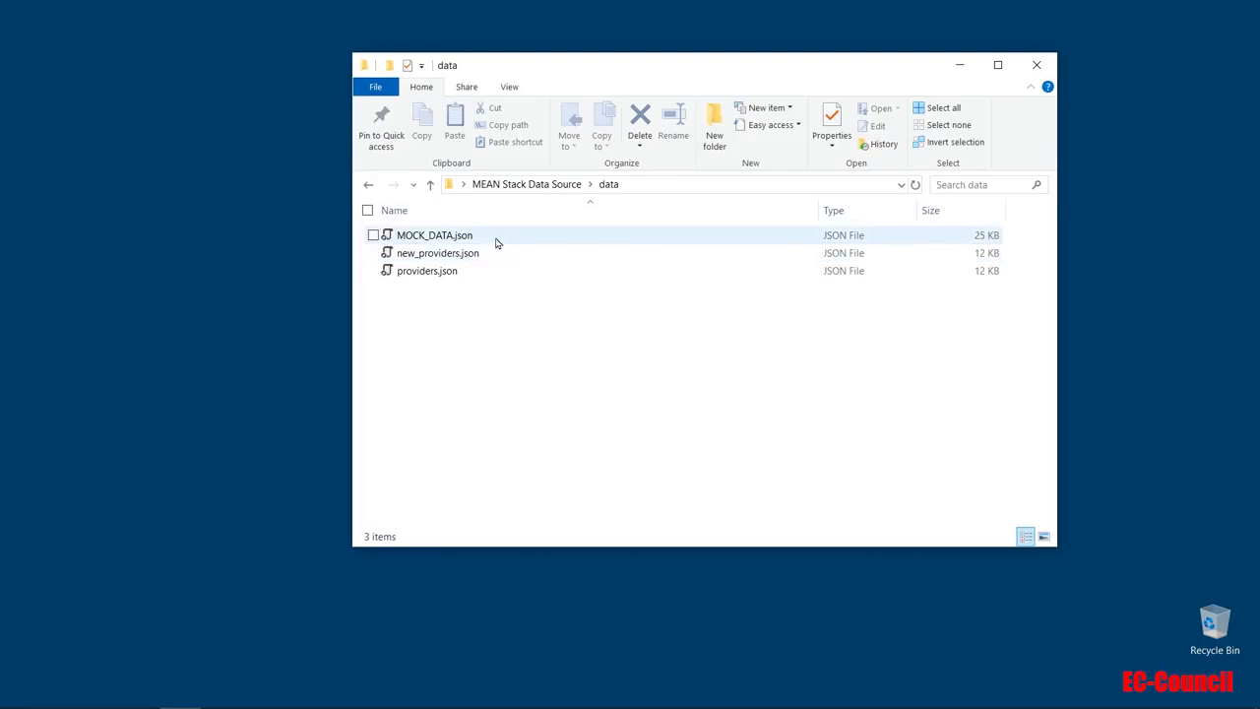
right_click(497, 242)
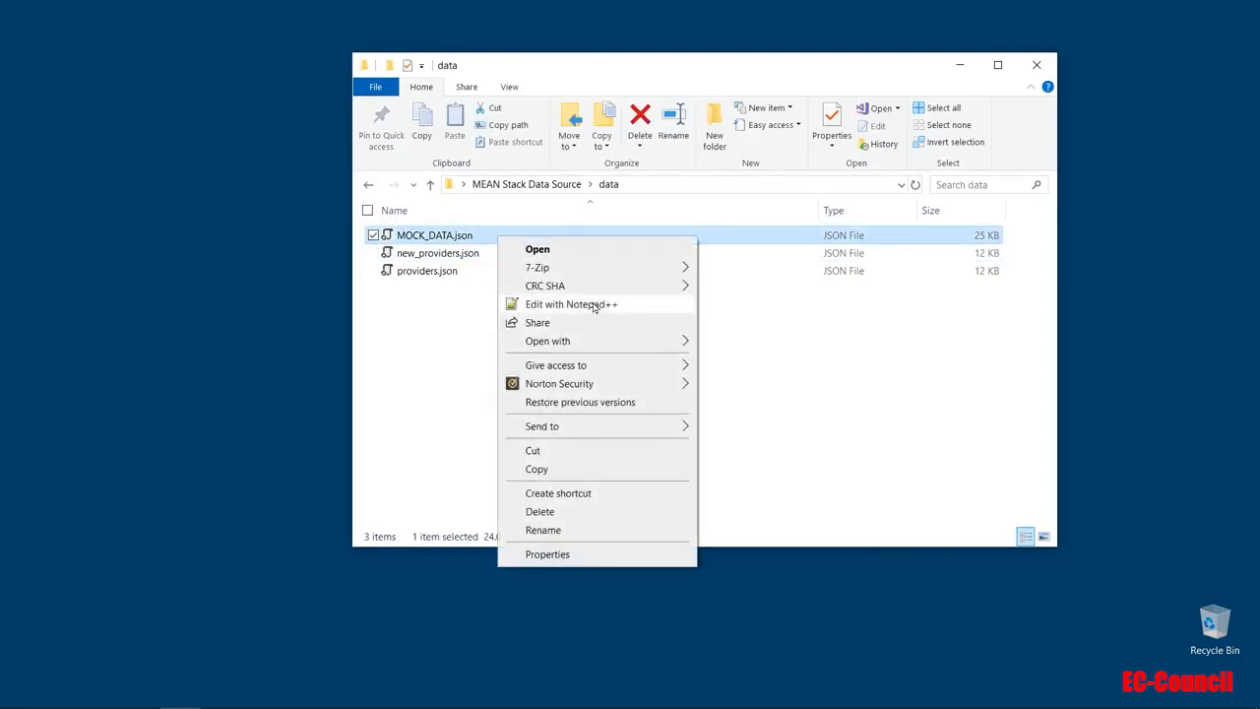
left_click(593, 303)
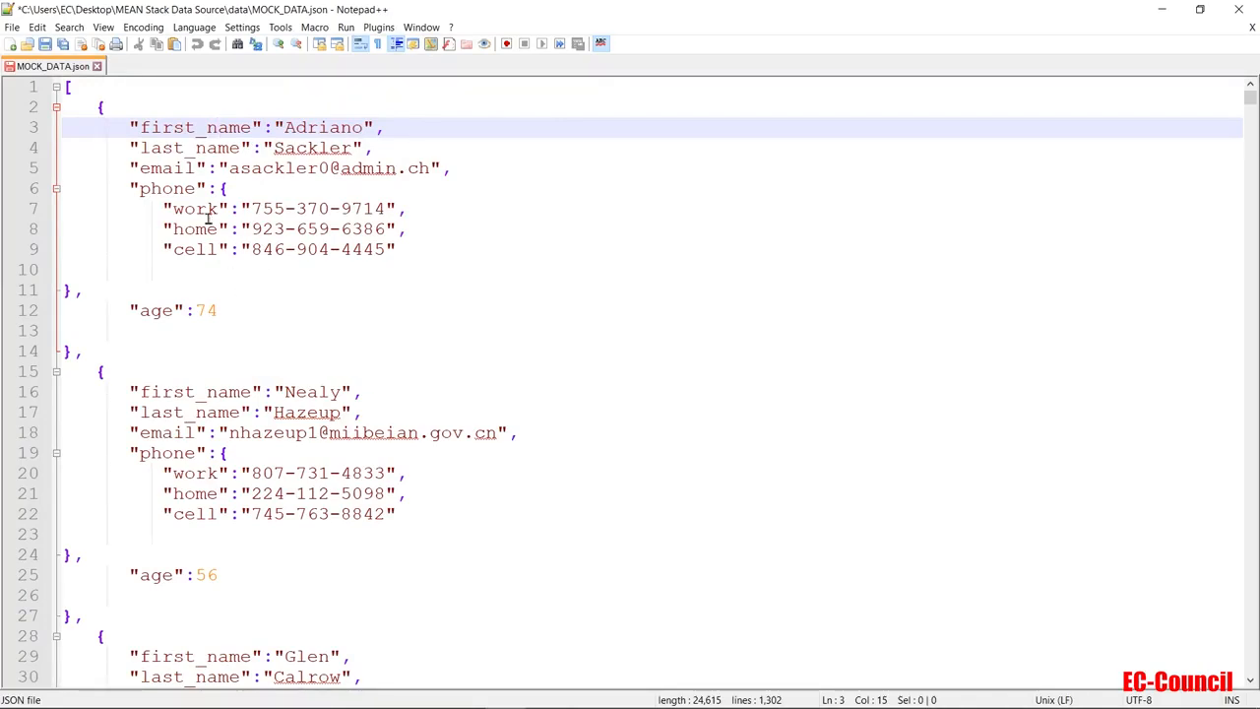
Step: Examine the first record and its nested phone object in MOCK_DATA.json, close the file and return to MongoDB Compass
left_click_drag(218, 187, 112, 283)
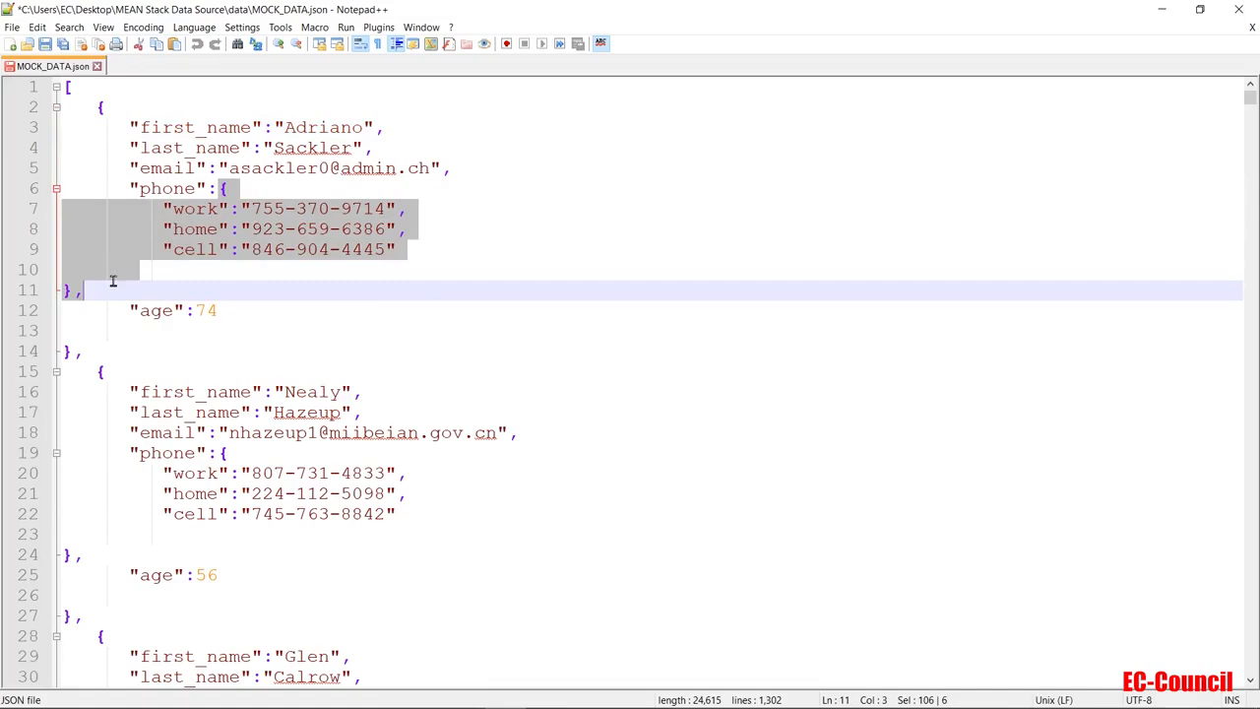
left_click_drag(96, 107, 92, 347)
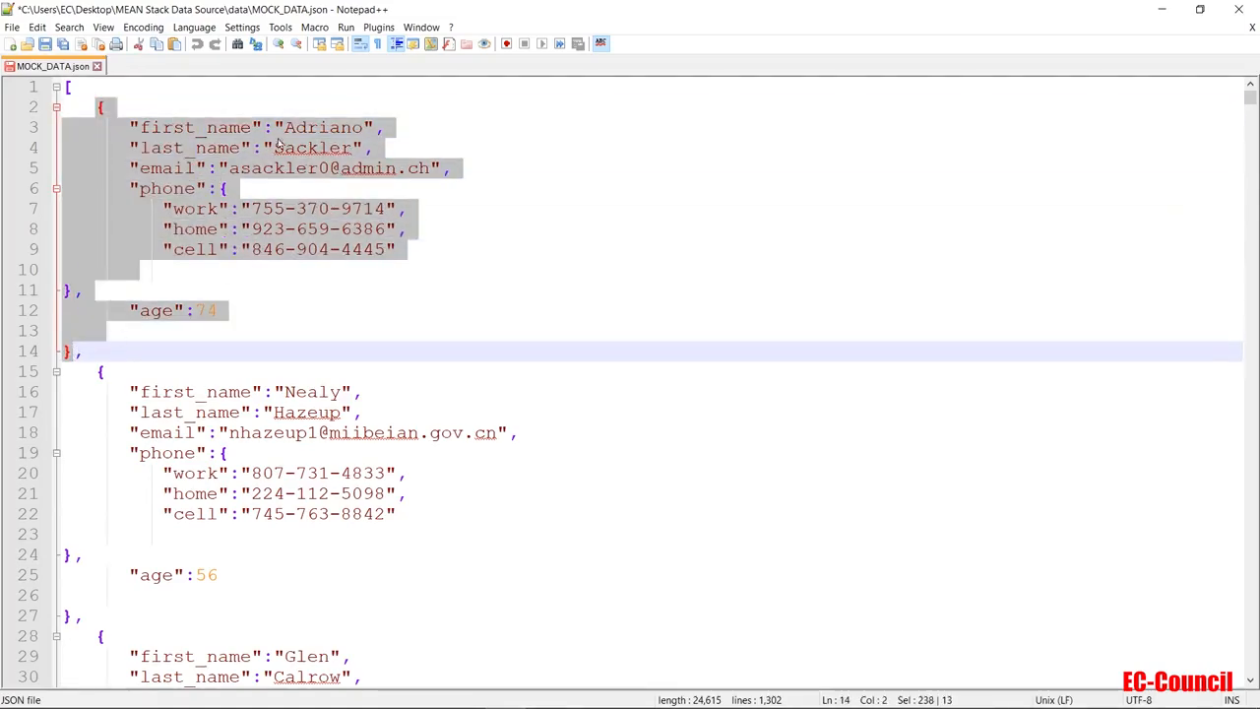
left_click(411, 197)
left_click(1238, 9)
left_click(960, 62)
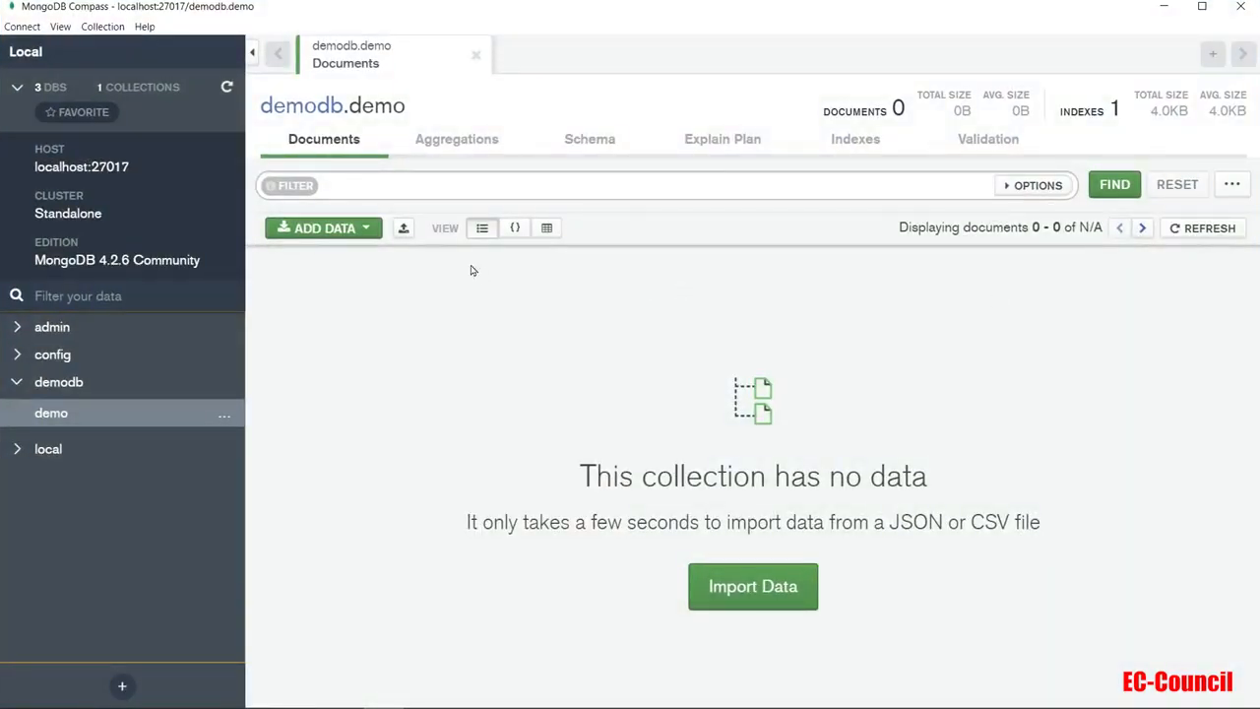
left_click(366, 229)
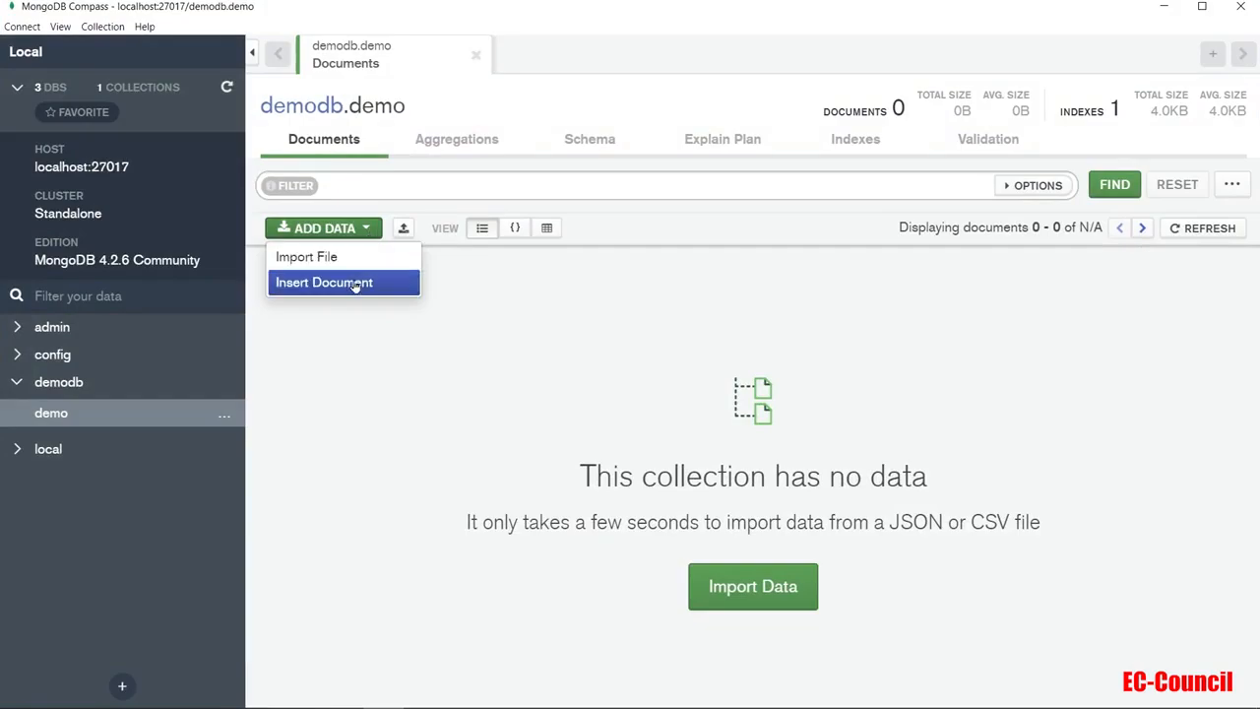
left_click(354, 282)
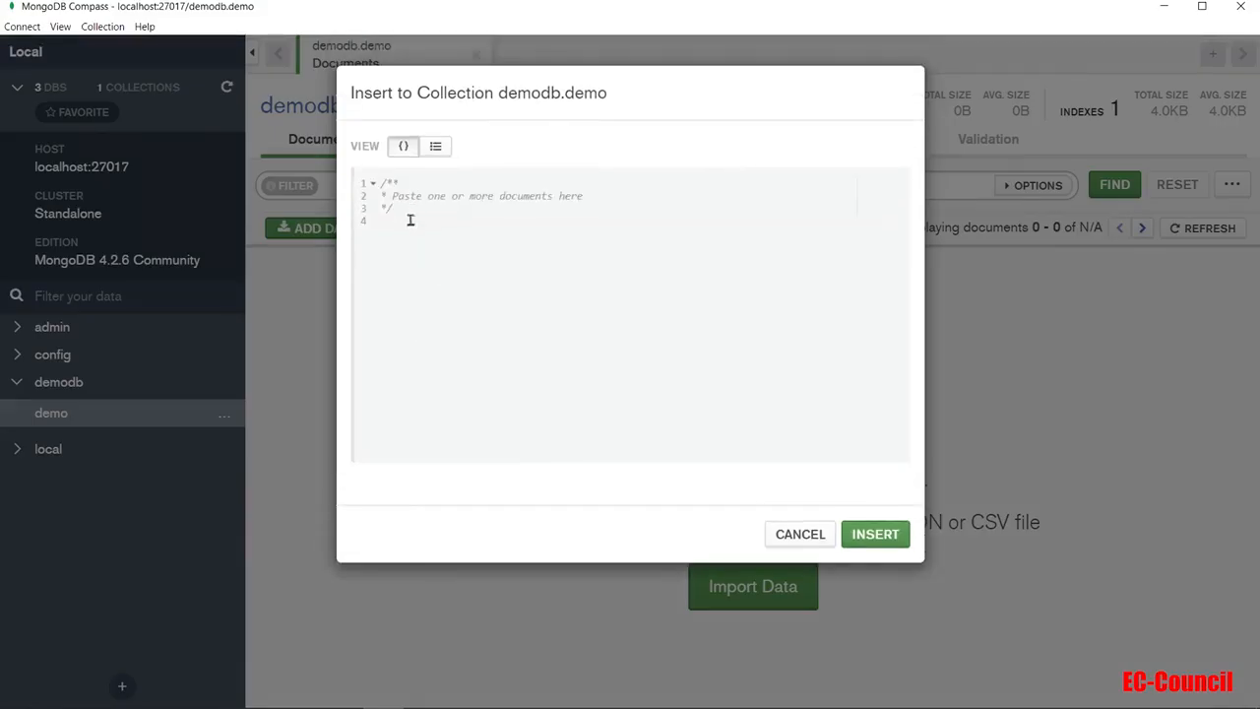
left_click(802, 536)
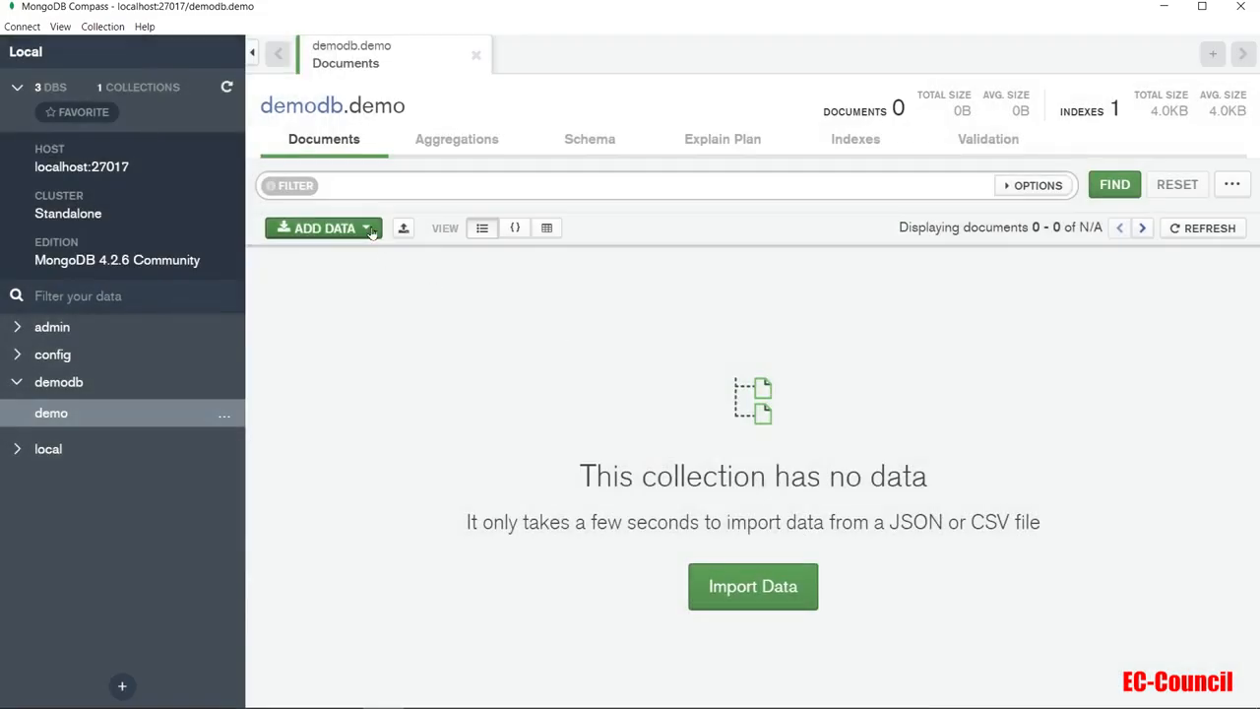
Step: Import MOCK_DATA.json from the MEAN Stack Data Source data folder into the demo collection as JSON, with Stop on errors enabled
left_click(371, 232)
left_click(352, 253)
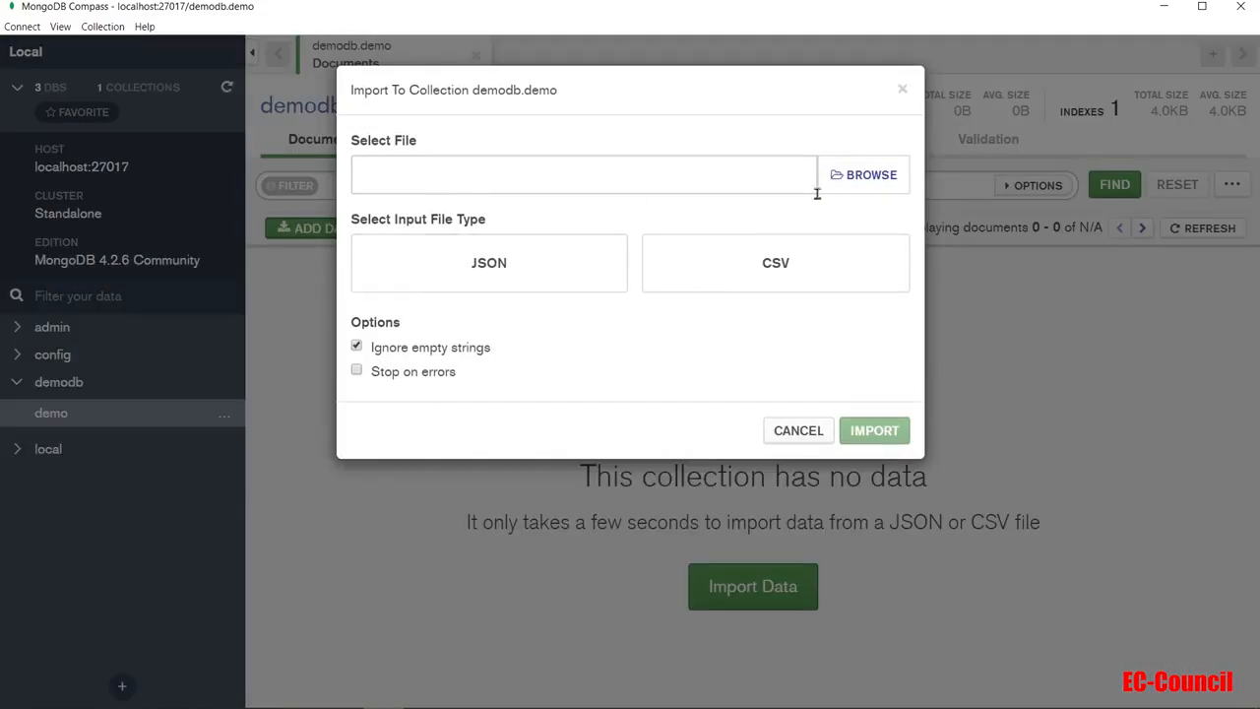
left_click(881, 185)
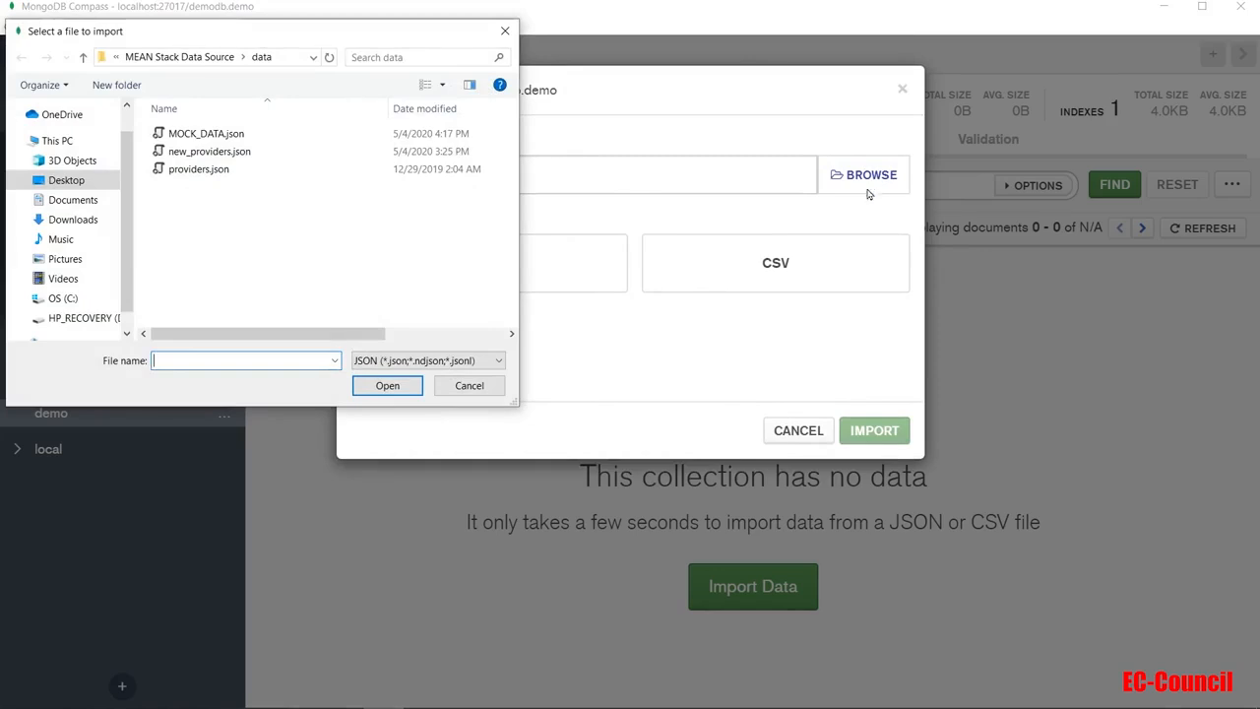
left_click(206, 136)
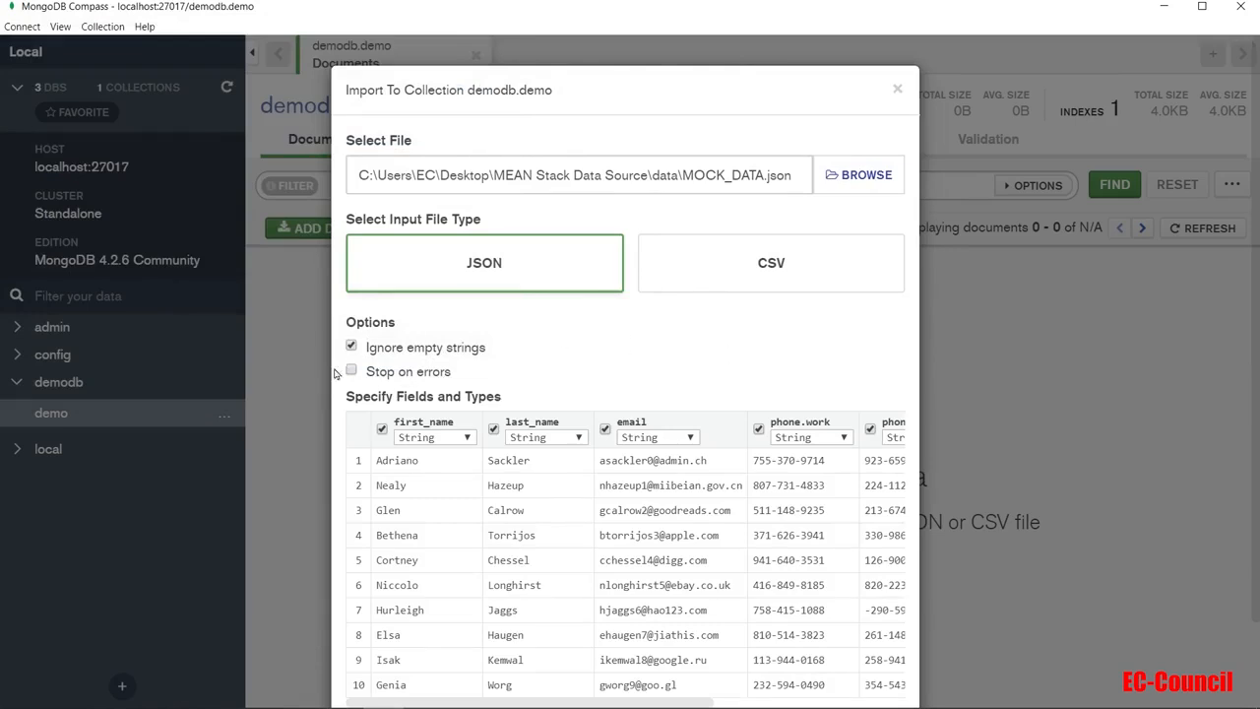
scroll(580, 340, "down", 2)
left_click(351, 288)
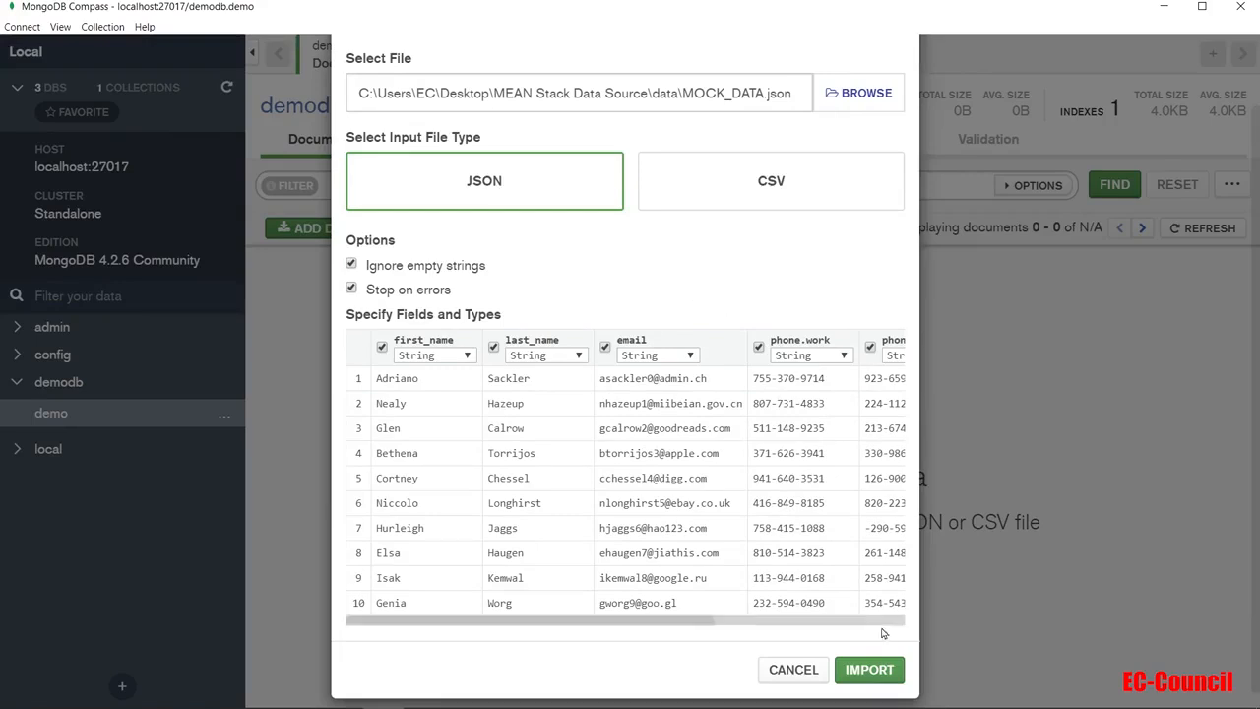
left_click(866, 669)
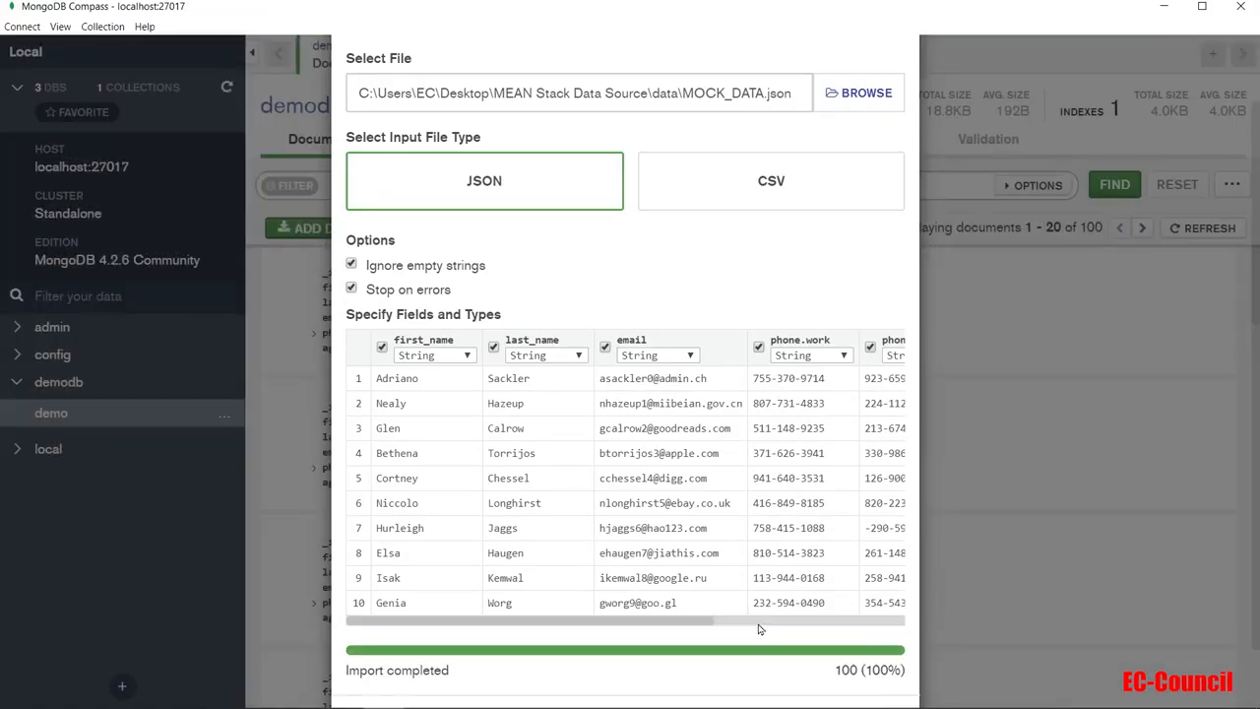
scroll(787, 630, "down", 2)
left_click(874, 651)
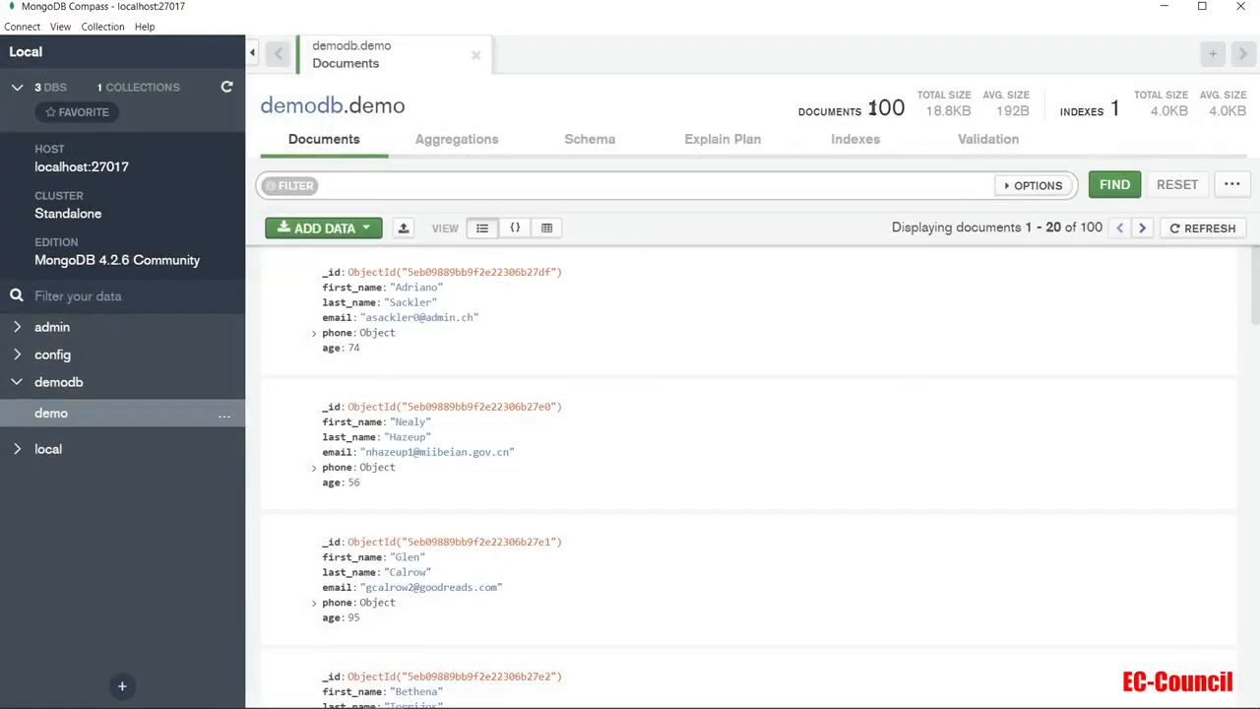
Step: Check the demo collection's document count, then view the second page of documents and return to the first
left_click_drag(868, 108, 906, 110)
left_click(785, 222)
left_click(1141, 228)
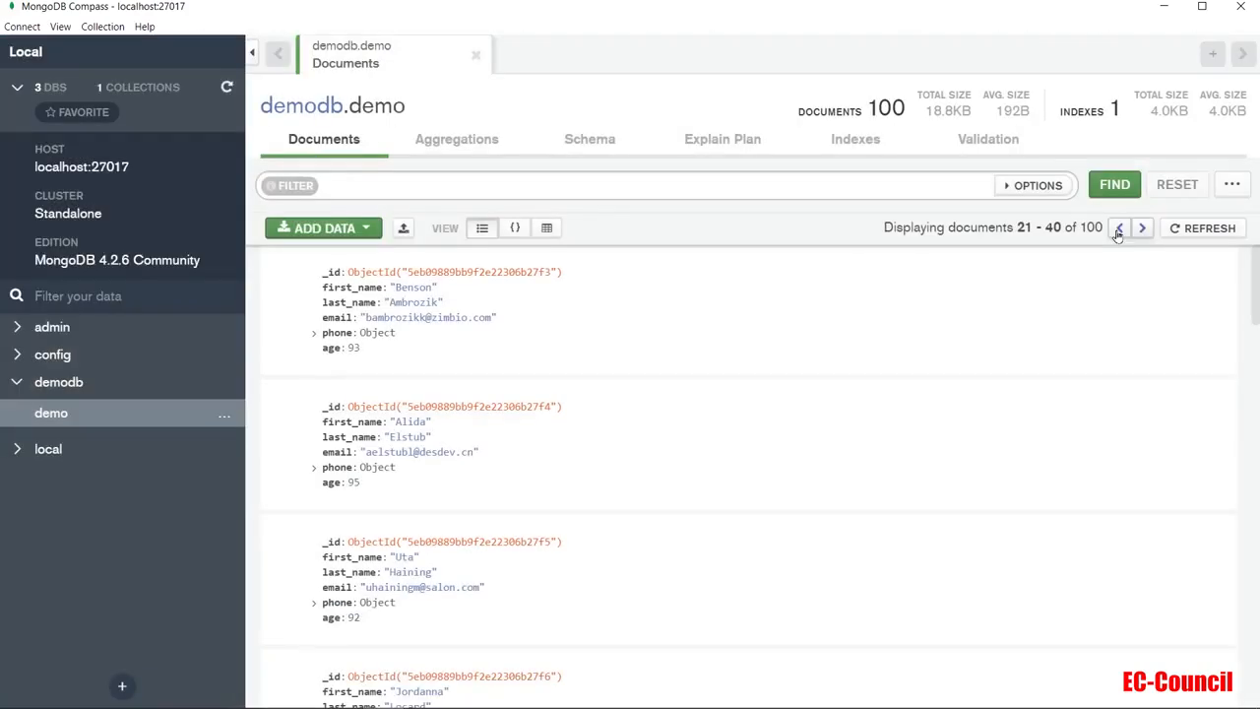
left_click(1118, 228)
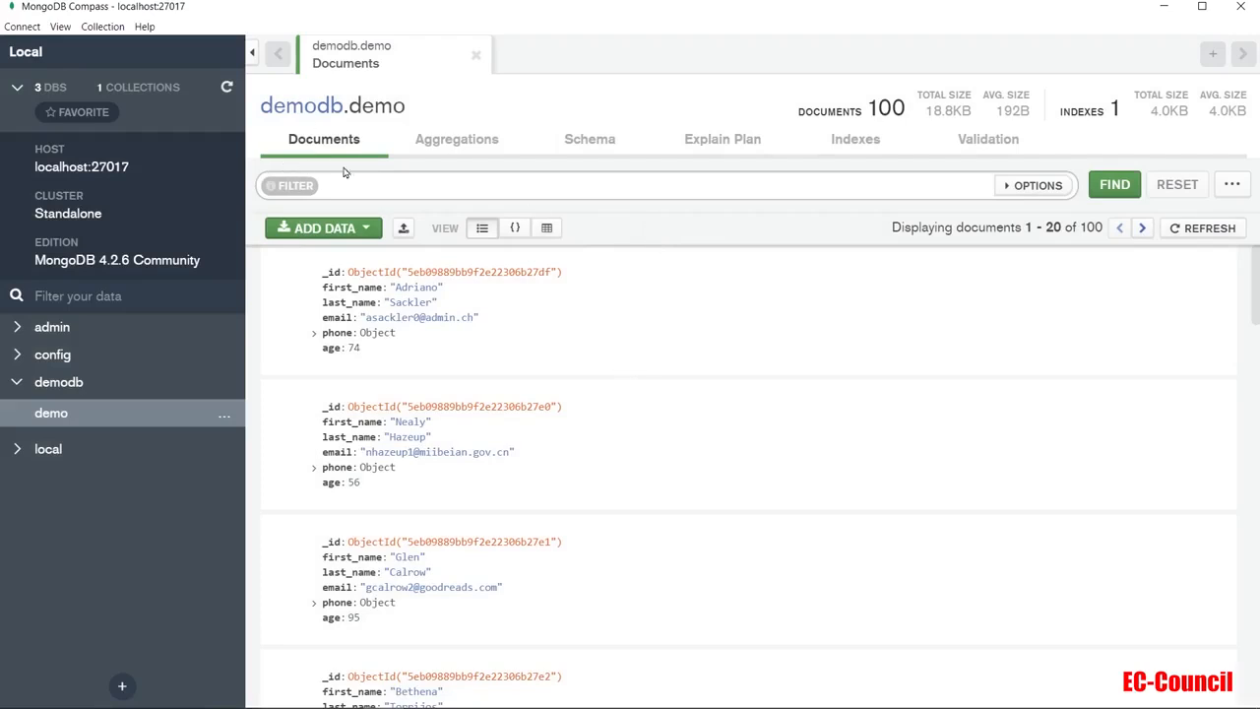
Step: View the demo collection's aggregation pipeline builder, then return to its documents and look at the filter field
left_click(457, 143)
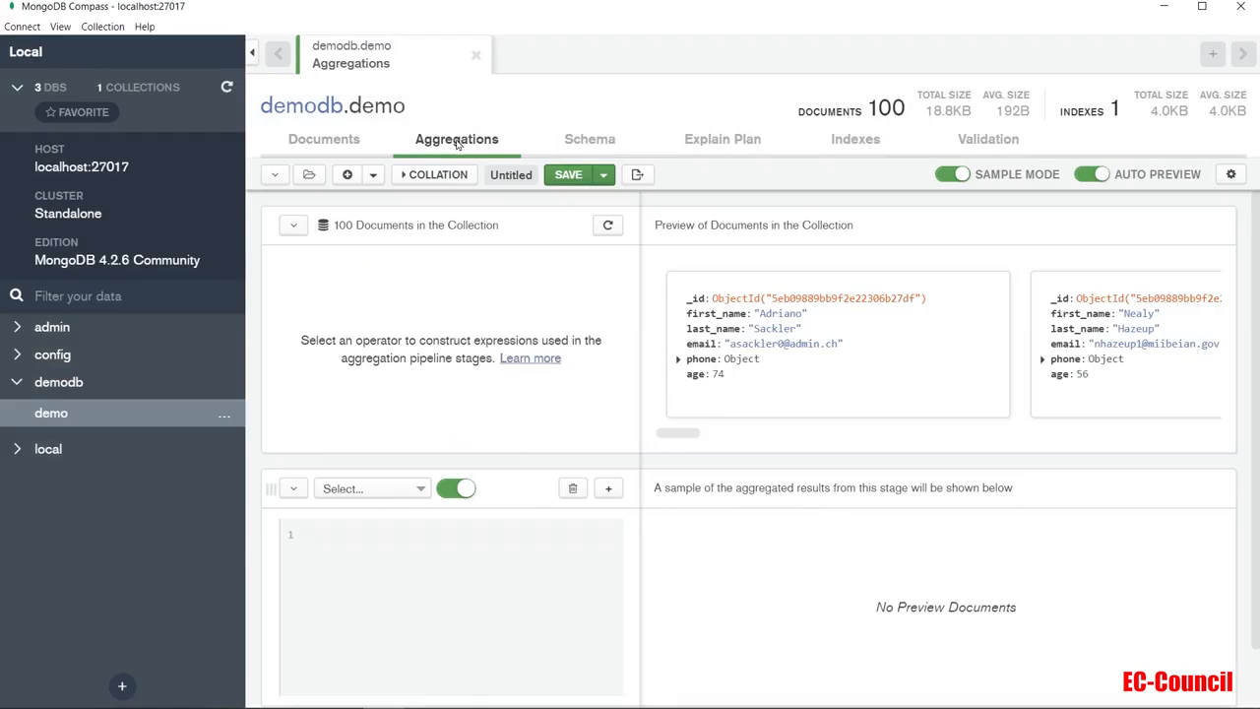
left_click(332, 145)
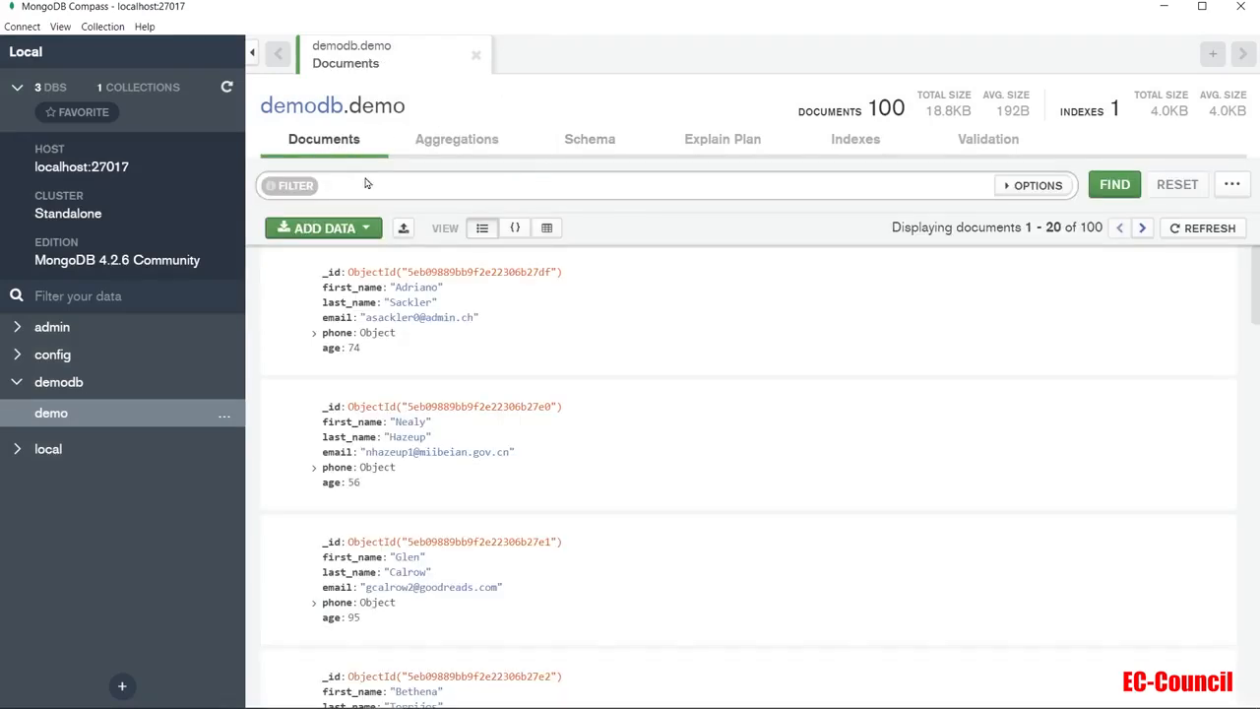
left_click(384, 180)
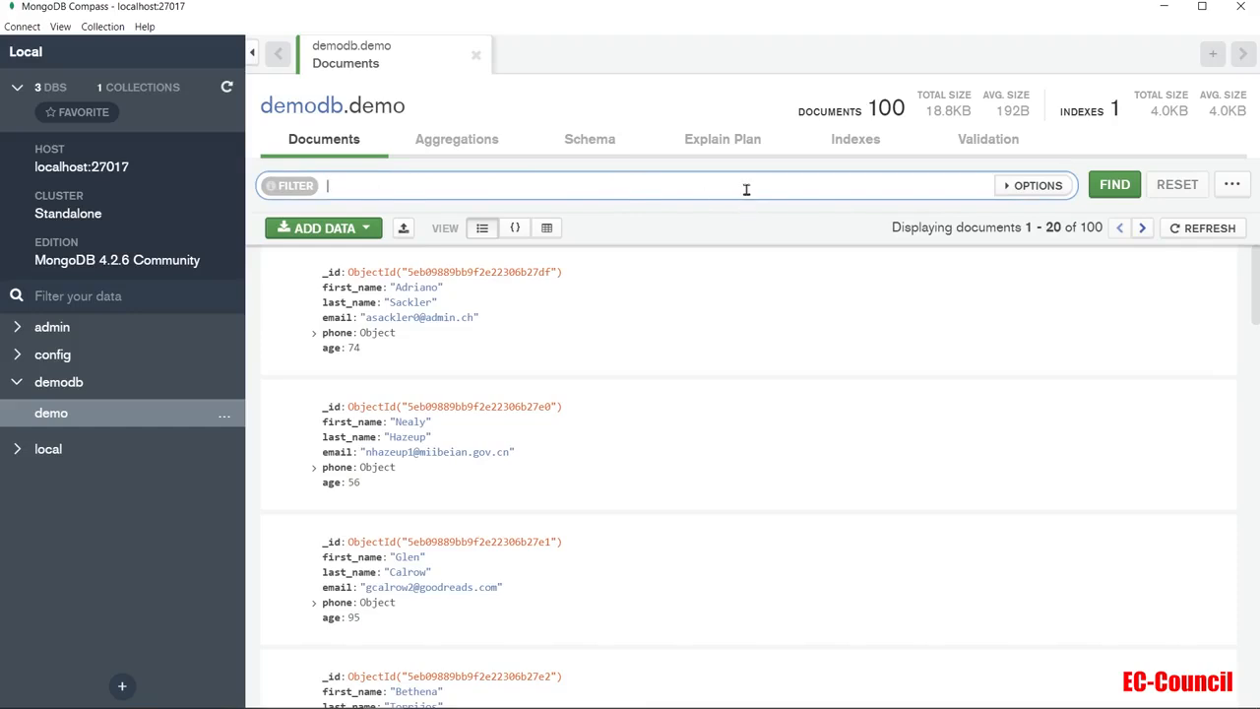
left_click(725, 229)
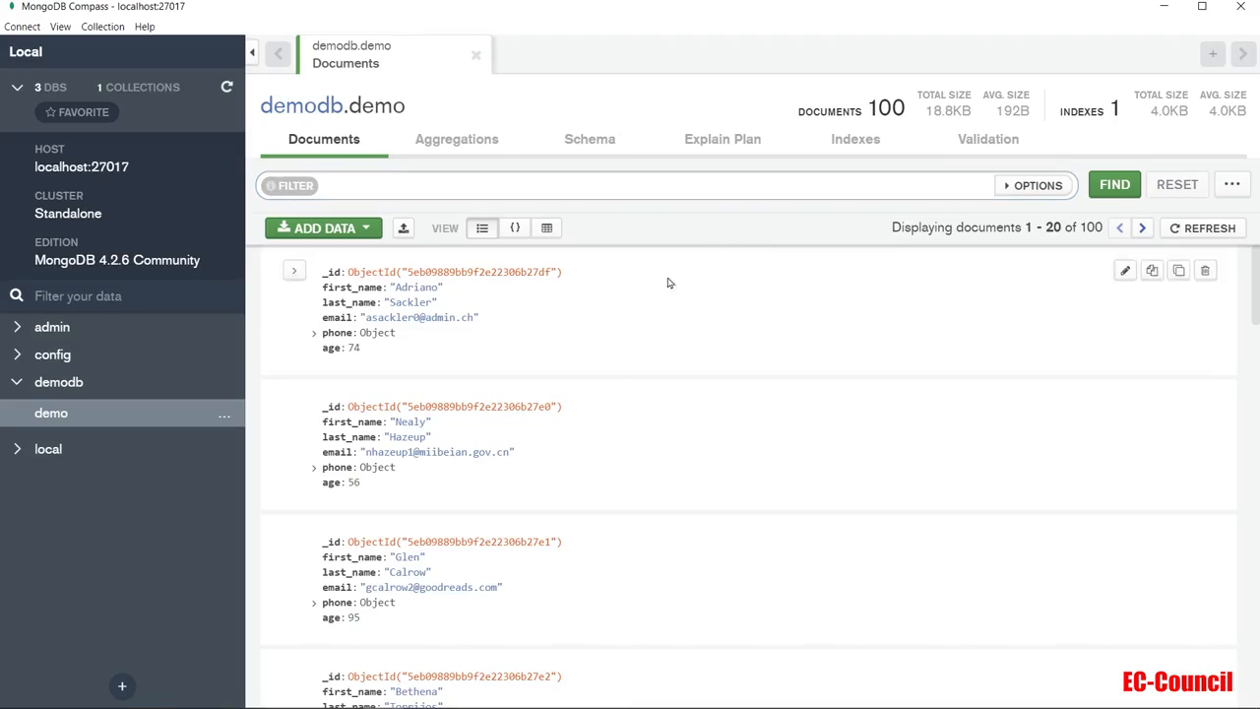
Step: Insert a new document containing only the generated _id into the demo collection
left_click(352, 229)
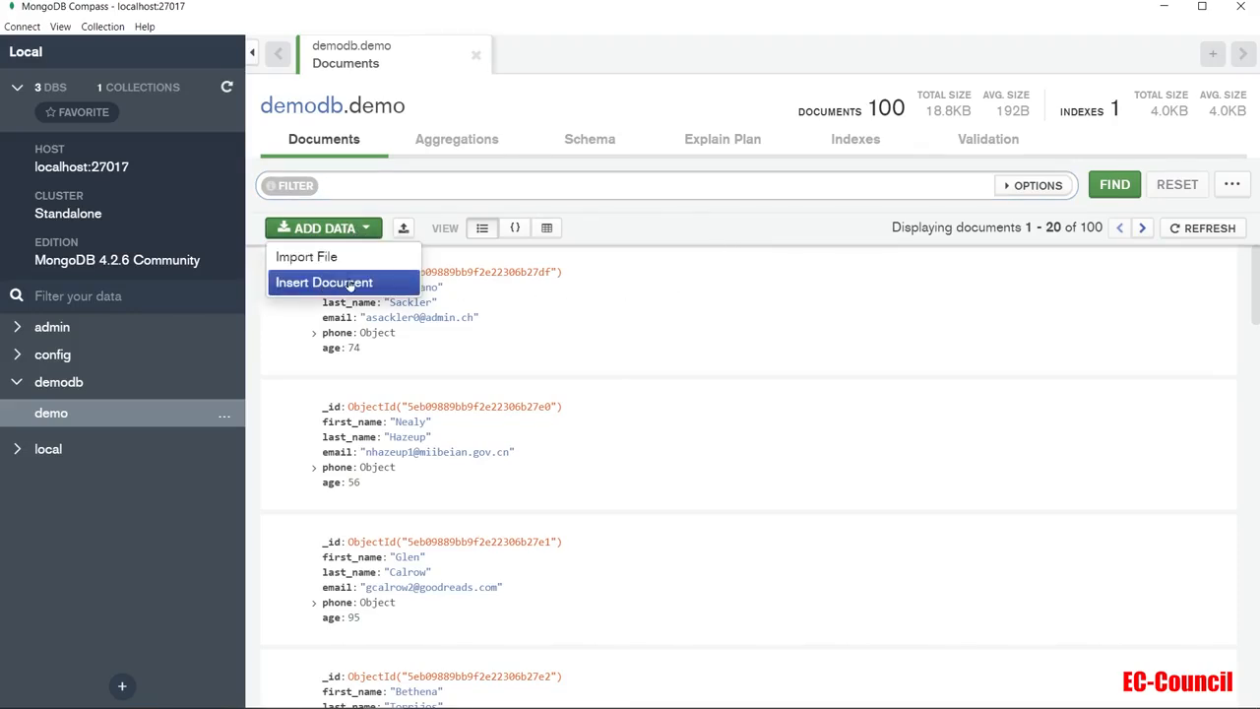
left_click(349, 283)
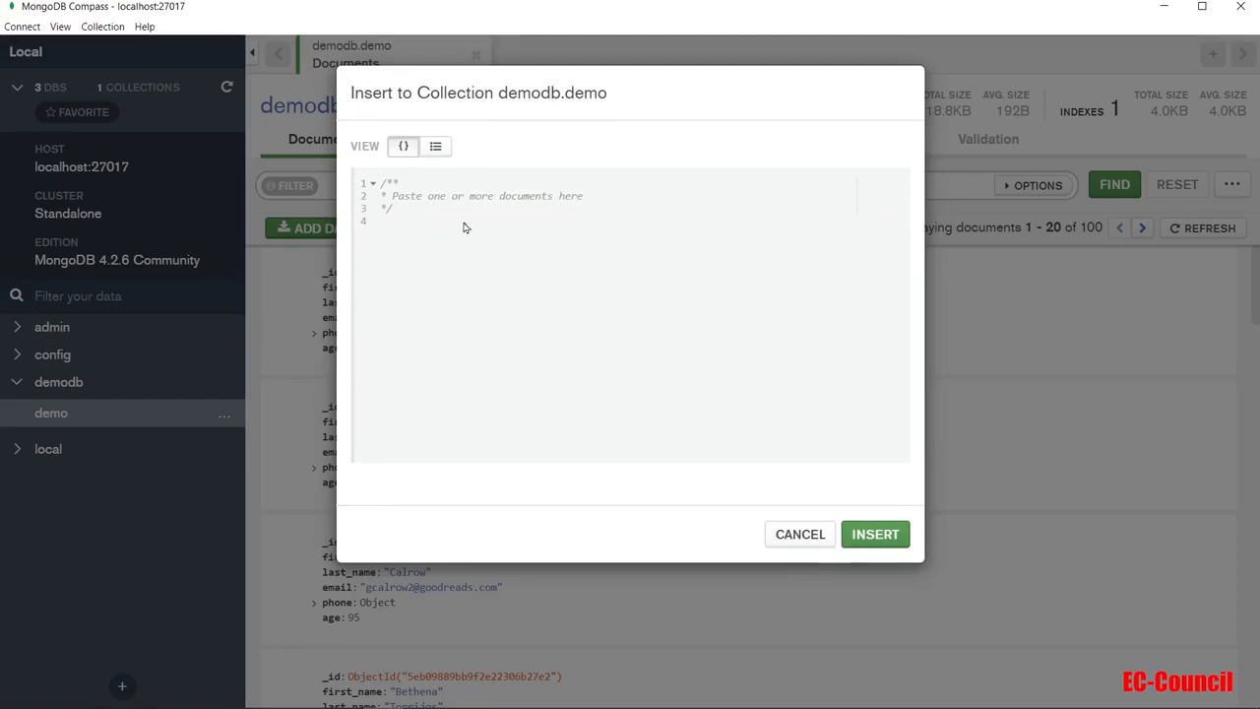
key("ctrl+v")
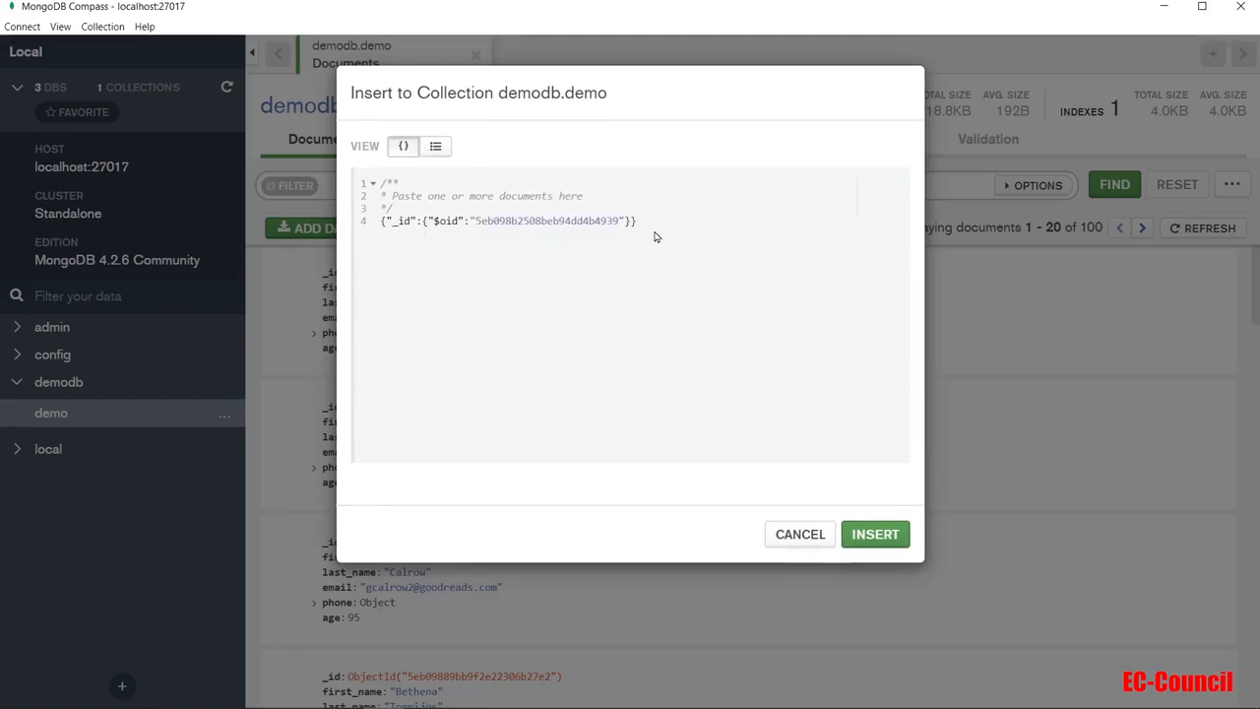
left_click(876, 530)
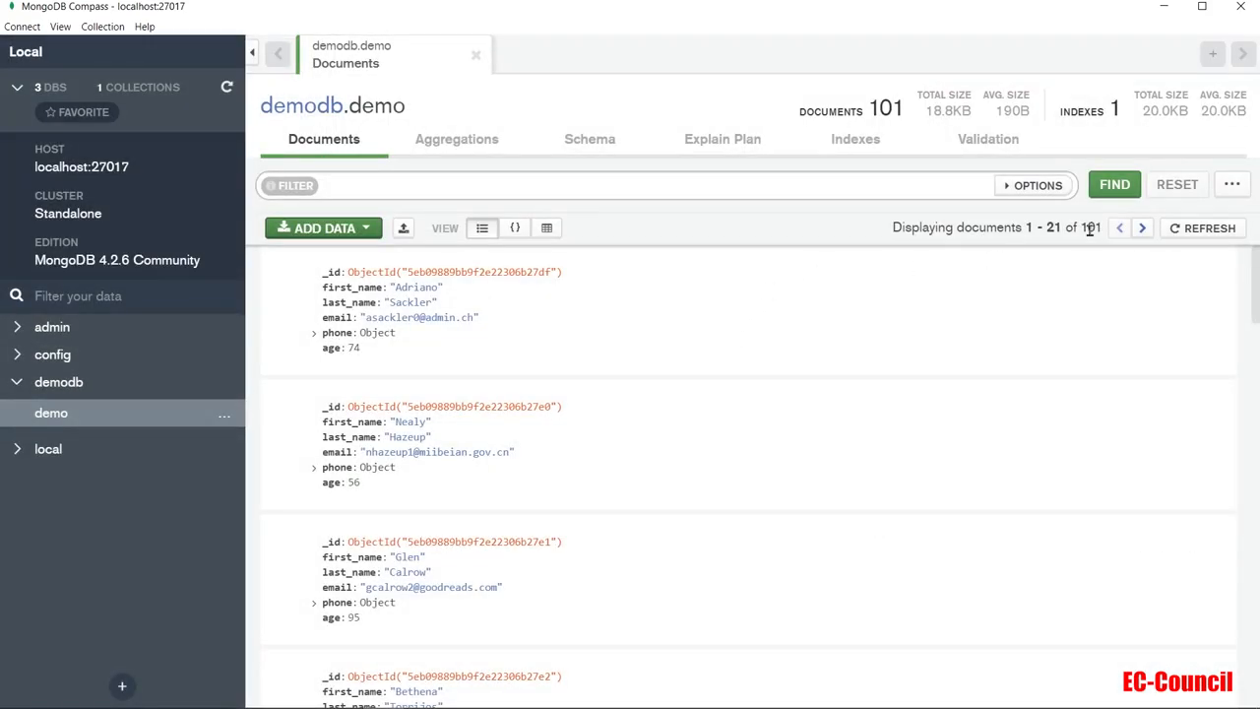
Step: Add a string field called name, holding a person's first name, to the newly inserted document on the last page and save the update
left_click(1138, 233)
left_click(1141, 235)
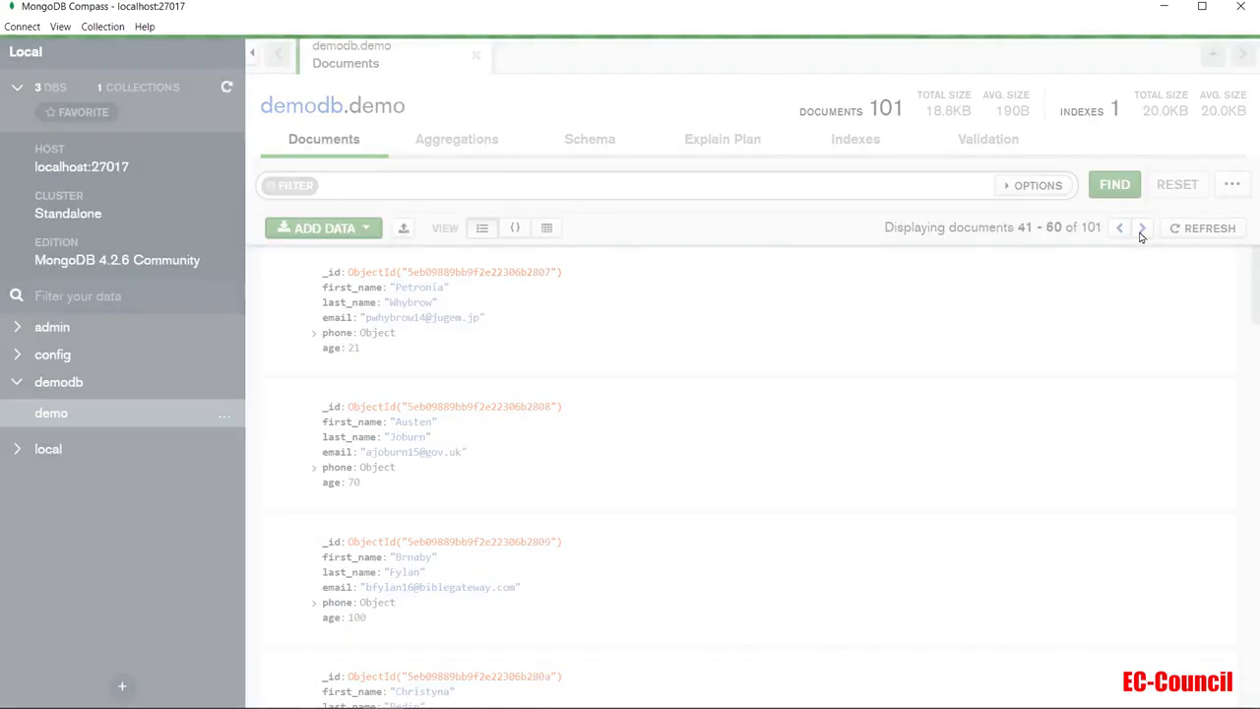
left_click(1141, 232)
left_click(1142, 233)
left_click(1142, 233)
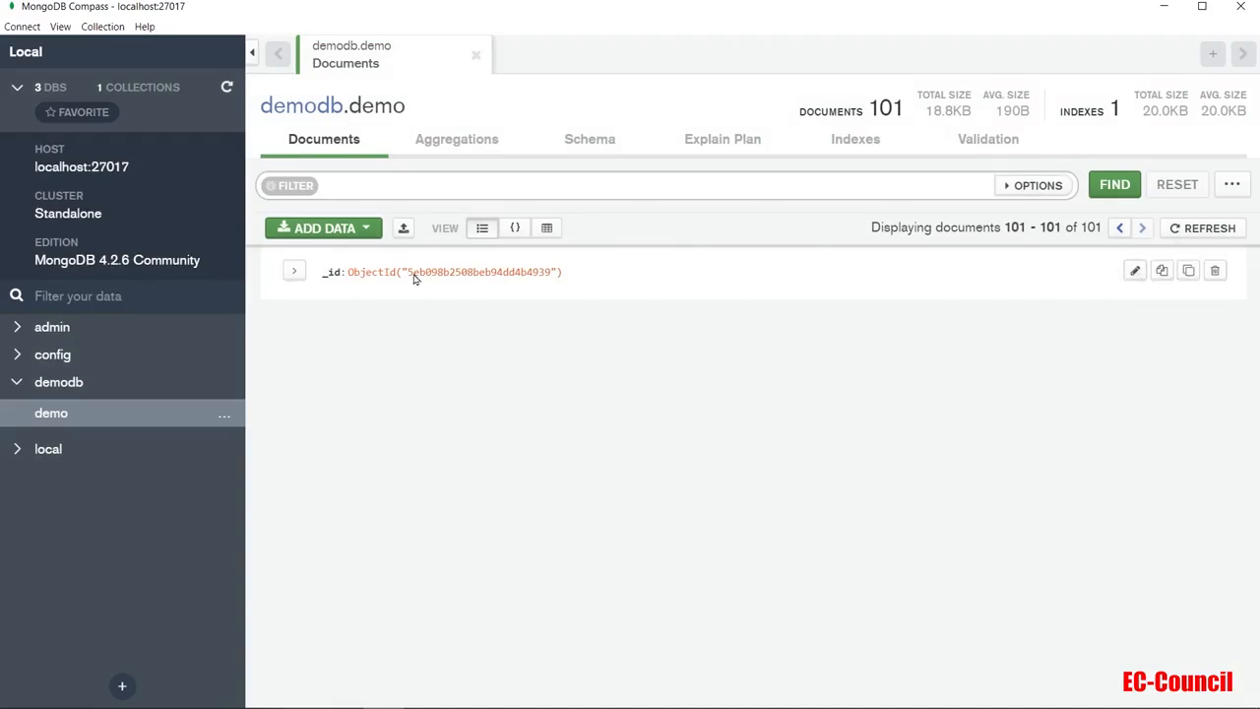
double_click(333, 272)
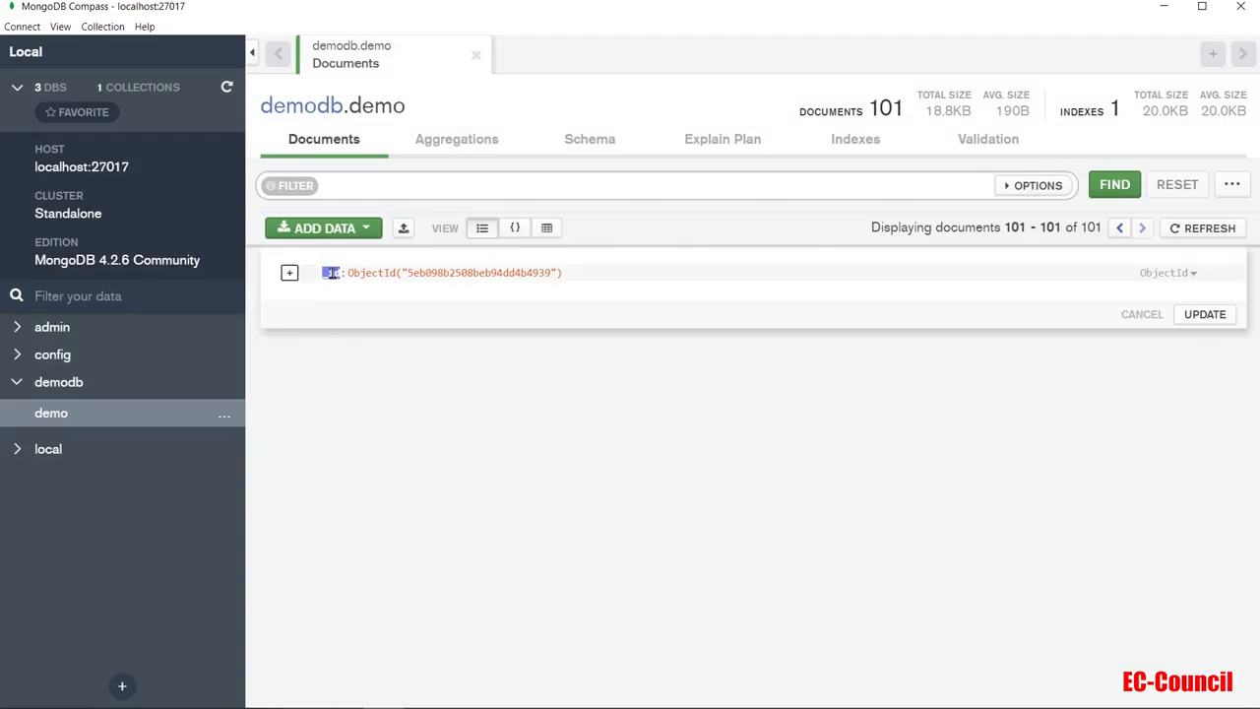
left_click(289, 274)
left_click(372, 301)
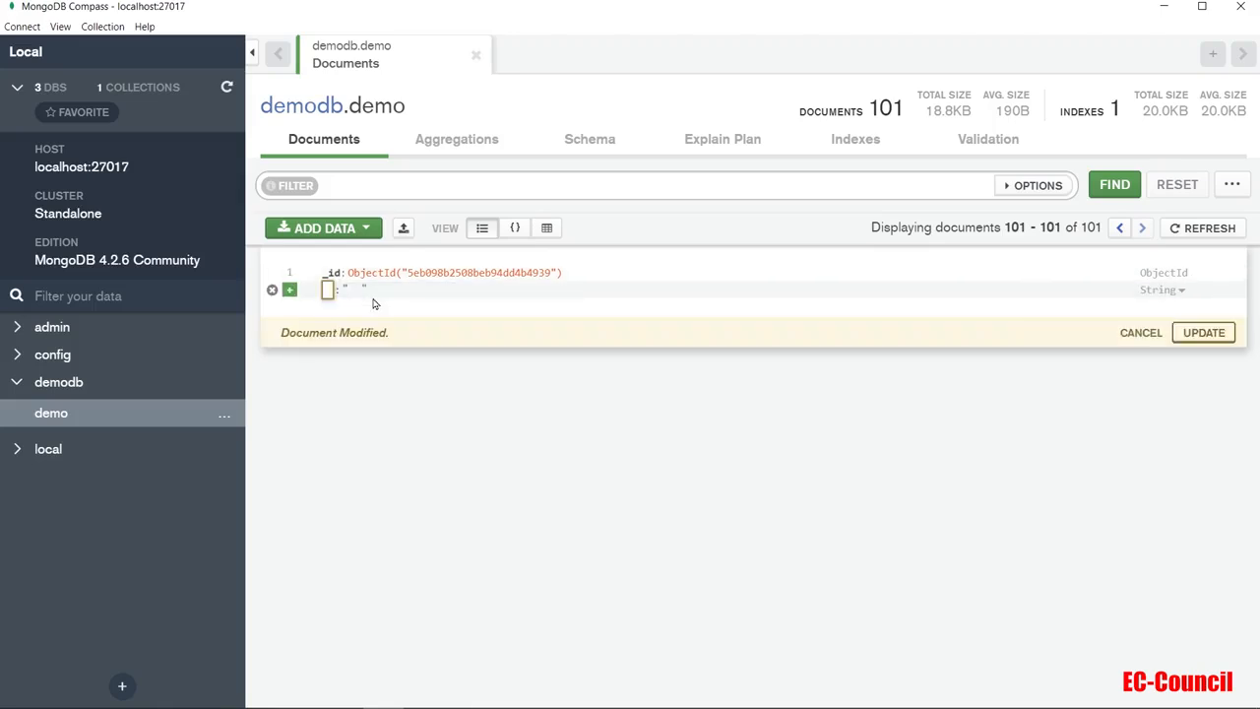
type("name")
key("Tab")
type("Jake")
left_click(458, 294)
left_click(1181, 332)
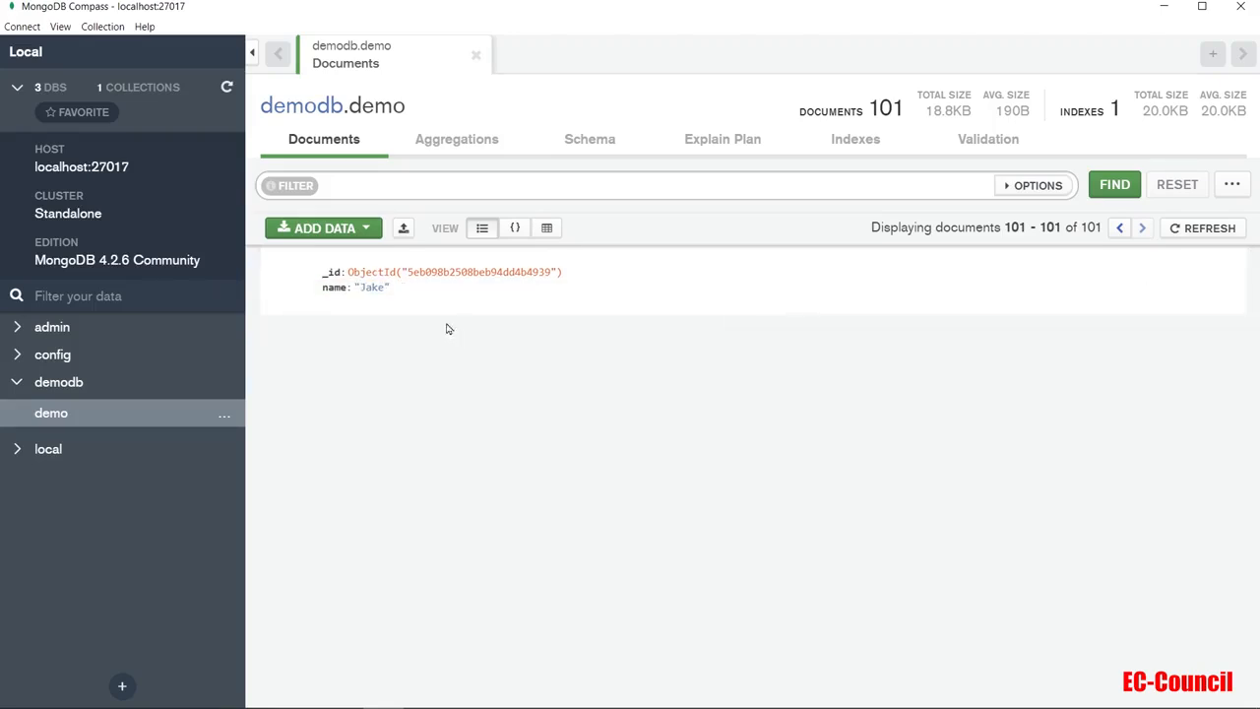
Step: Delete the document with the added name field from the demo collection and confirm the deletion
mouse_move(396, 304)
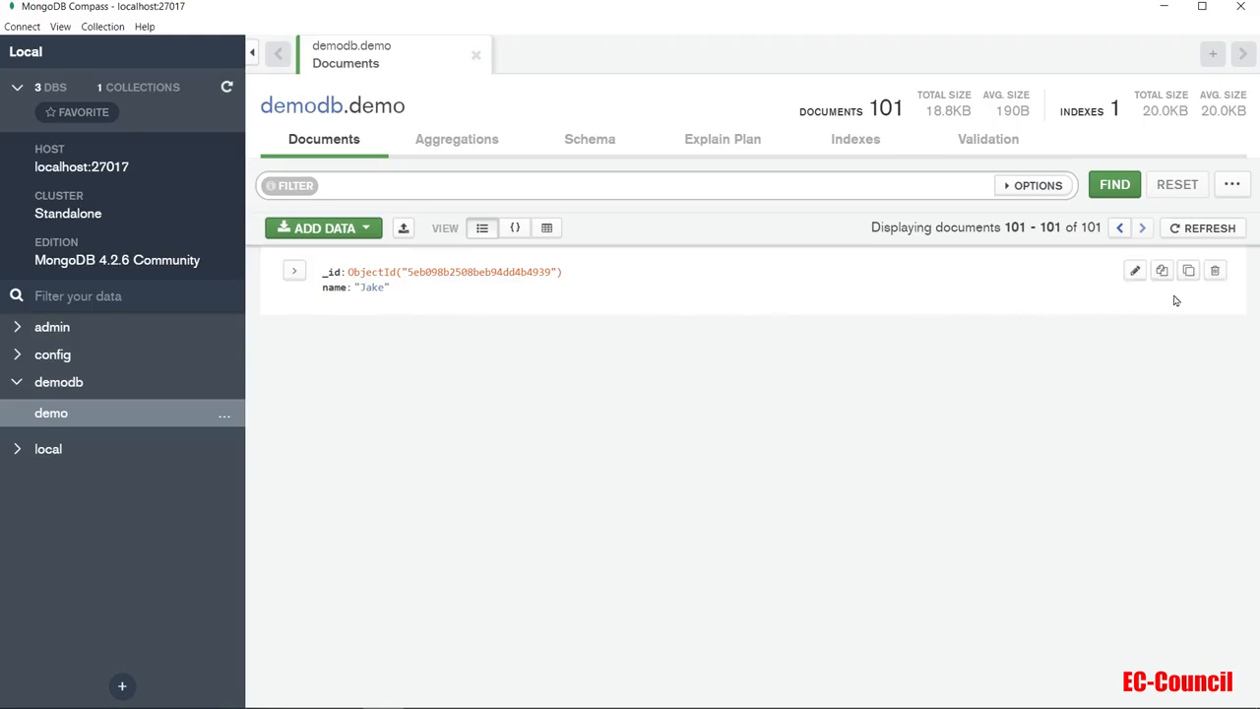
left_click(1214, 272)
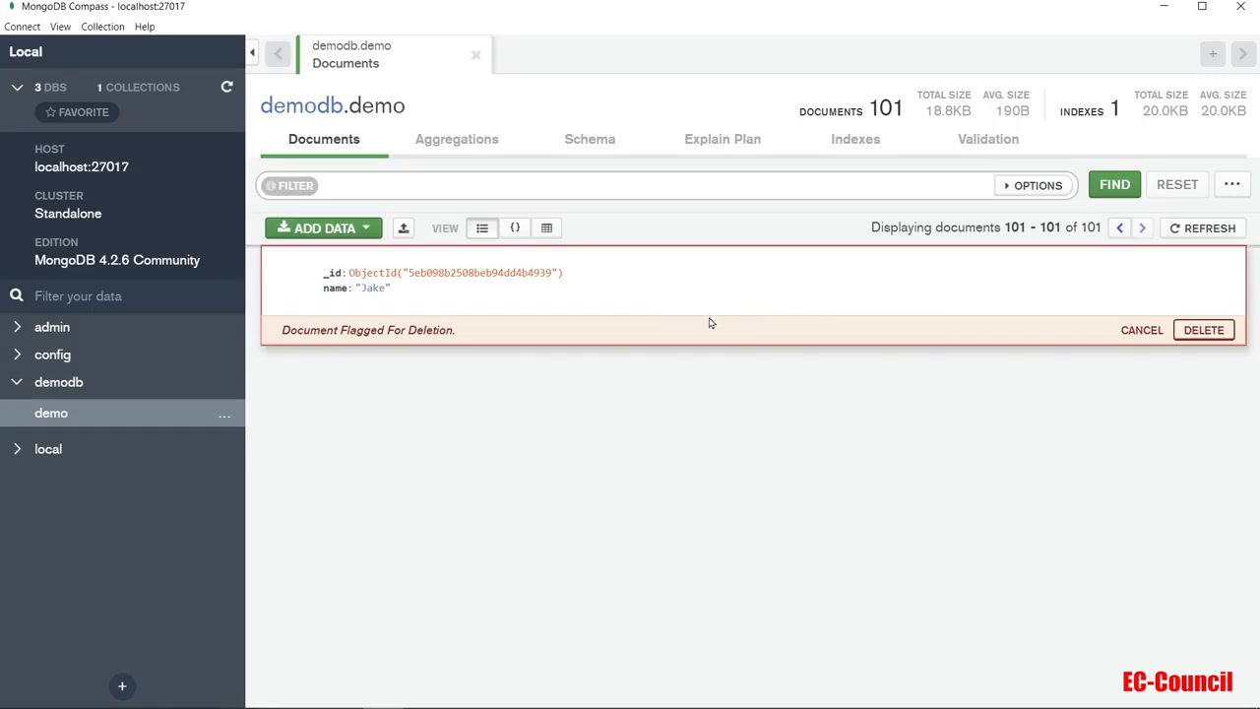
left_click(1197, 330)
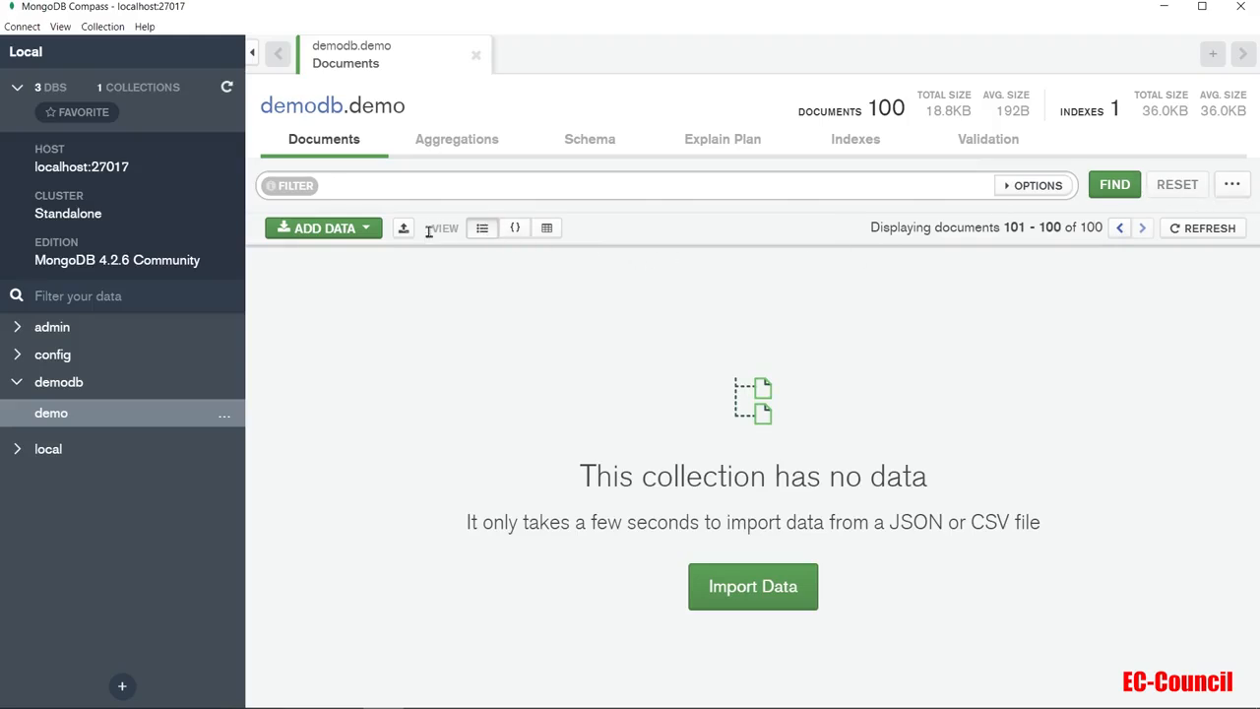
Step: Go back to the first page of documents in the demo collection and refresh the list
left_click(80, 385)
left_click(79, 413)
left_click(413, 184)
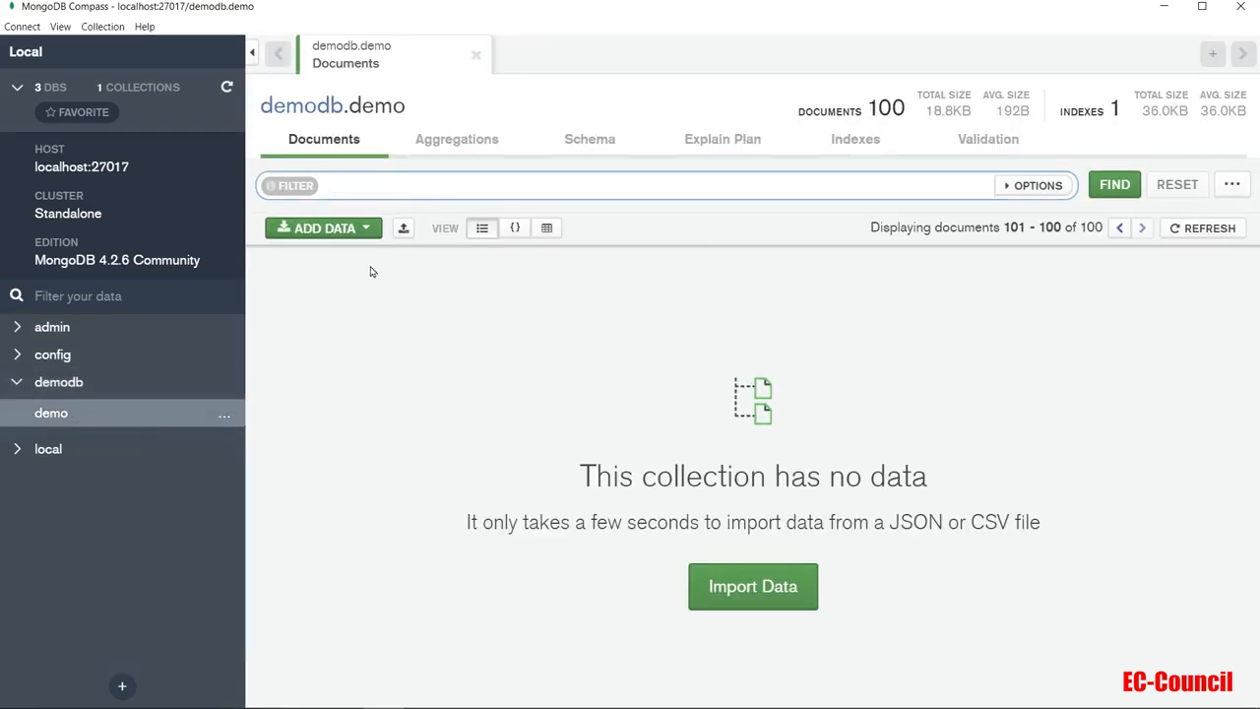
left_click(1116, 229)
left_click(1116, 229)
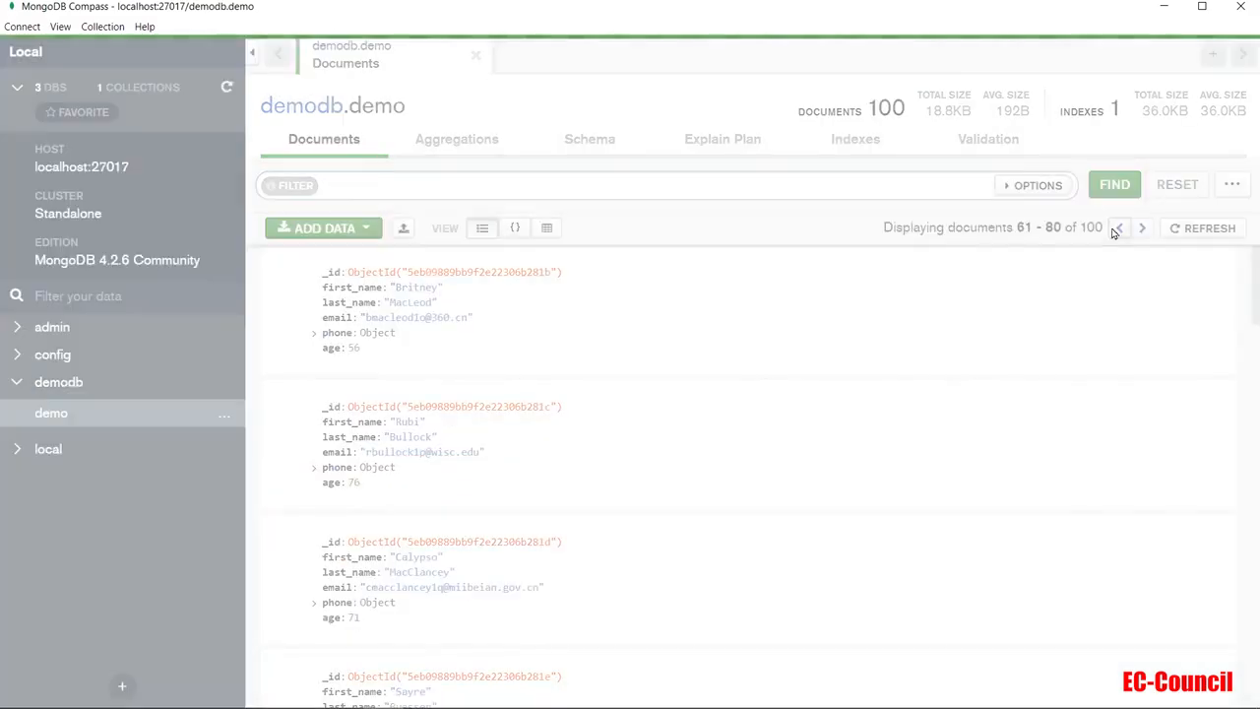
left_click(1206, 237)
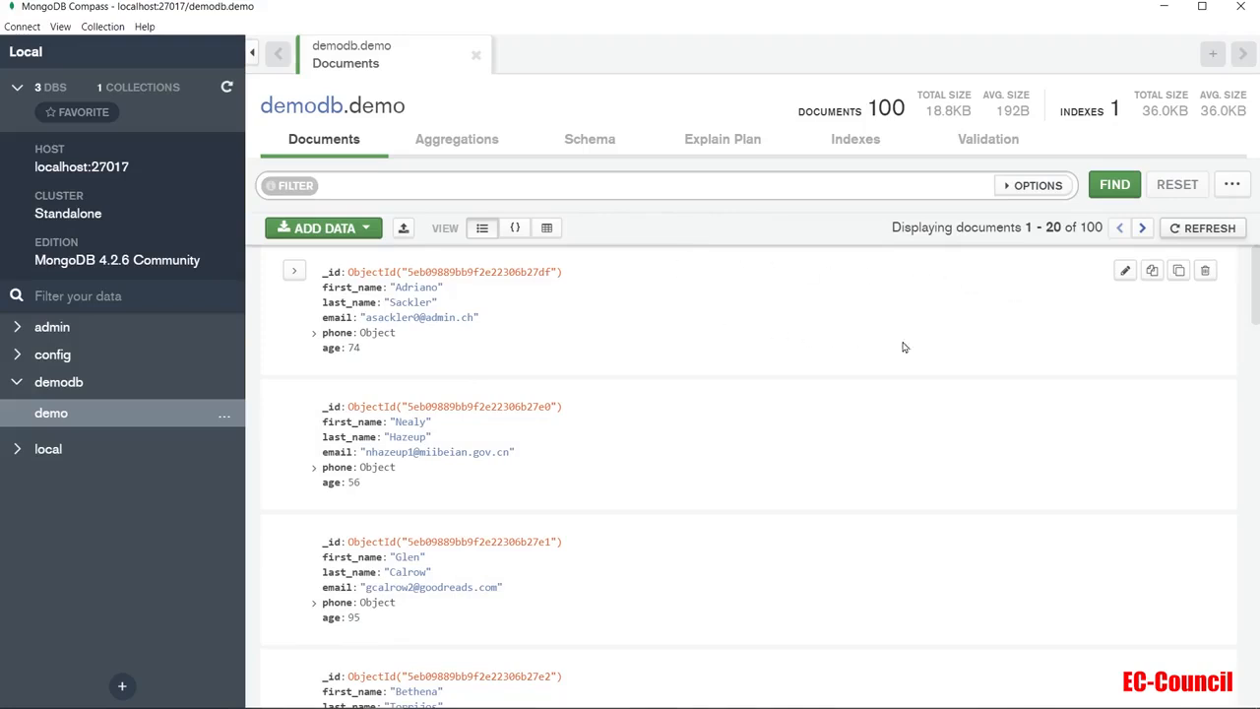
Step: Copy the first document and paste it into a new document insertion for the demo collection, formatted as multi-line JSON
left_click(1153, 276)
left_click(364, 228)
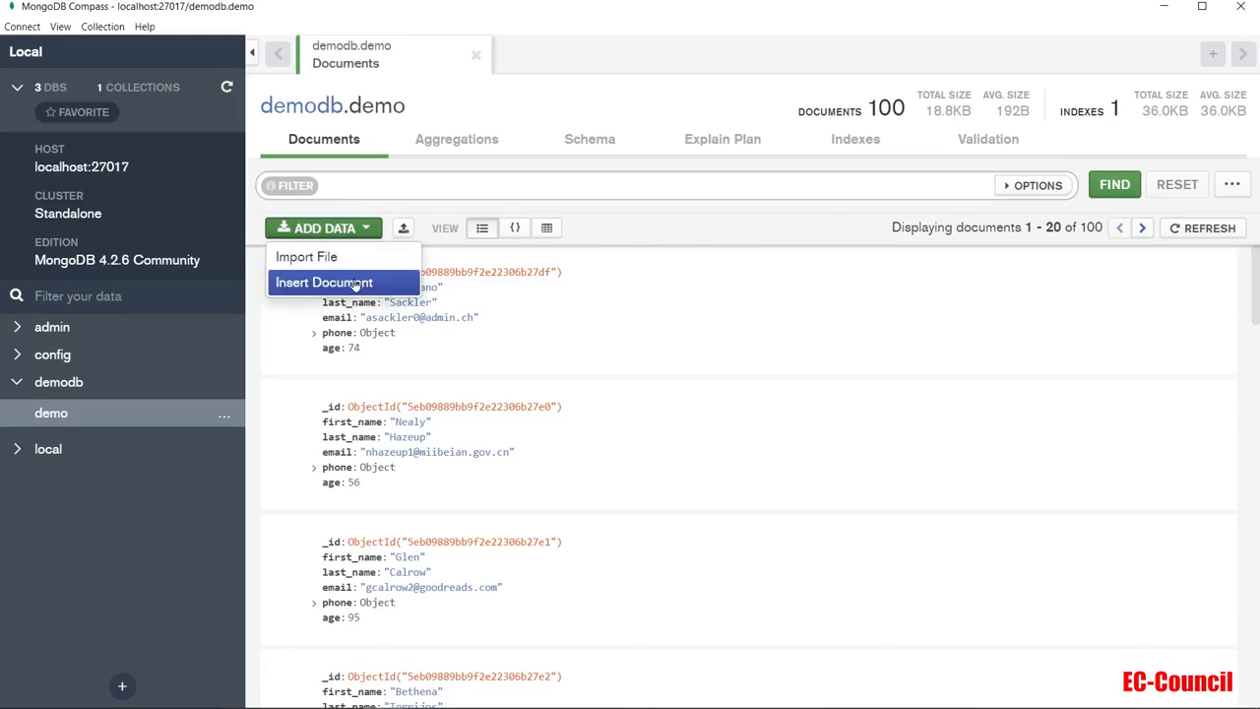
left_click(357, 282)
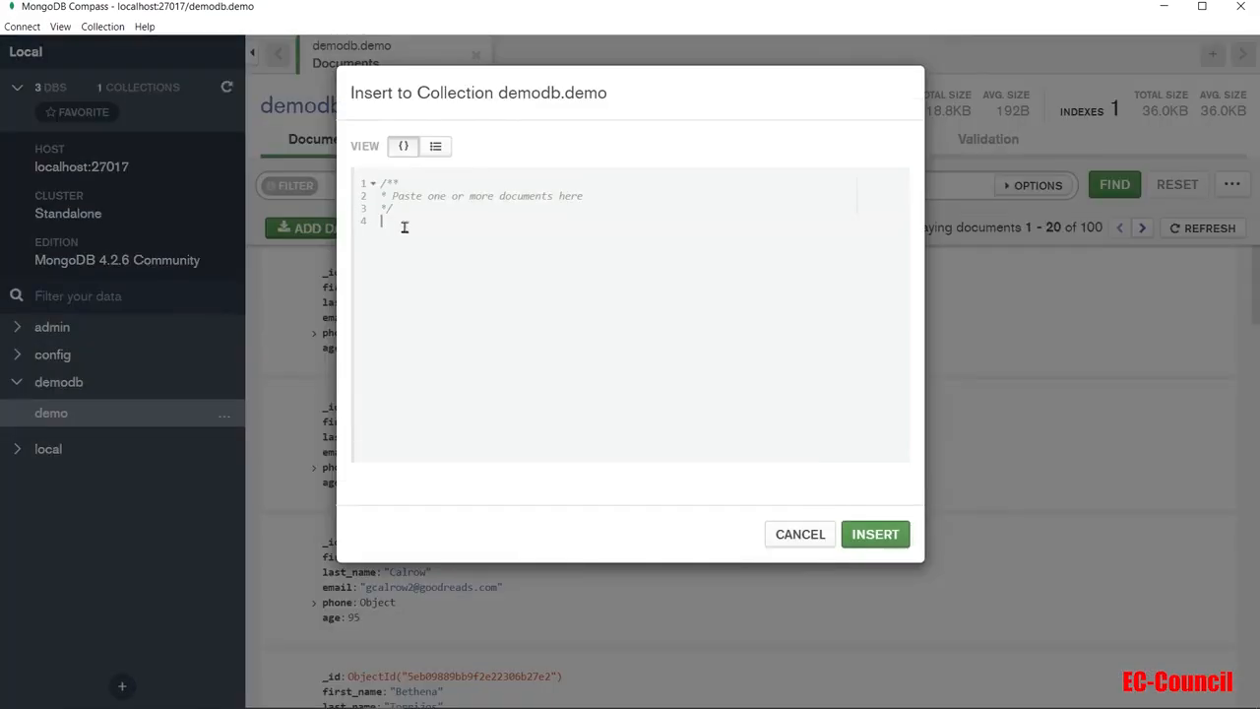
key("ctrl+v")
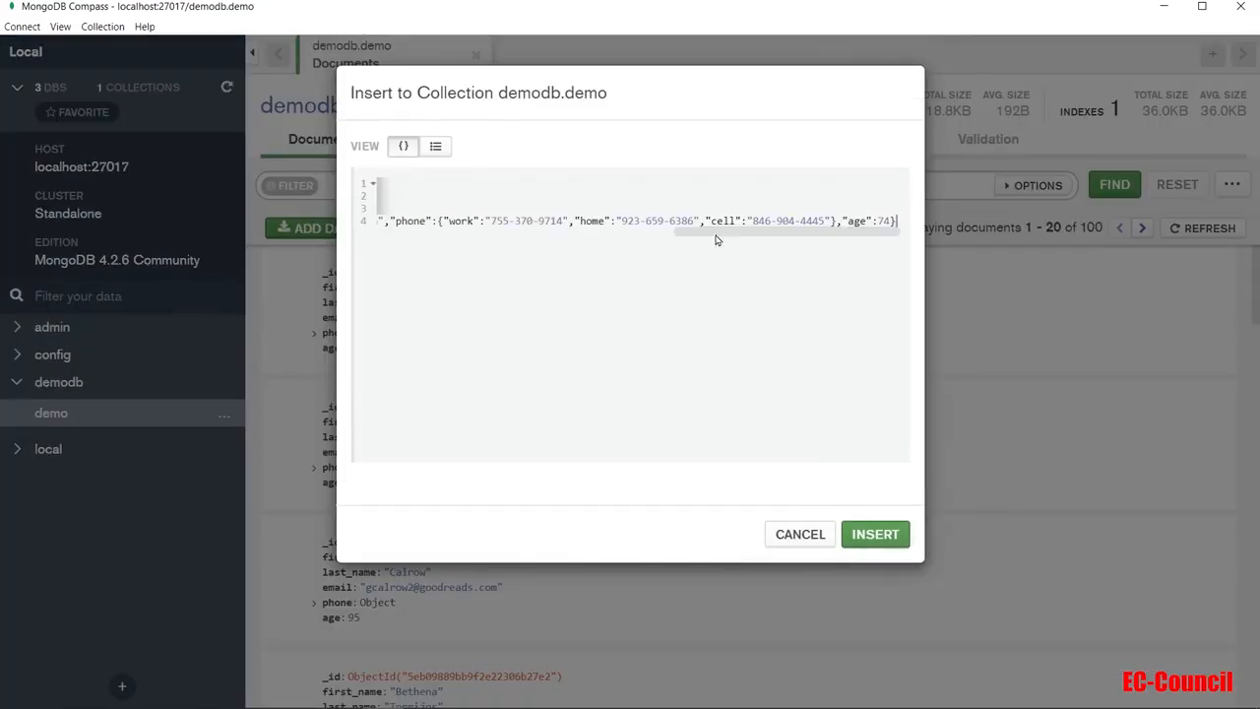
left_click_drag(668, 234, 354, 246)
left_click(435, 145)
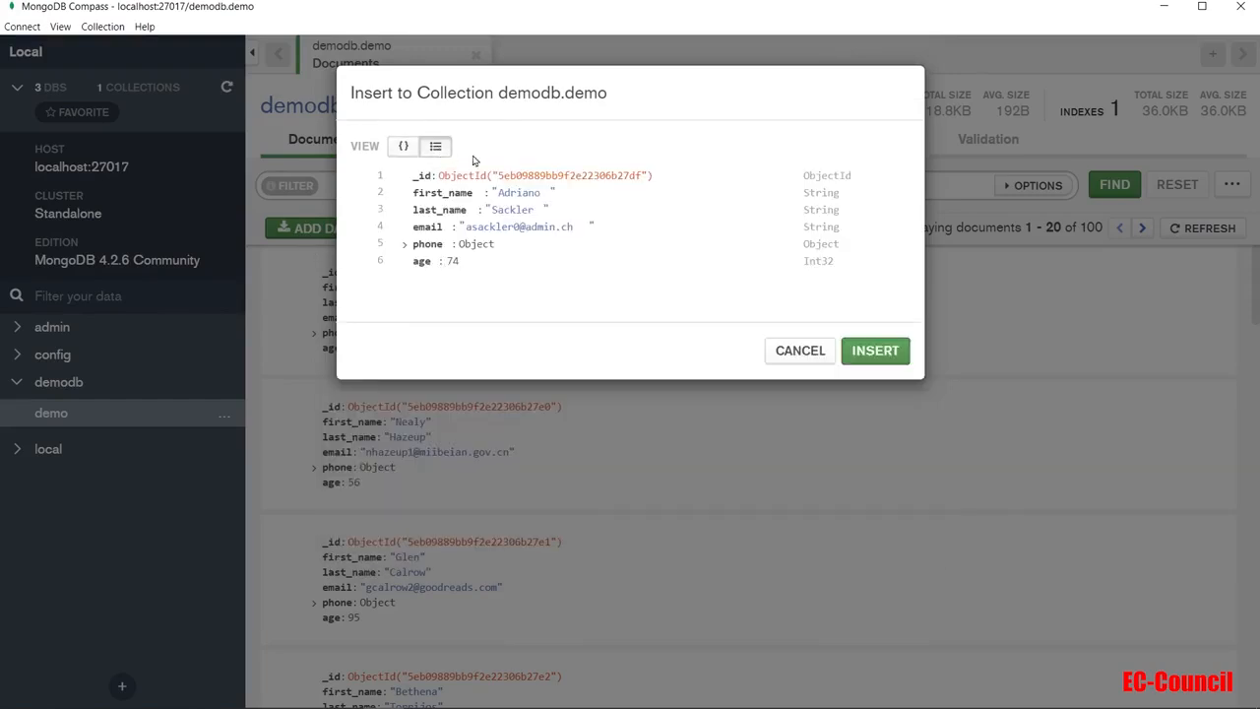
left_click(403, 145)
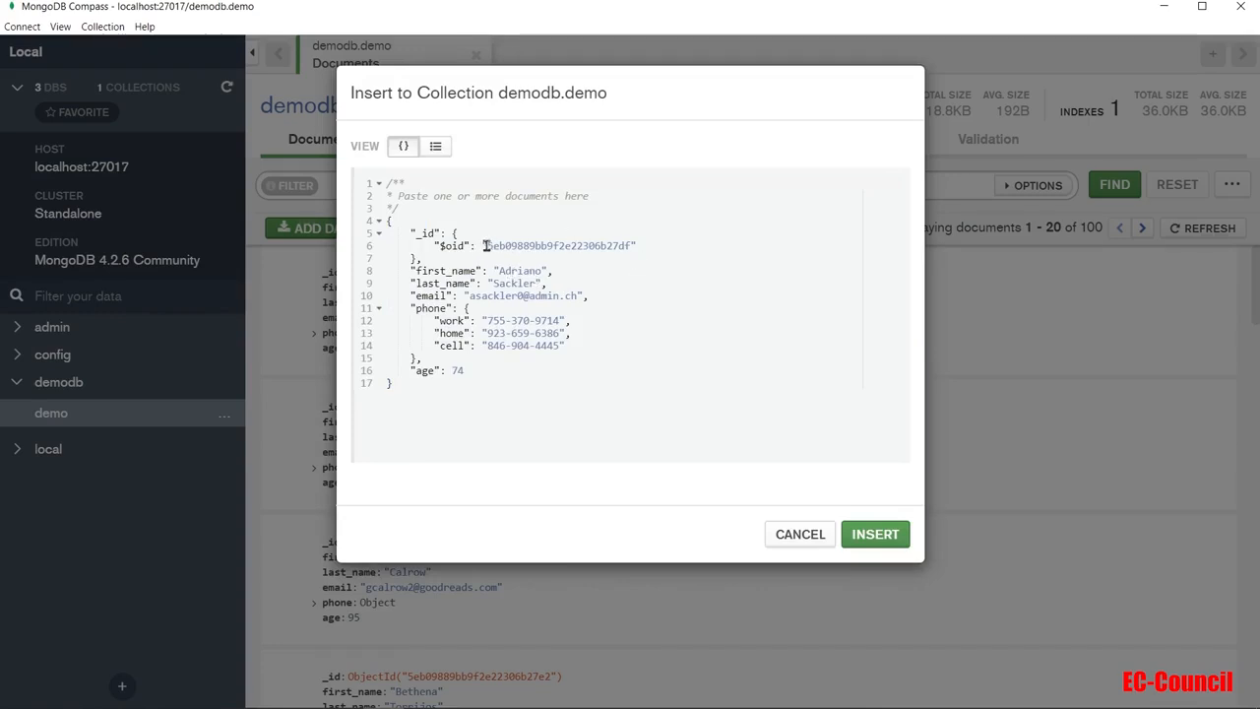
Step: Try to insert the pasted document into the demo collection with its copied _id value
double_click(551, 246)
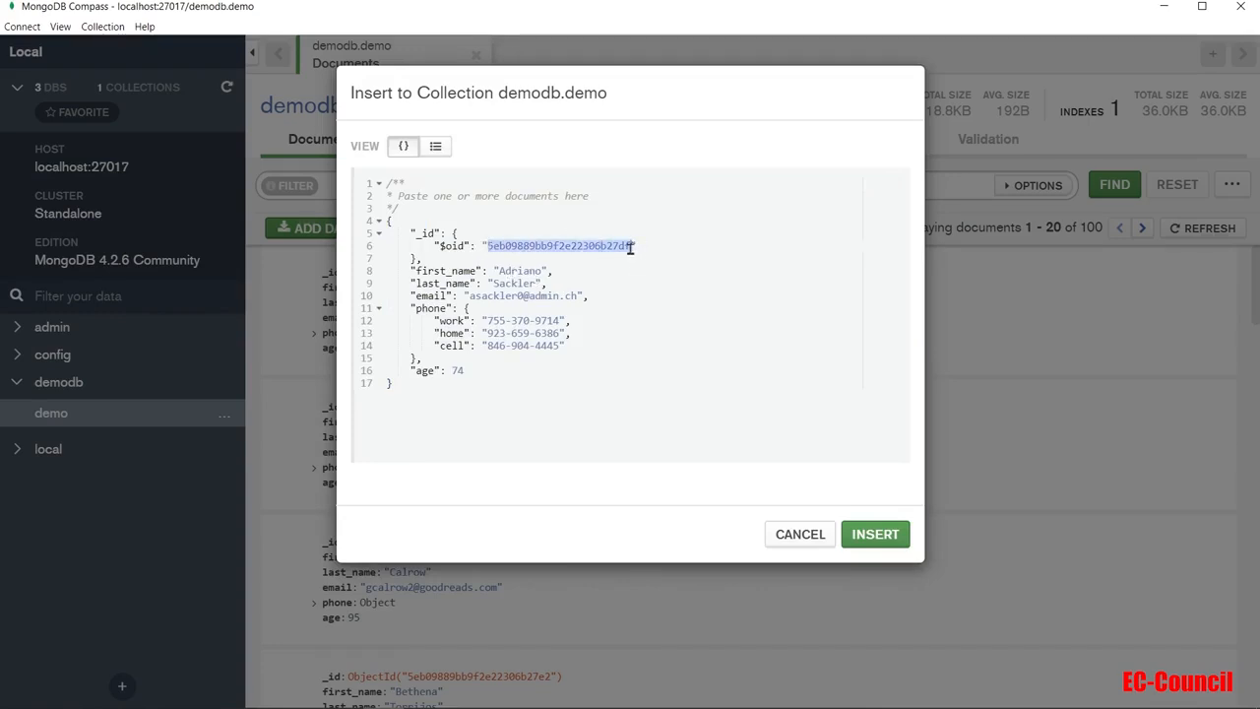
left_click(691, 253)
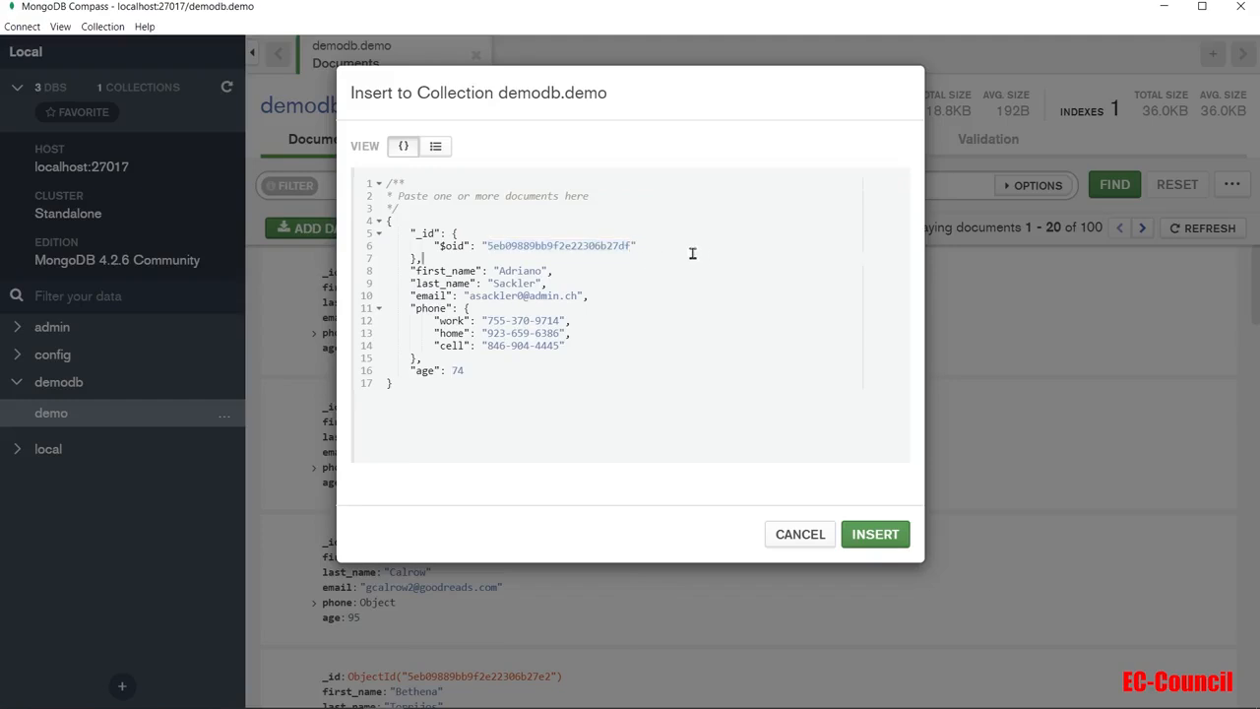
left_click(879, 531)
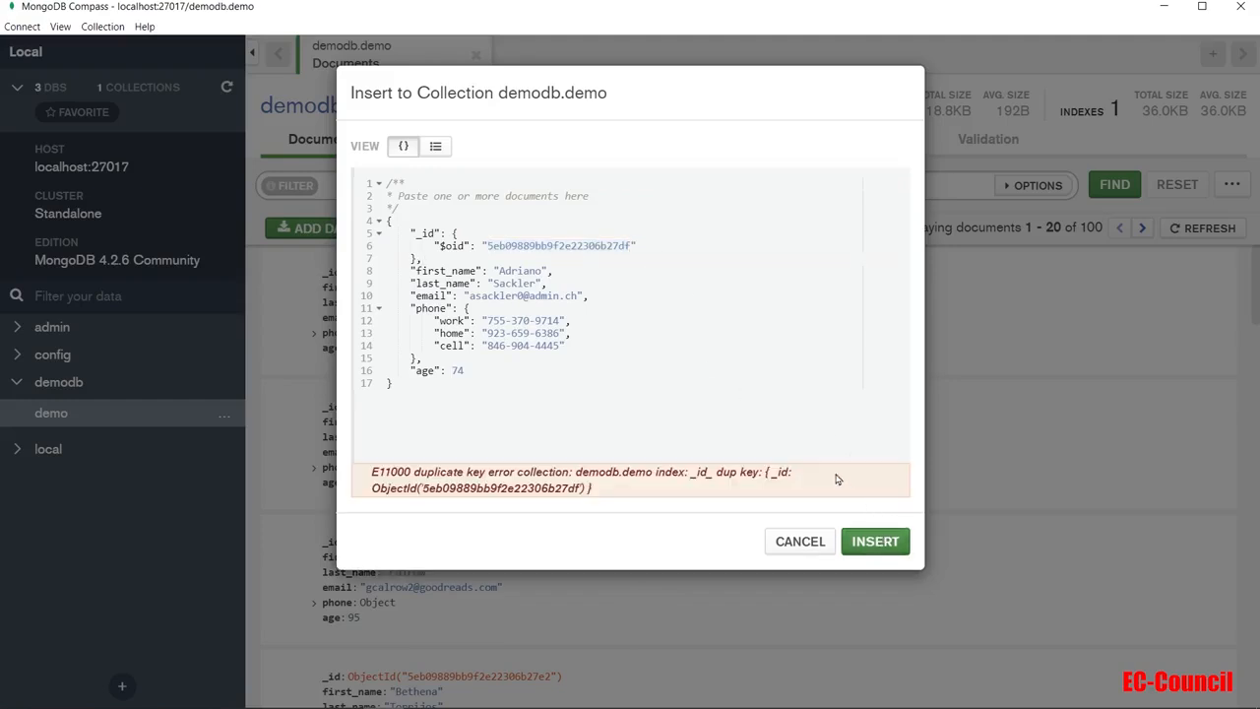
Step: Change the pasted document's $oid to 5eb09889bb9f2e22306b28df and insert the document into the demo collection
left_click(612, 245)
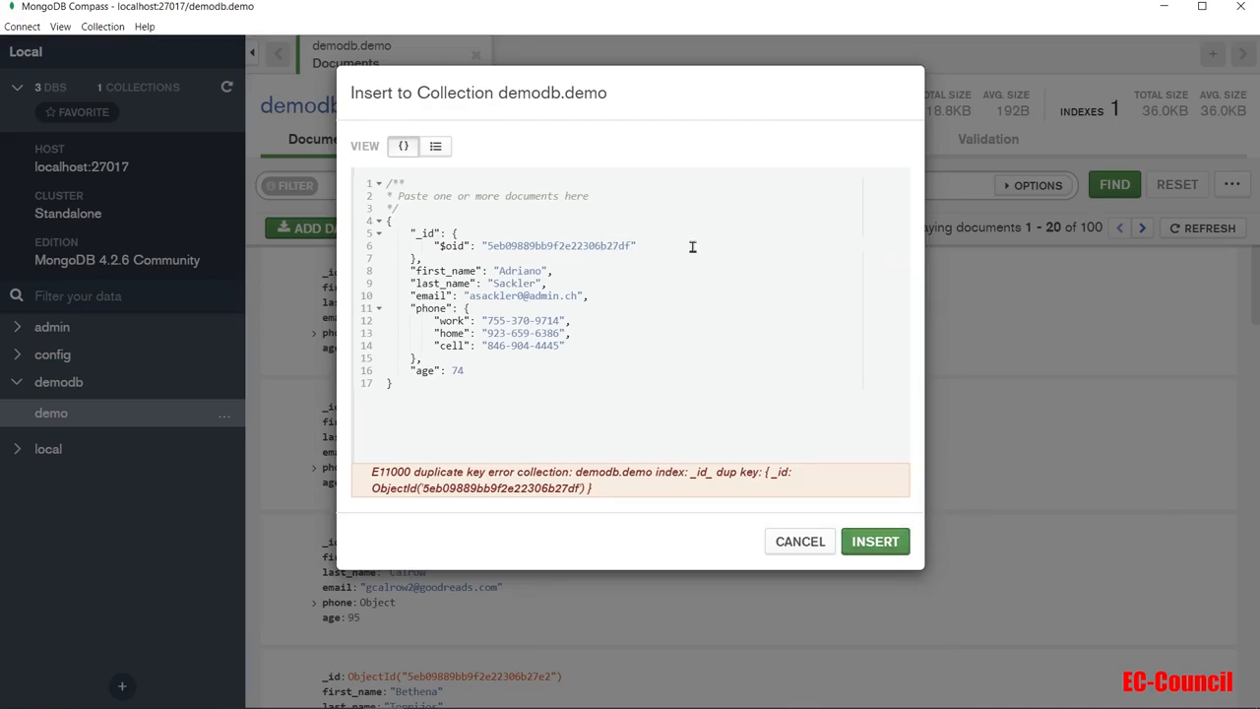
key("Delete")
type("8")
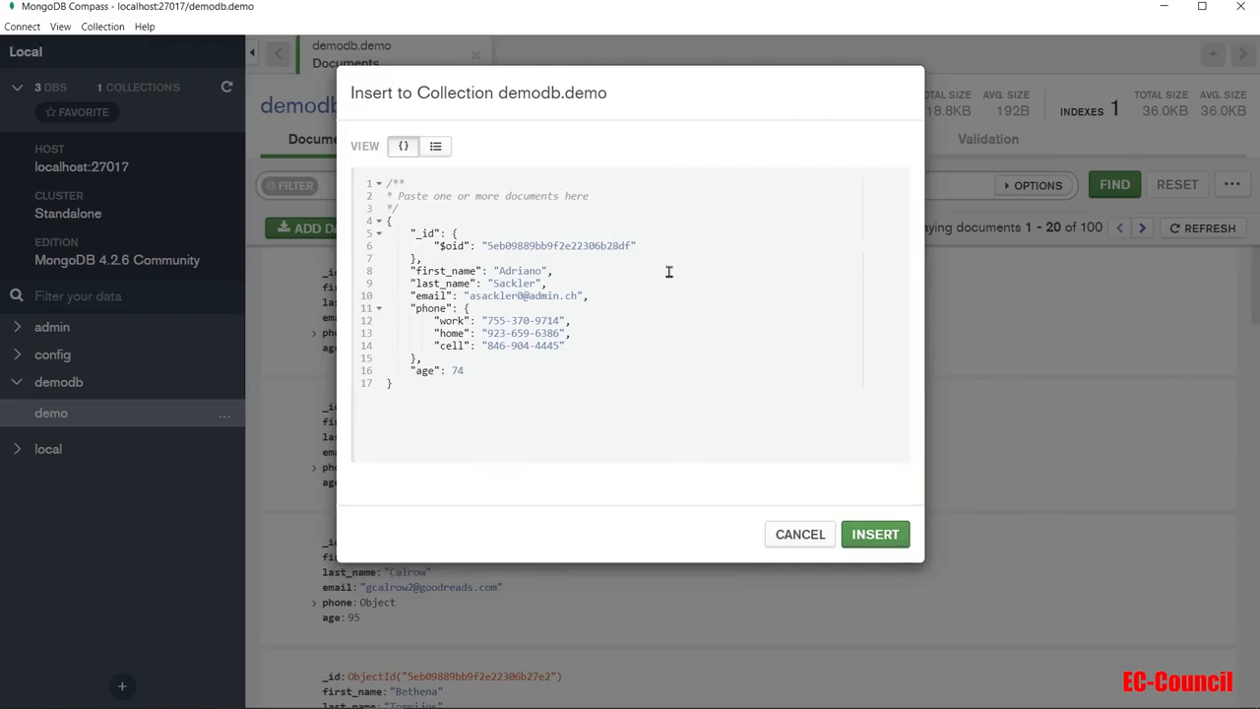
left_click(875, 534)
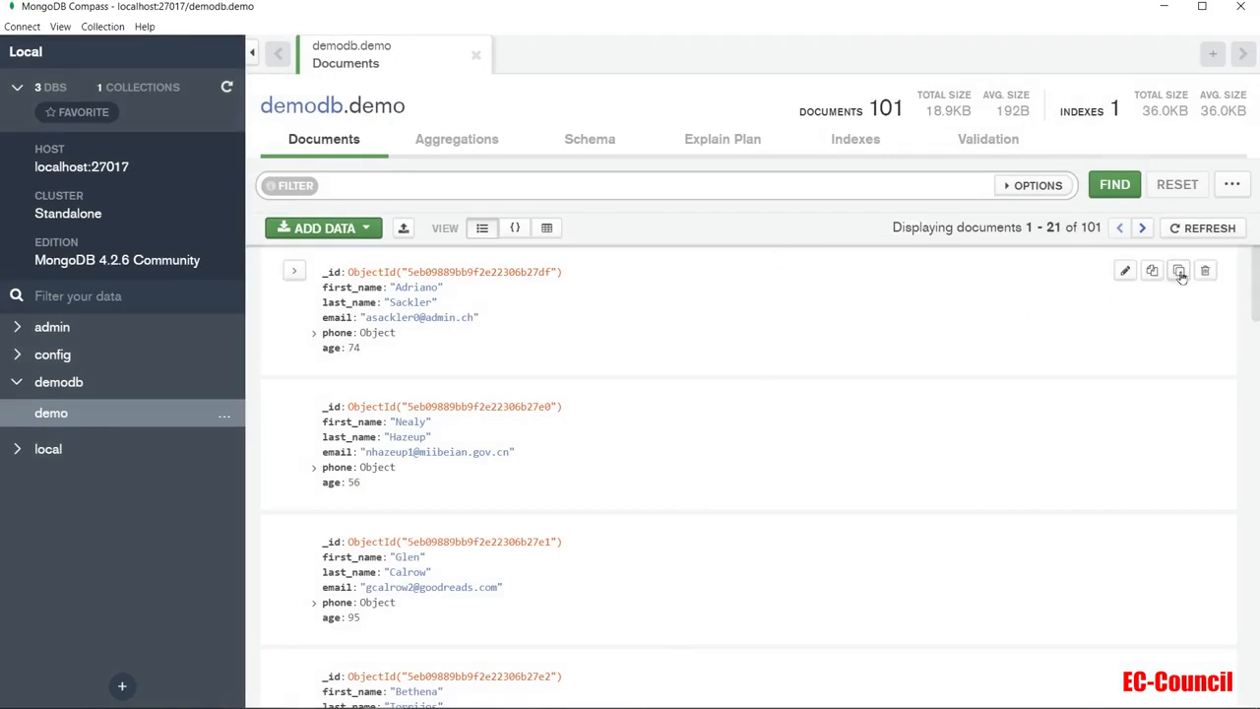
Step: Clone the first document of the demo collection and insert the clone without changes
left_click(1180, 273)
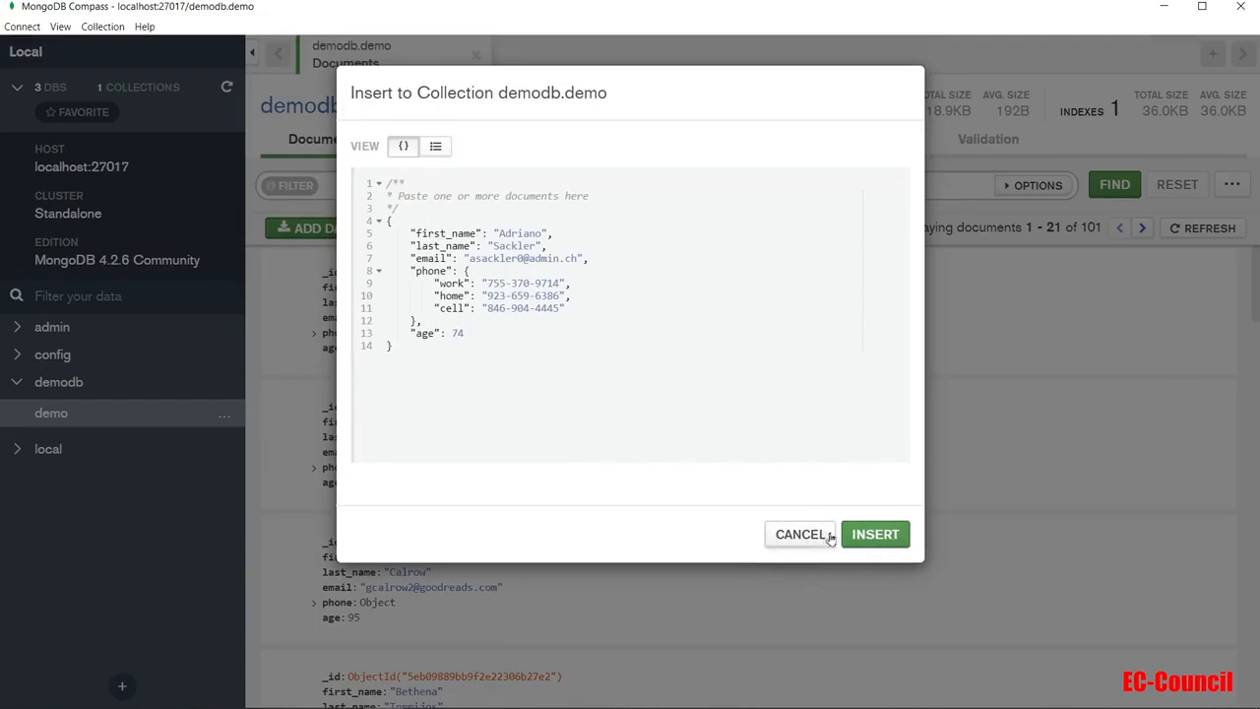
left_click(866, 535)
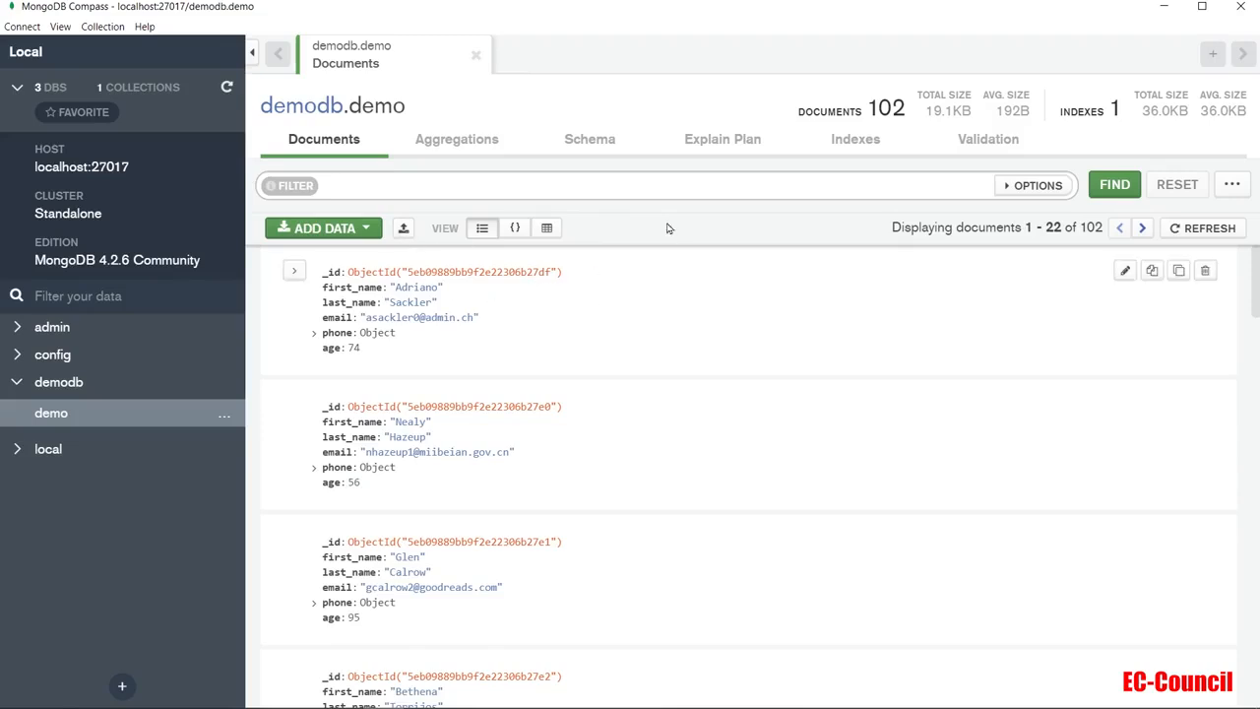
Step: Expand the query options and fill filter, project, sort and collation with empty {} objects
left_click(672, 182)
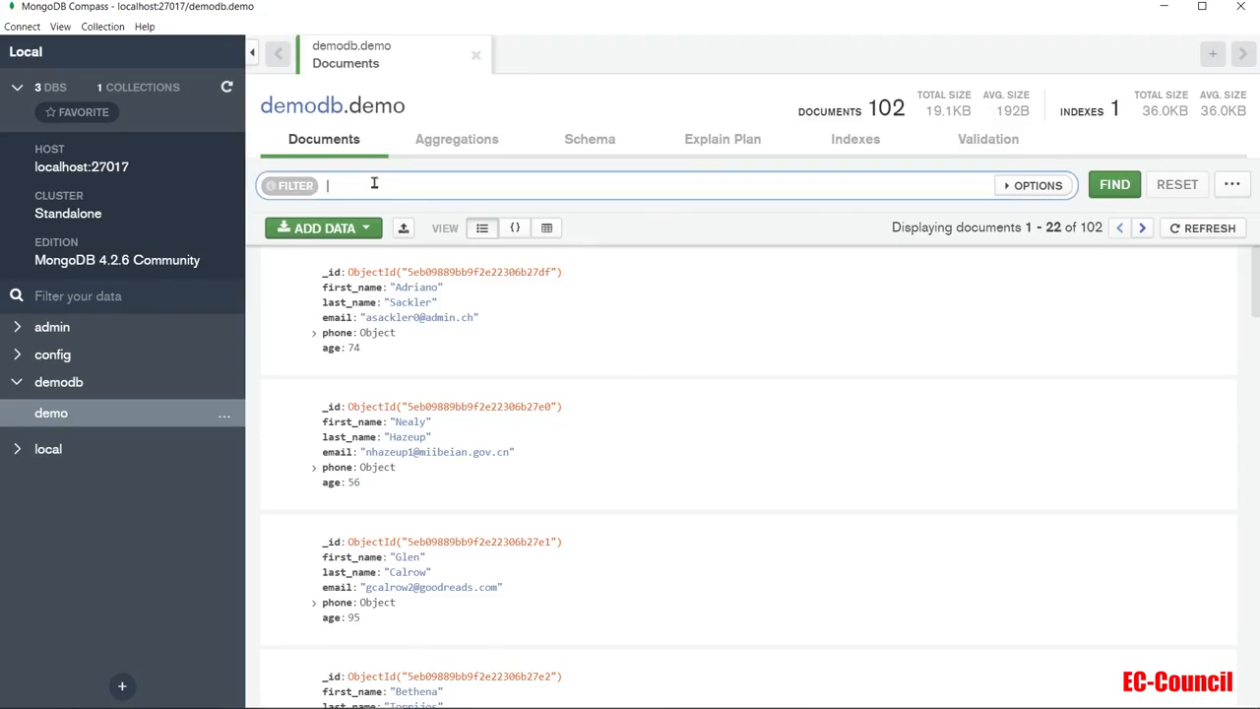
left_click(1036, 185)
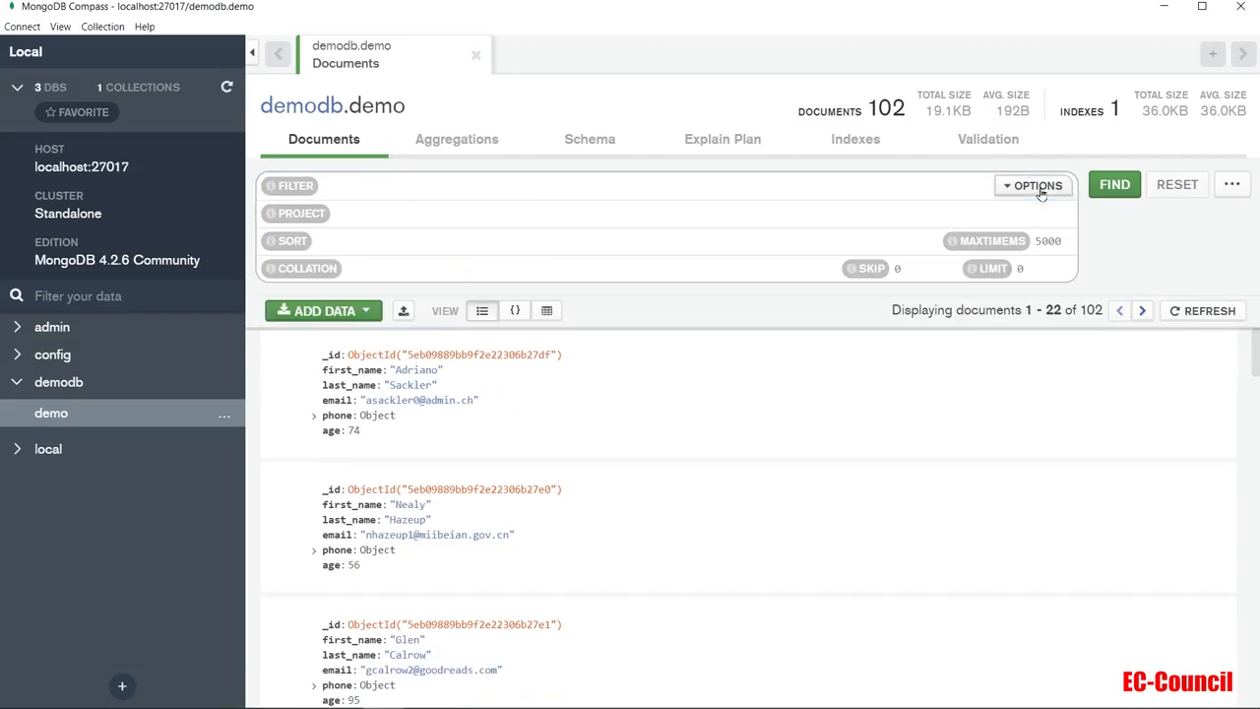
left_click(424, 186)
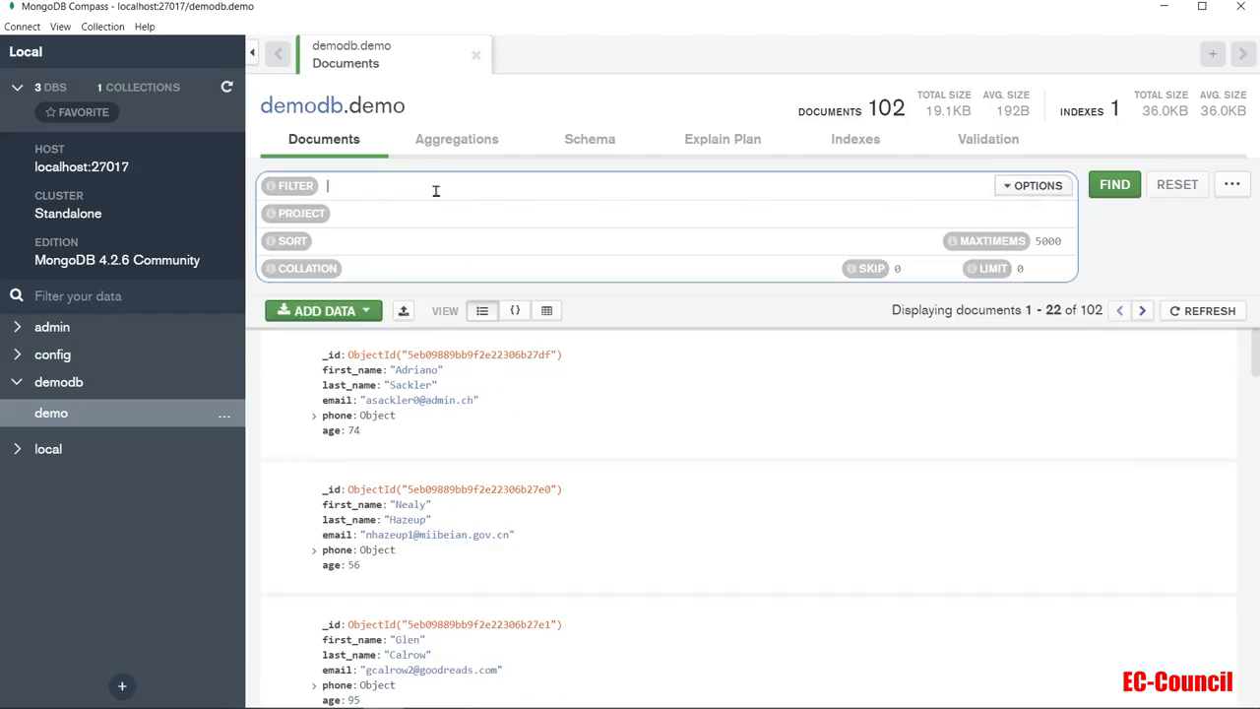
left_click(355, 235)
left_click(355, 240)
left_click(361, 265)
type("{")
left_click(414, 237)
type("{{")
Step: Show the documents in JSON view and expand the phone object of the first document
left_click(514, 310)
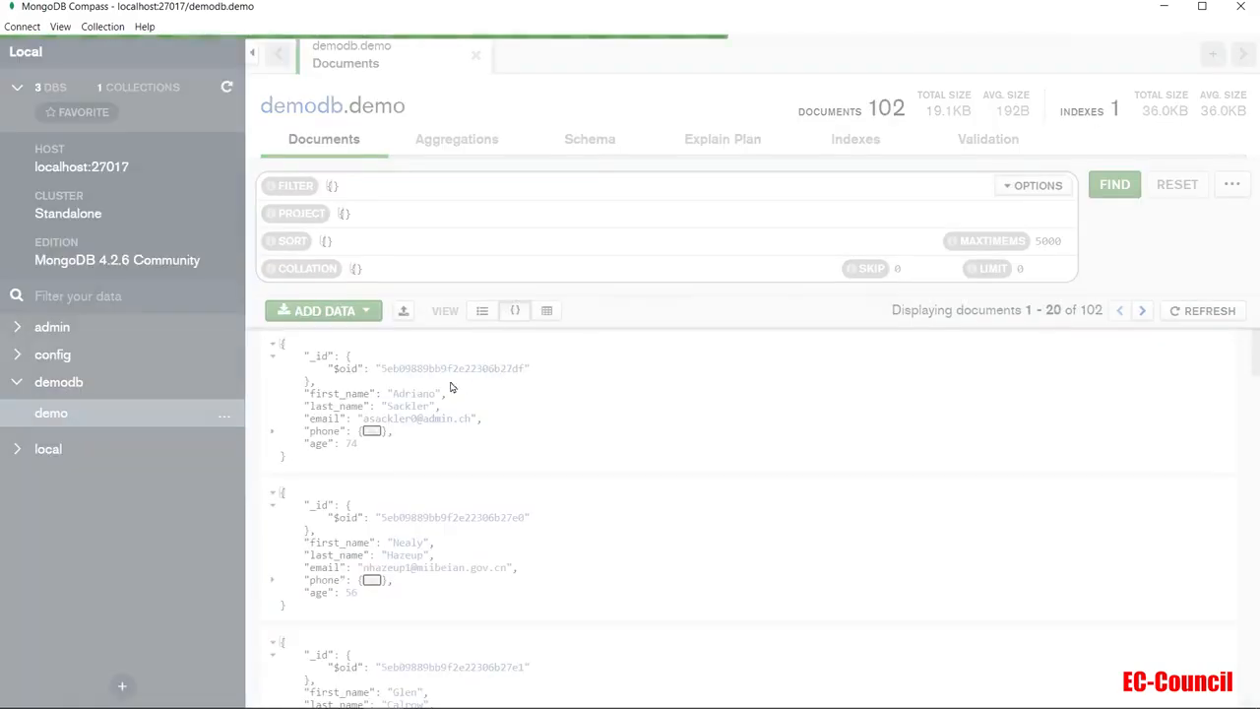
left_click(272, 431)
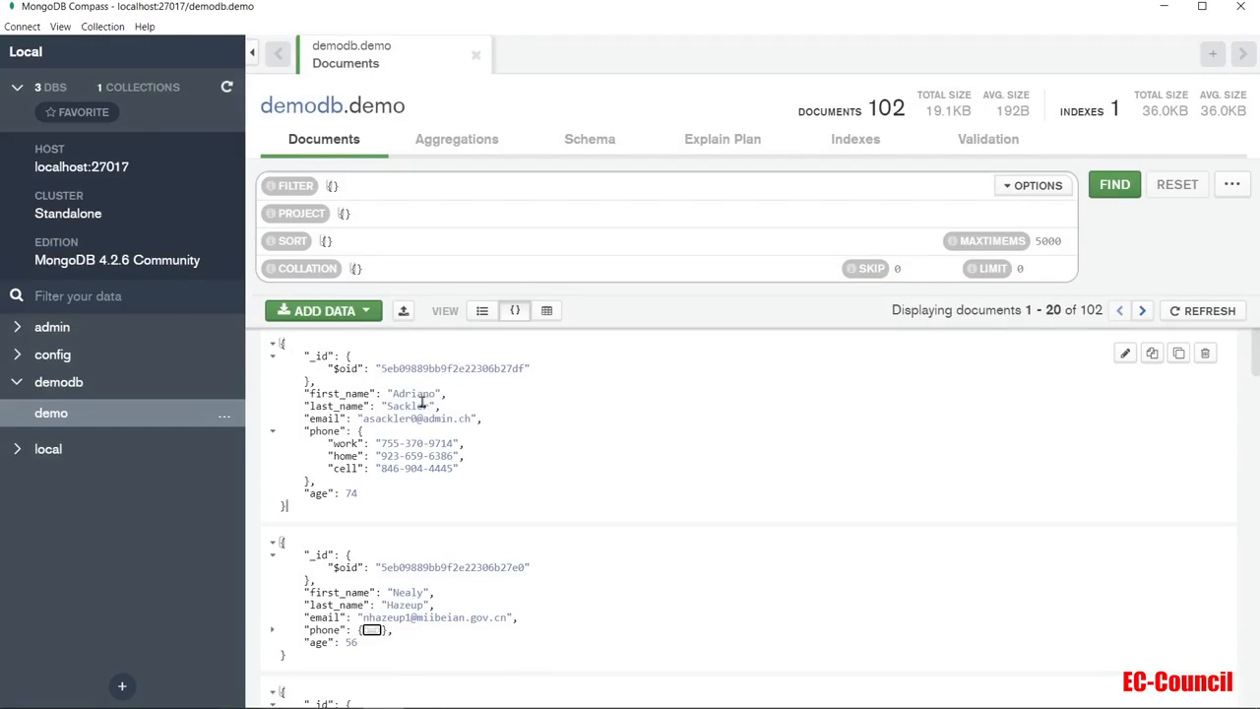
Step: Set the query's skip value to 100 and run the query
left_click(914, 273)
left_click(1020, 271)
left_click(894, 267)
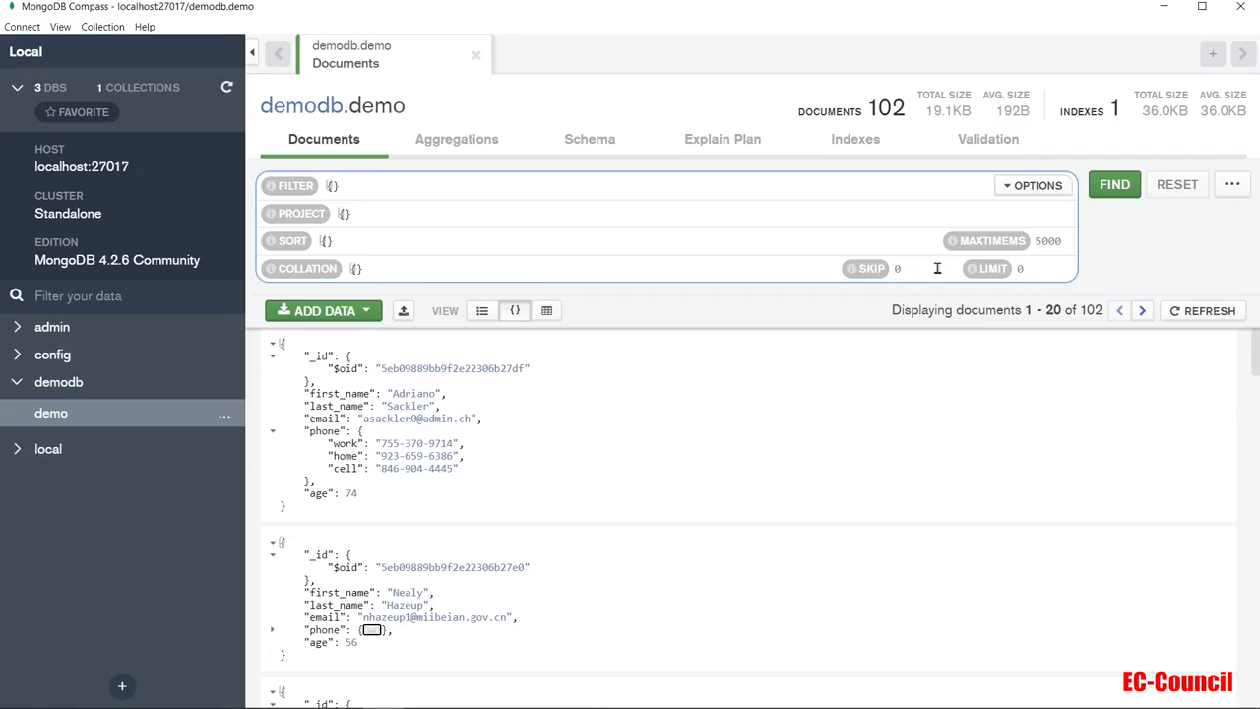
type("100")
left_click(1111, 186)
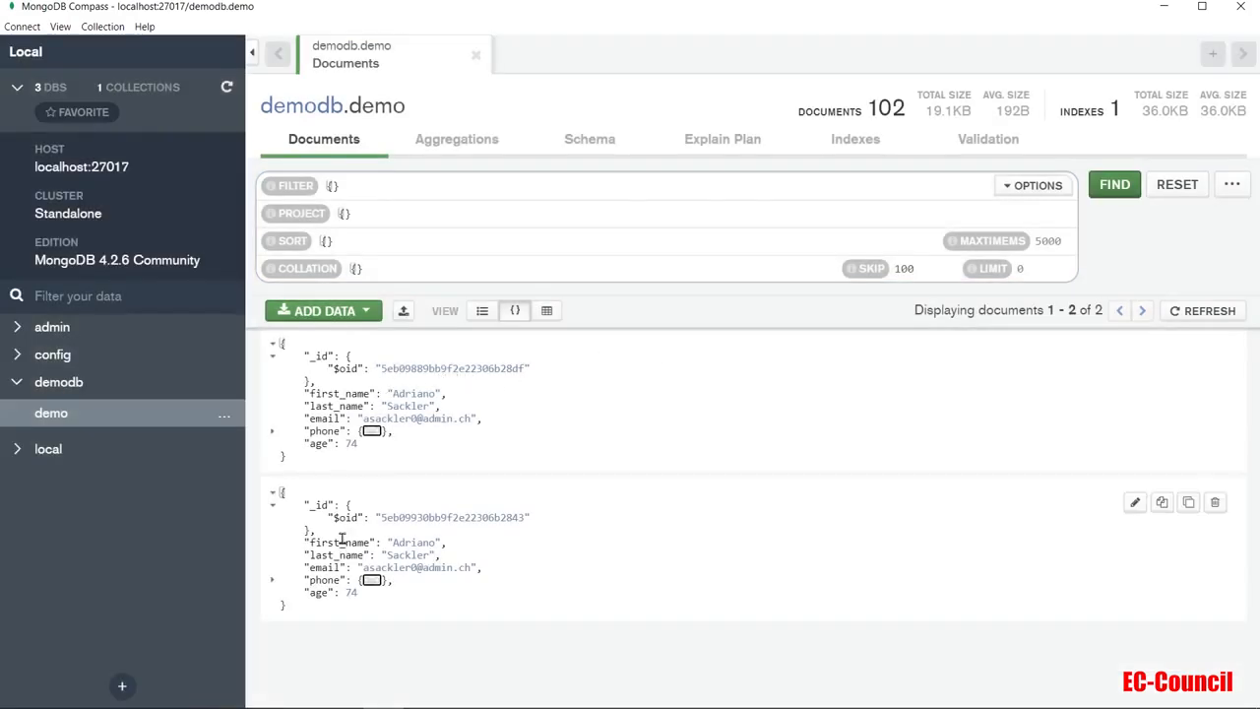
Step: Delete both duplicate documents returned by the skip query and confirm each deletion
left_click(1214, 354)
left_click(1205, 487)
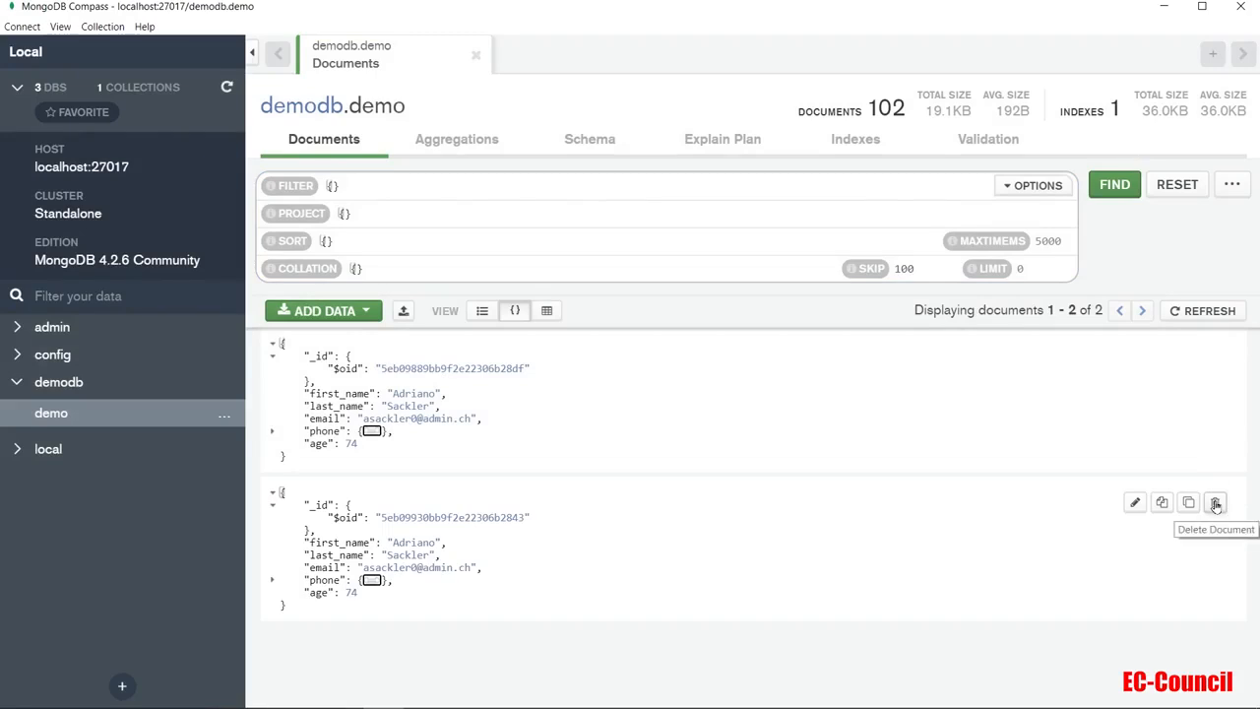
left_click(1214, 502)
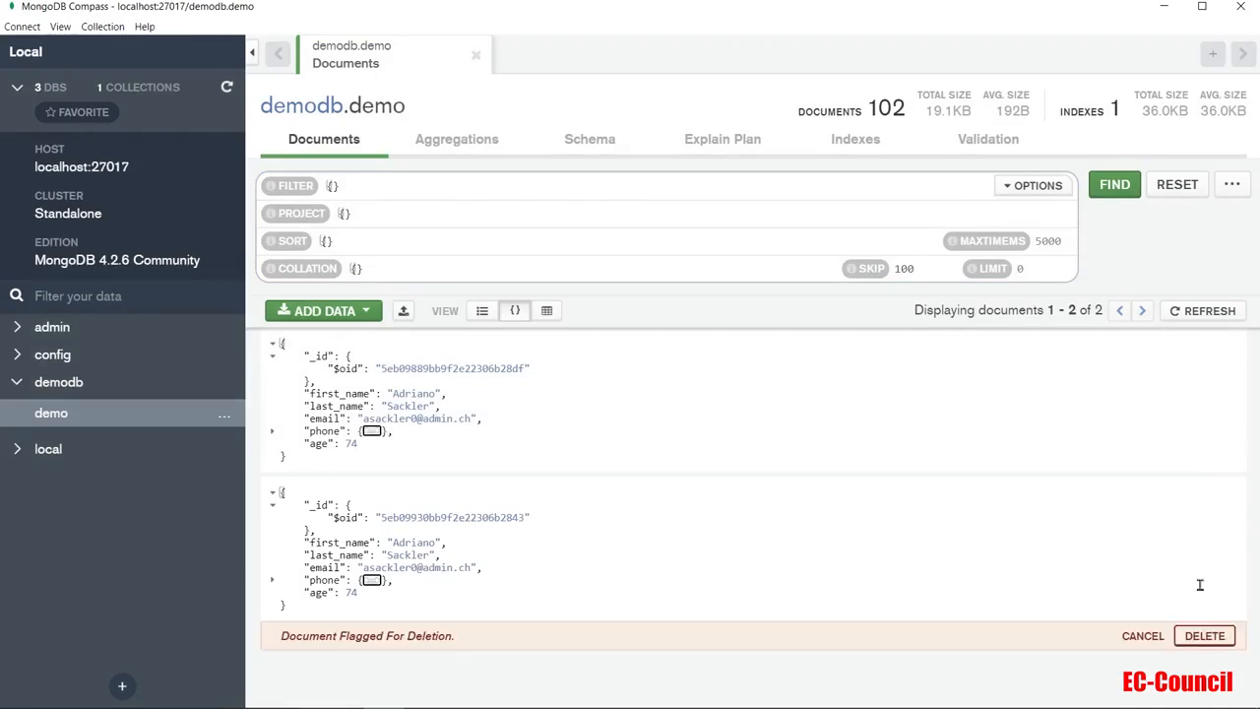
left_click(1219, 635)
left_click(1215, 352)
left_click(1201, 488)
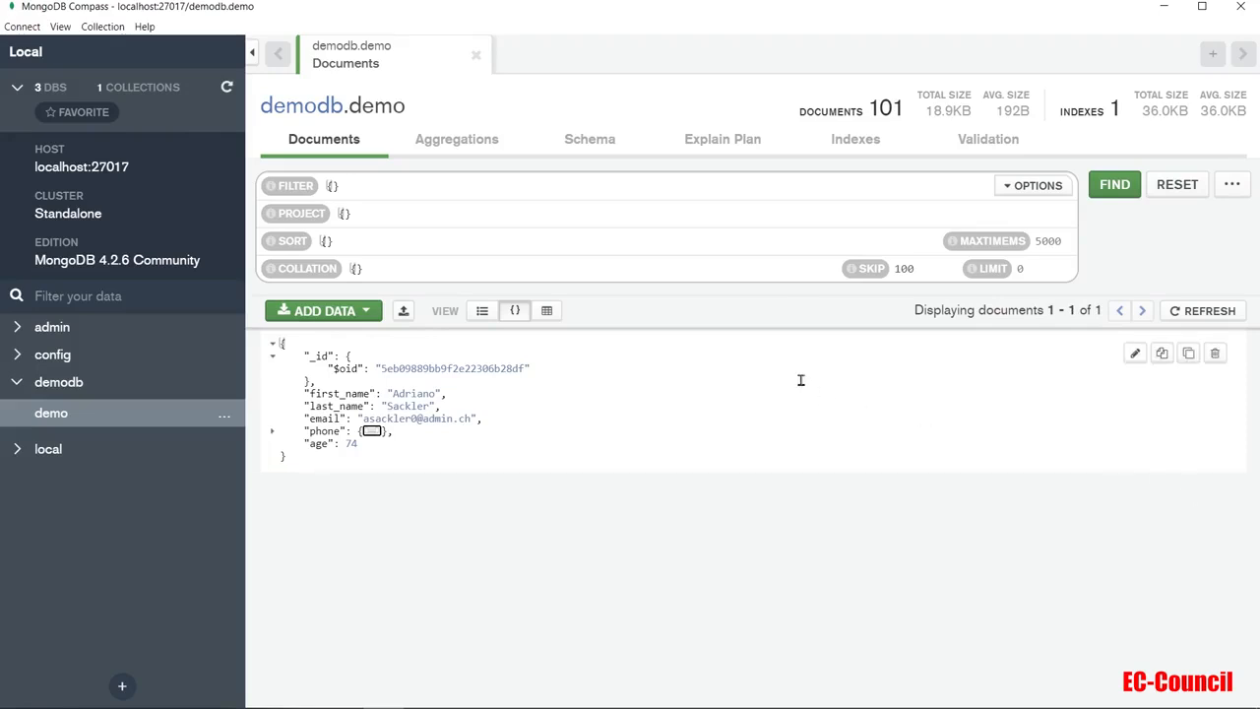
left_click(1215, 352)
left_click(1203, 488)
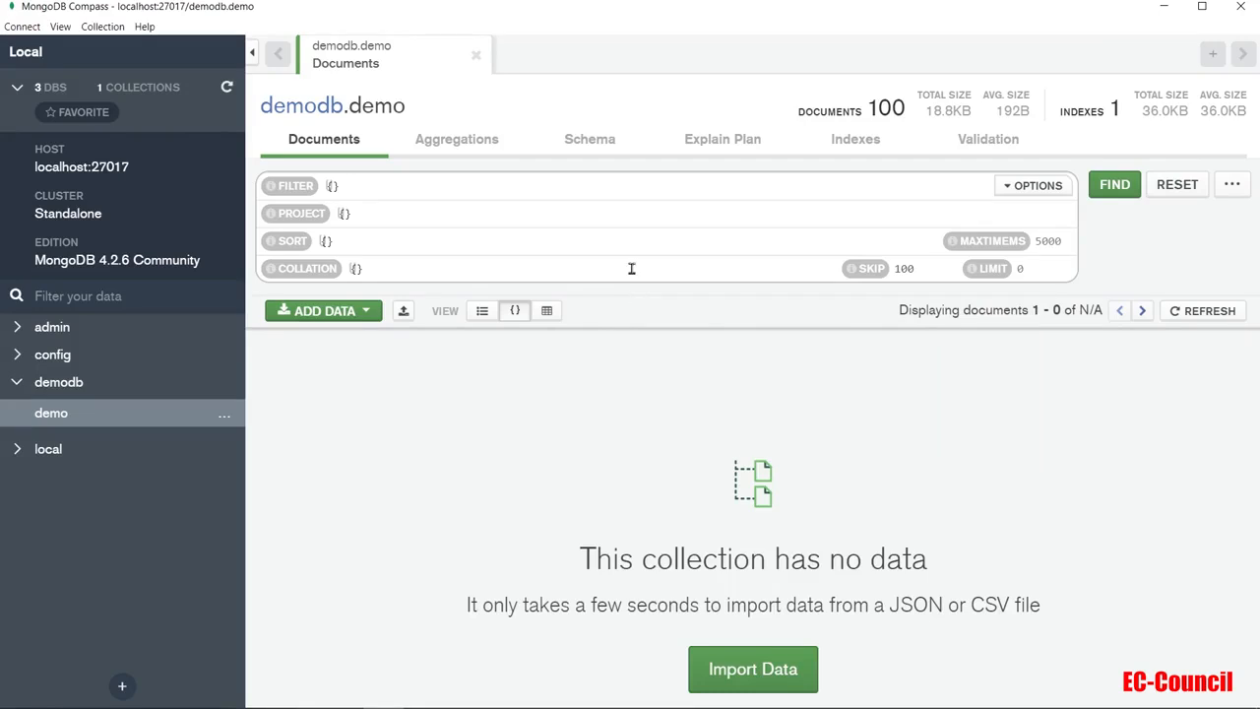
Step: Reset the query's skip value to 0 and rerun the query
left_click(939, 275)
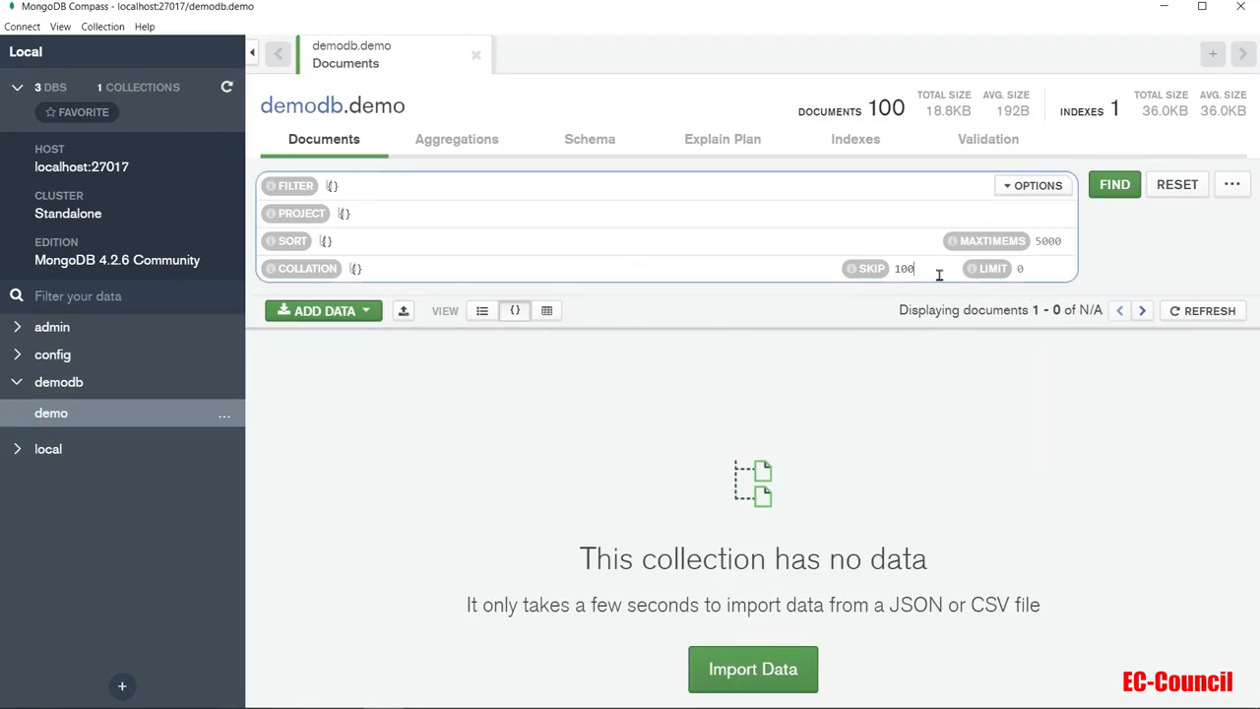
left_click(1102, 189)
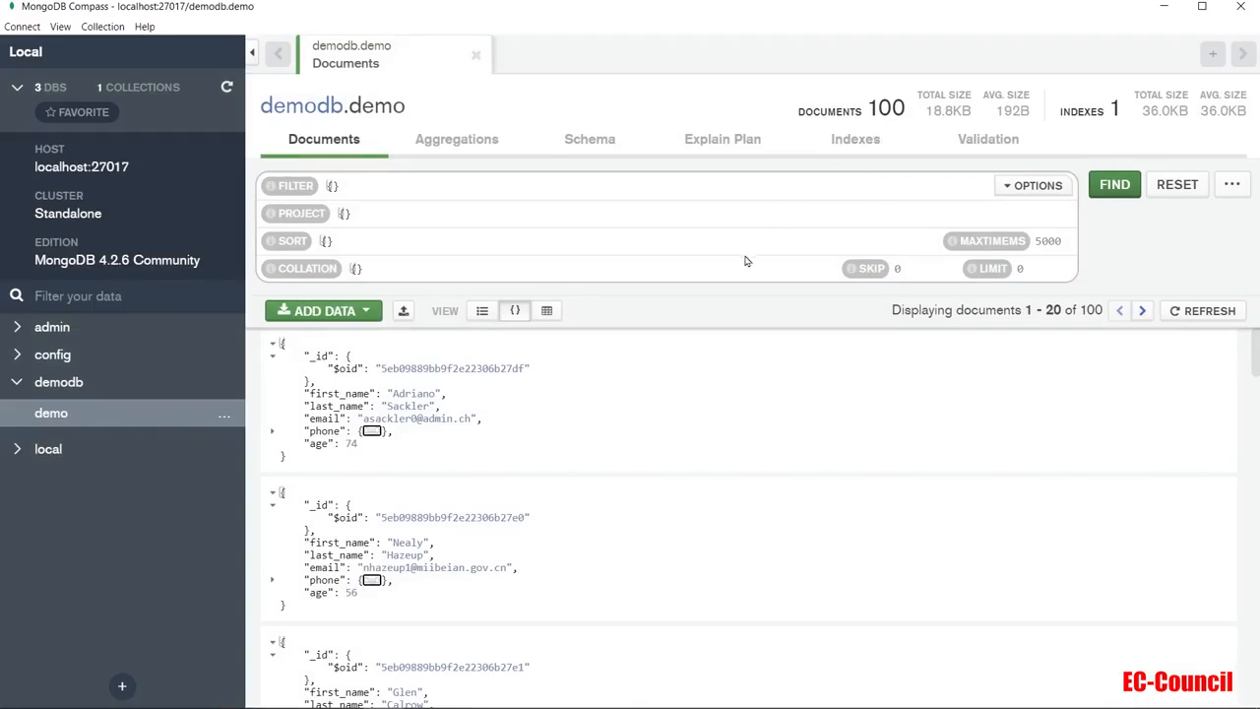
Step: Run the query with a limit of 1 document and reset the limit value to 0
left_click(1029, 270)
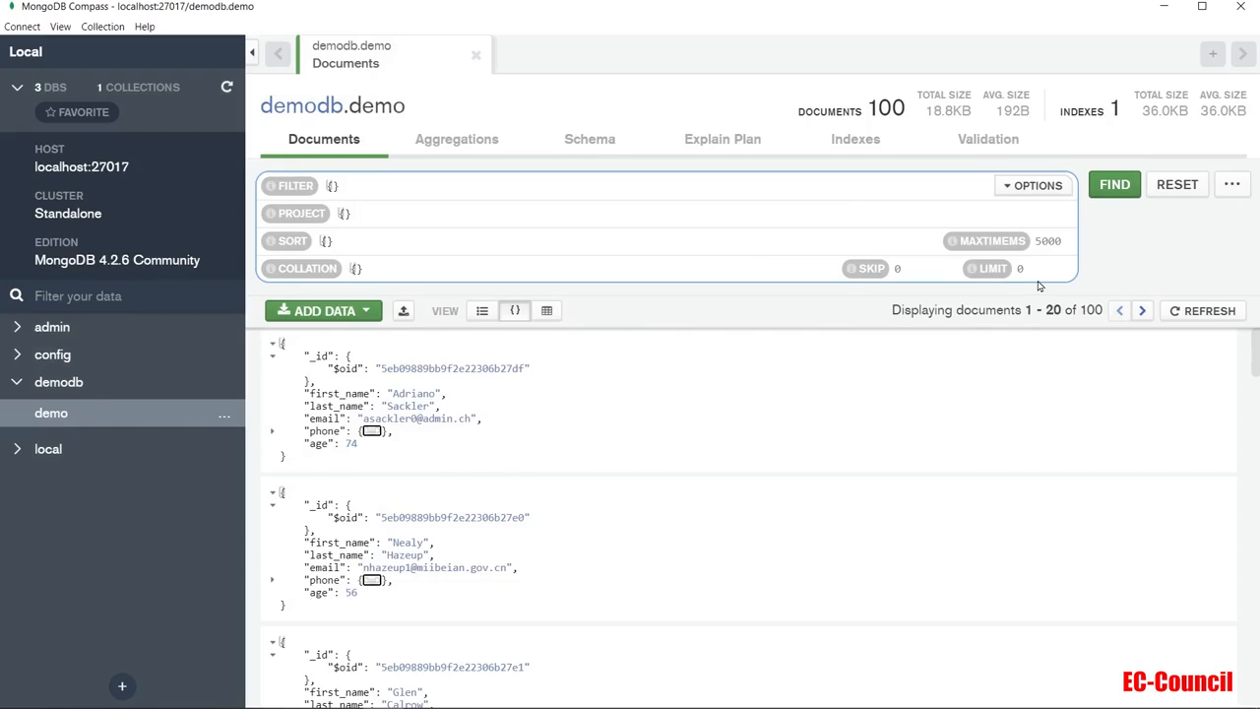
type("1")
key("Return")
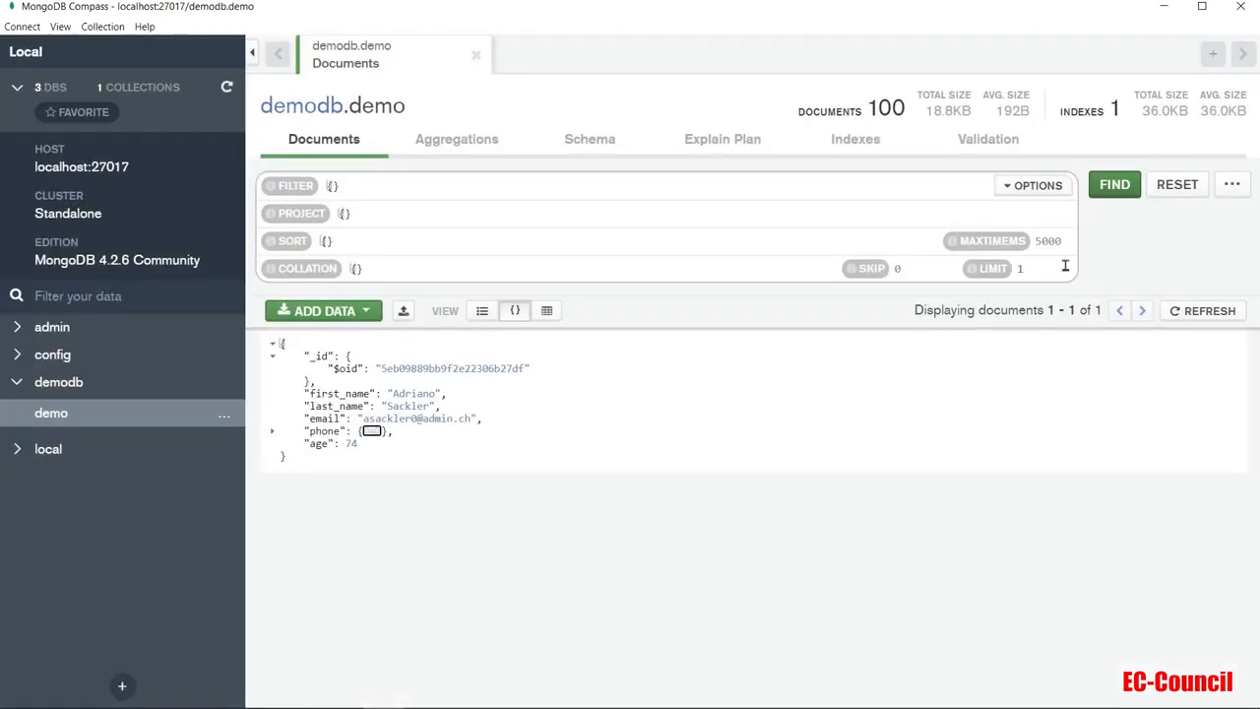
key("BackSpace")
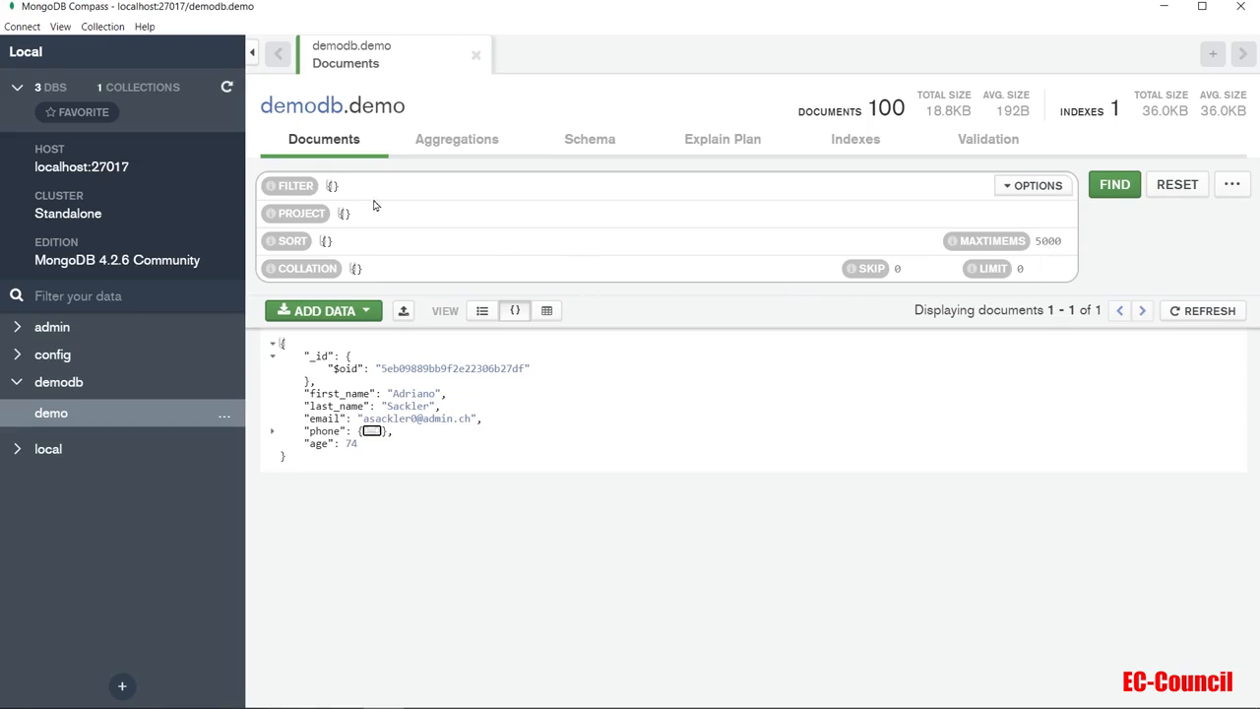
Step: Write the SQL example SELECT * FROM Table WEHRE id=1 after the empty braces in the filter
left_click(330, 185)
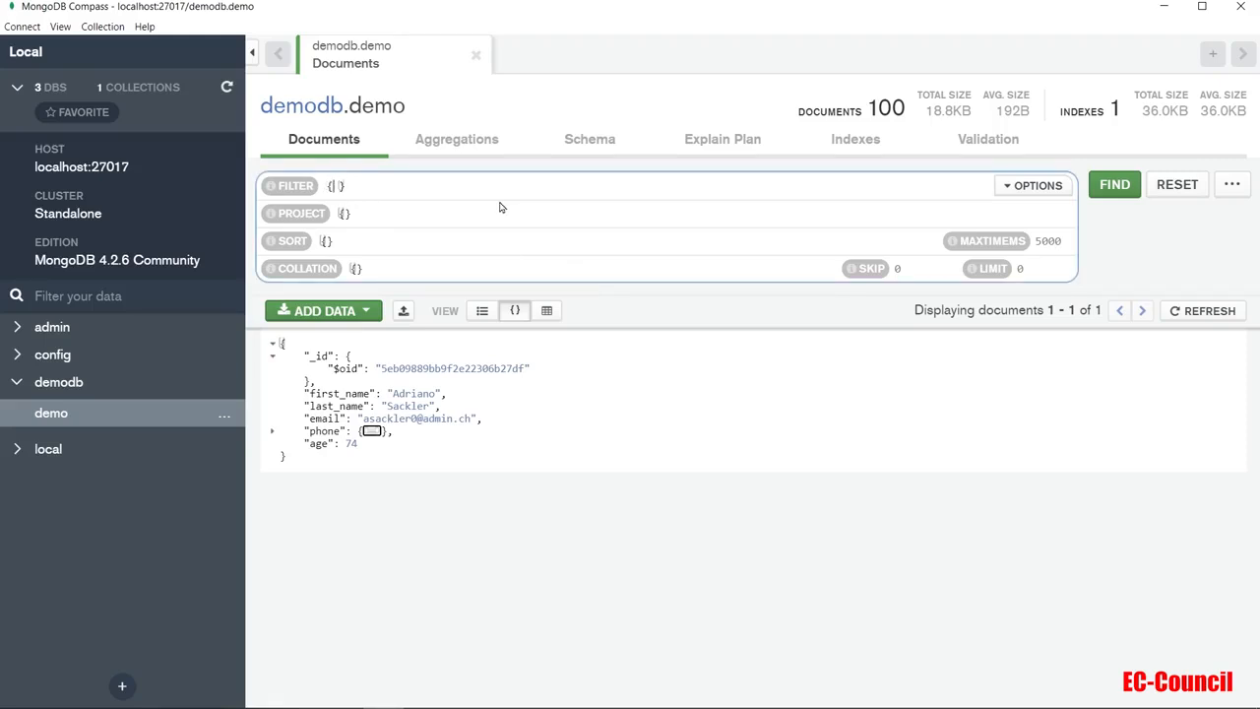
left_click(418, 189)
type("ELECT")
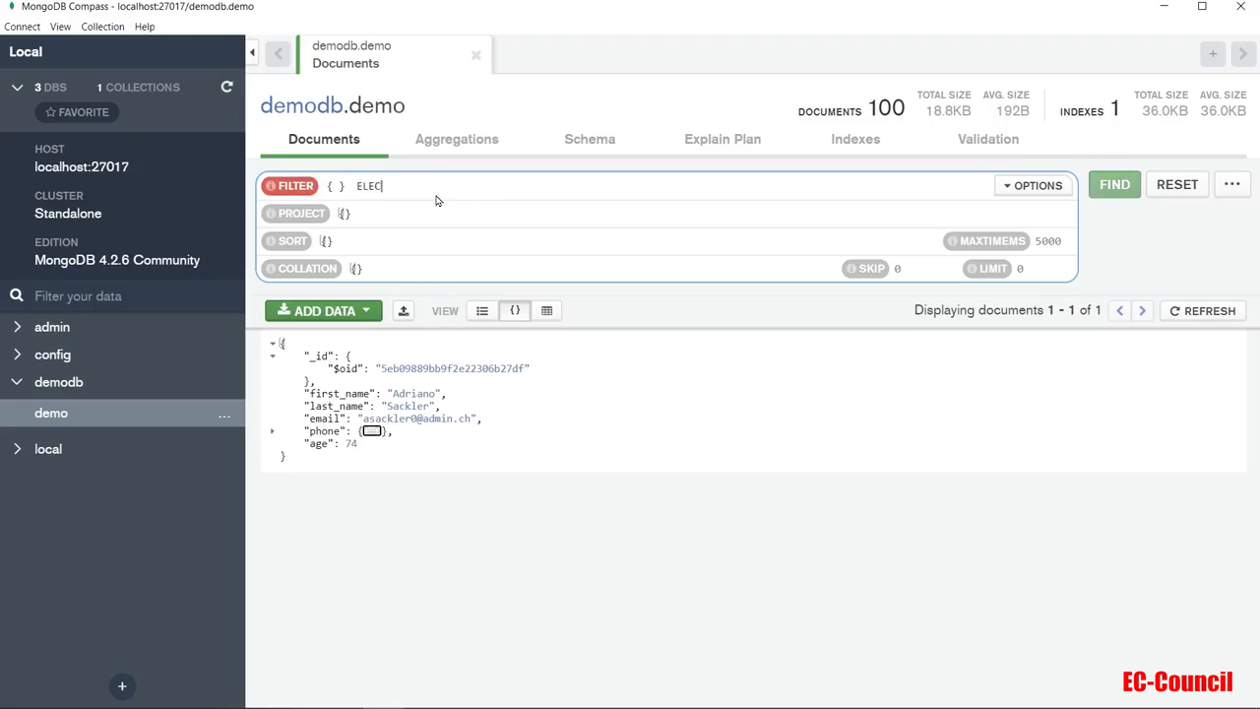
key("BackSpace")
key("BackSpace")
key("BackSpace")
key("BackSpace")
key("BackSpace")
key("BackSpace")
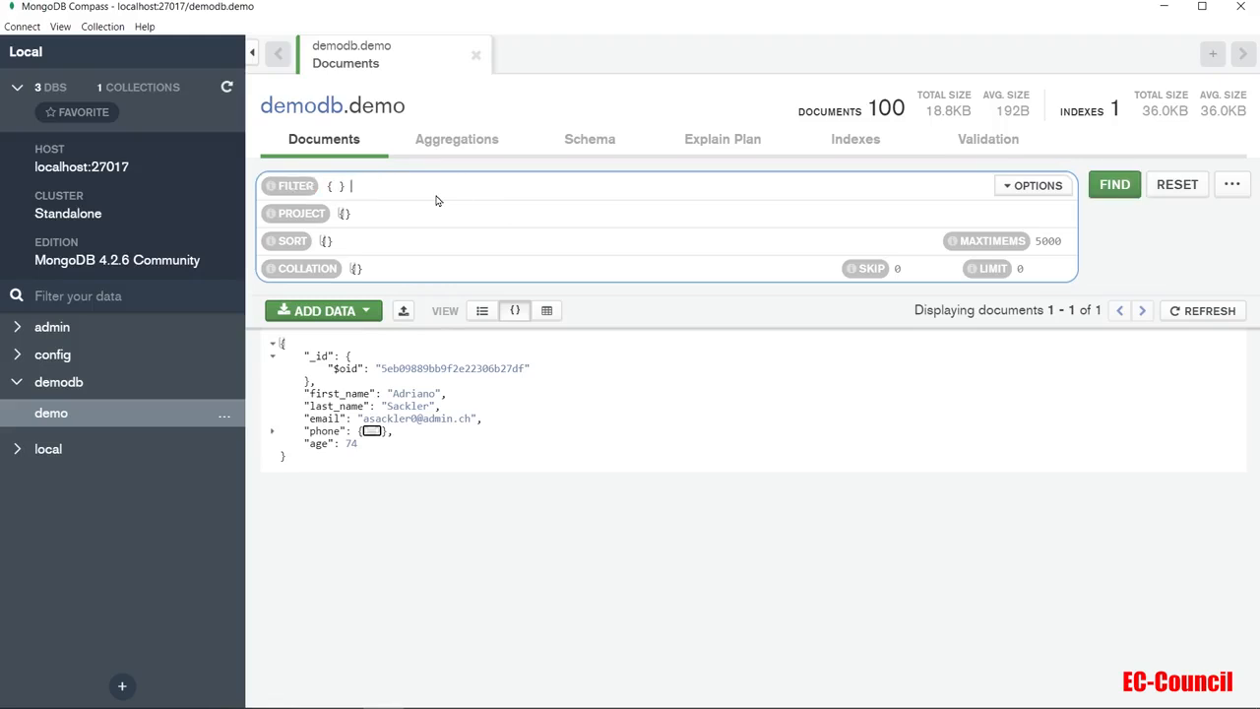
type("SELECT")
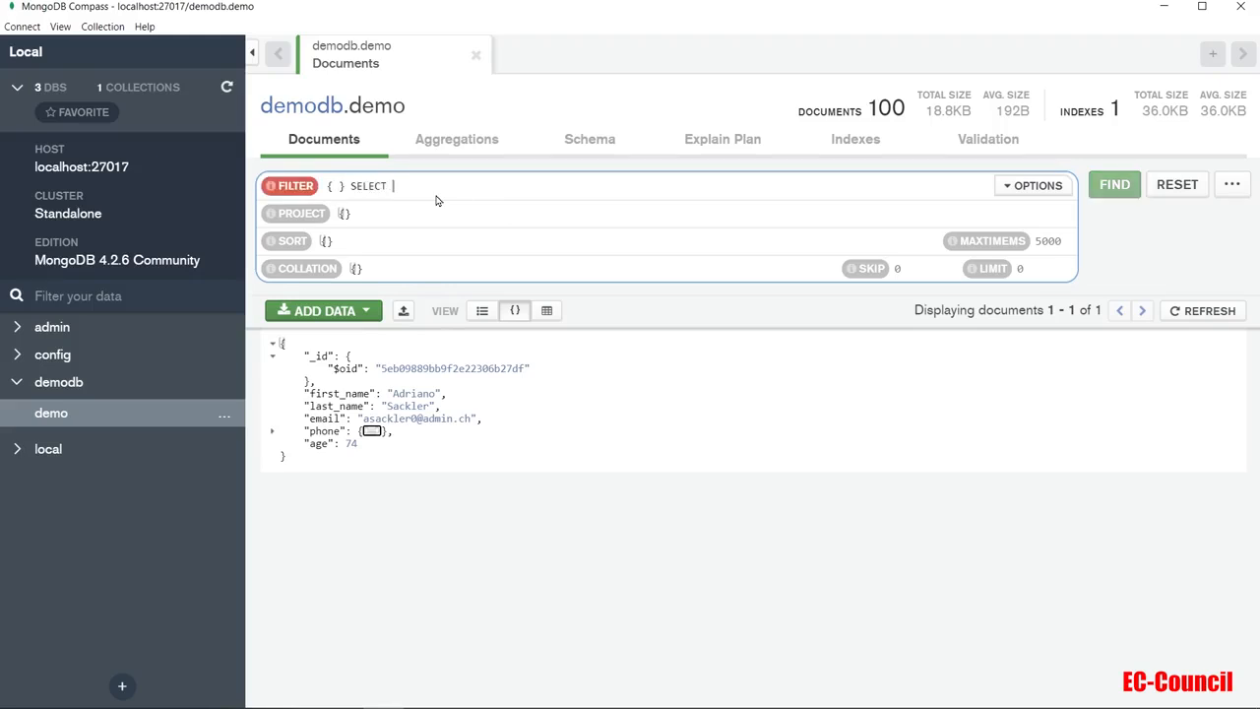
type(" * FROM Table WEHRE id=1")
Step: Highlight parts of the SQL example in the filter and replace its asterisk with age,name,
double_click(369, 187)
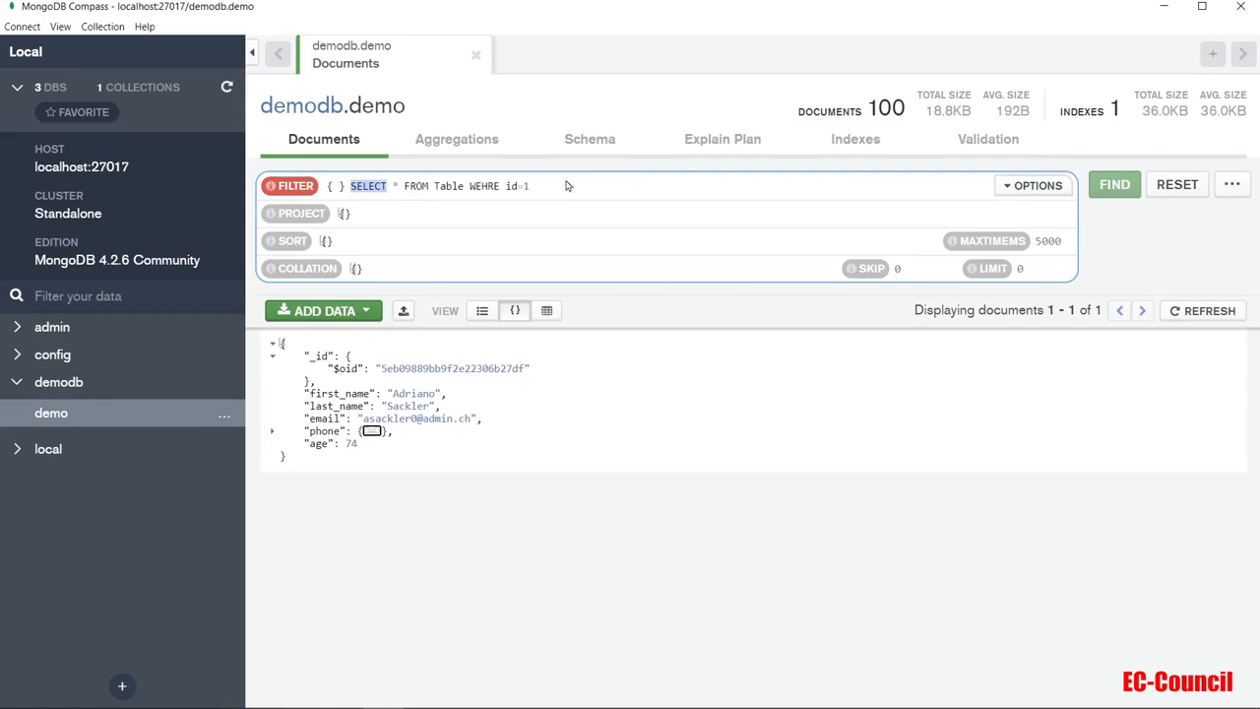
left_click_drag(470, 187, 532, 186)
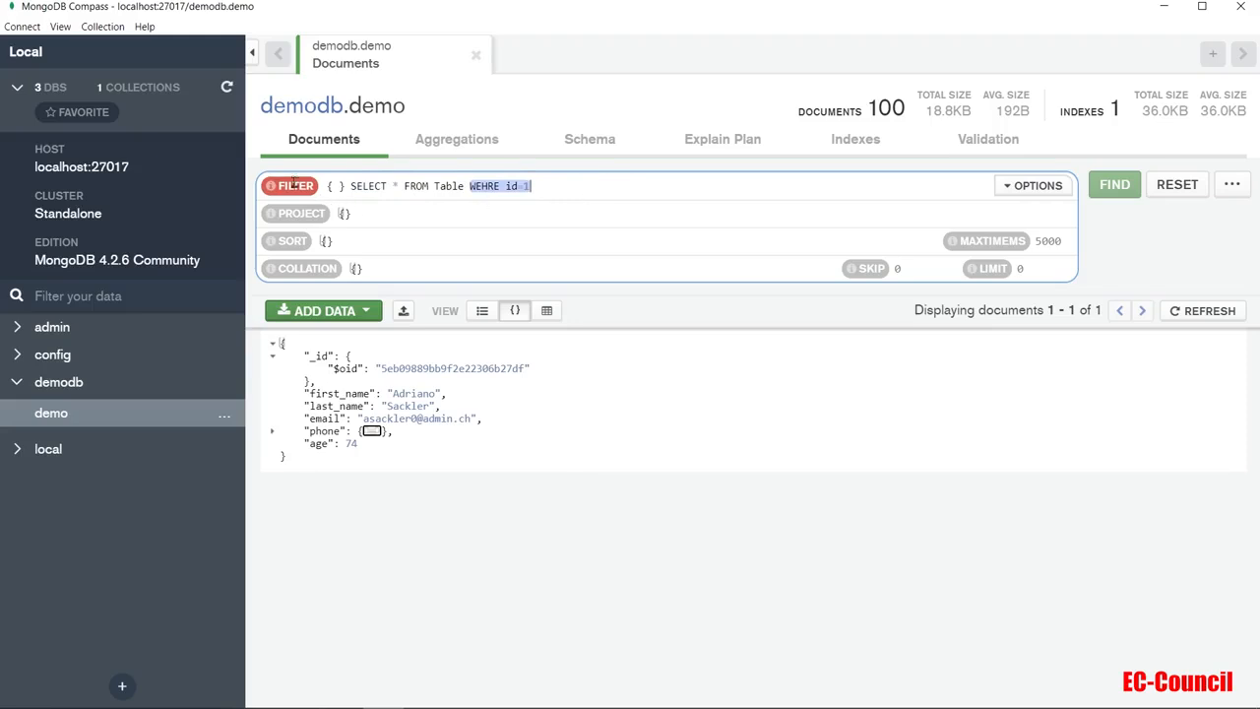
double_click(396, 186)
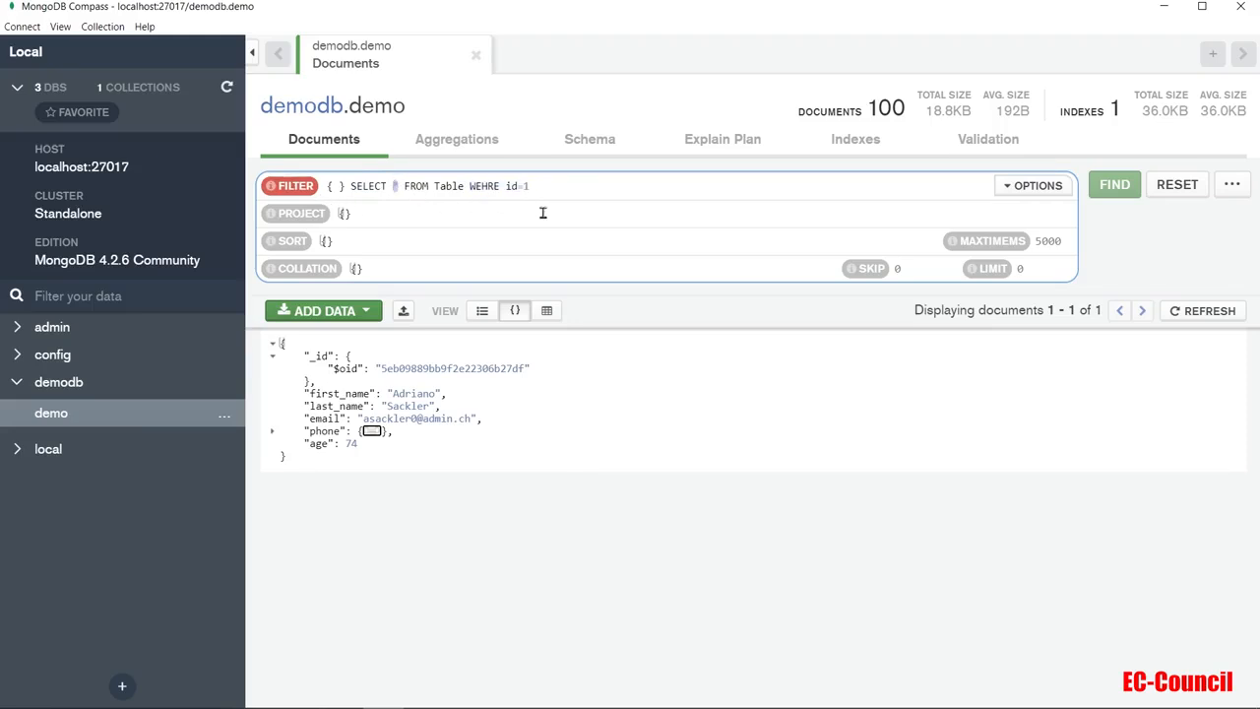
type("age,name,")
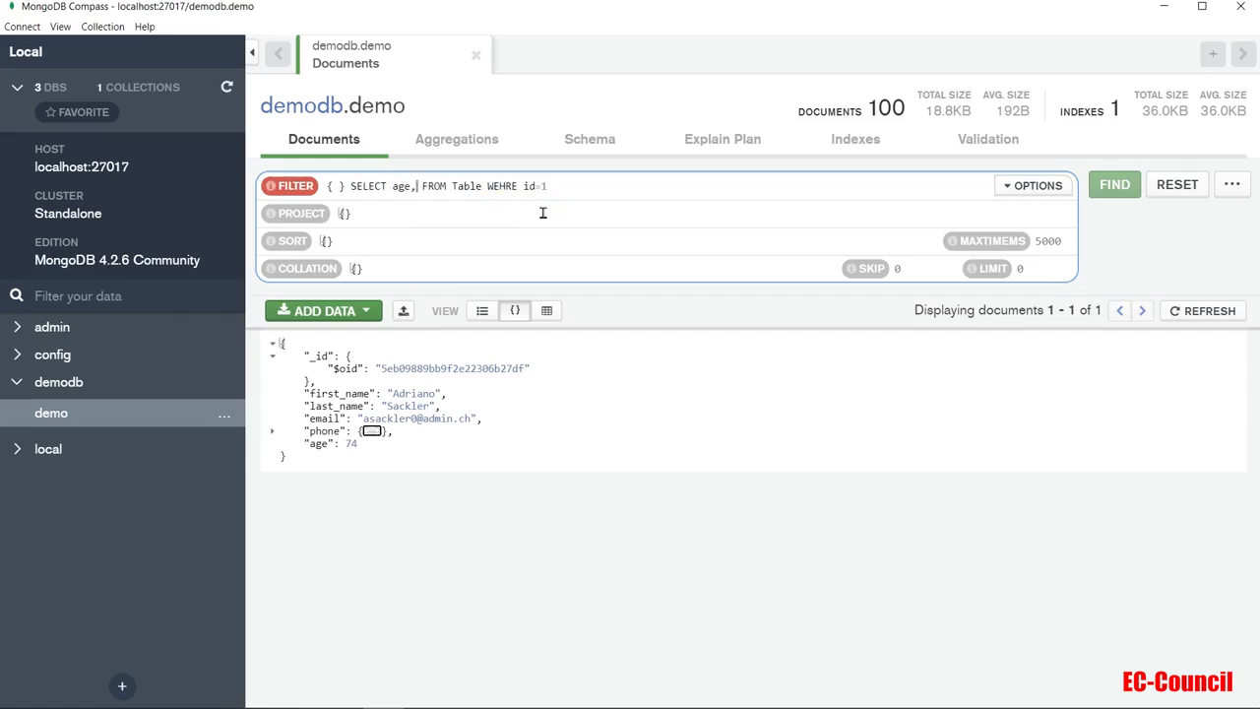
left_click(393, 187, "shift")
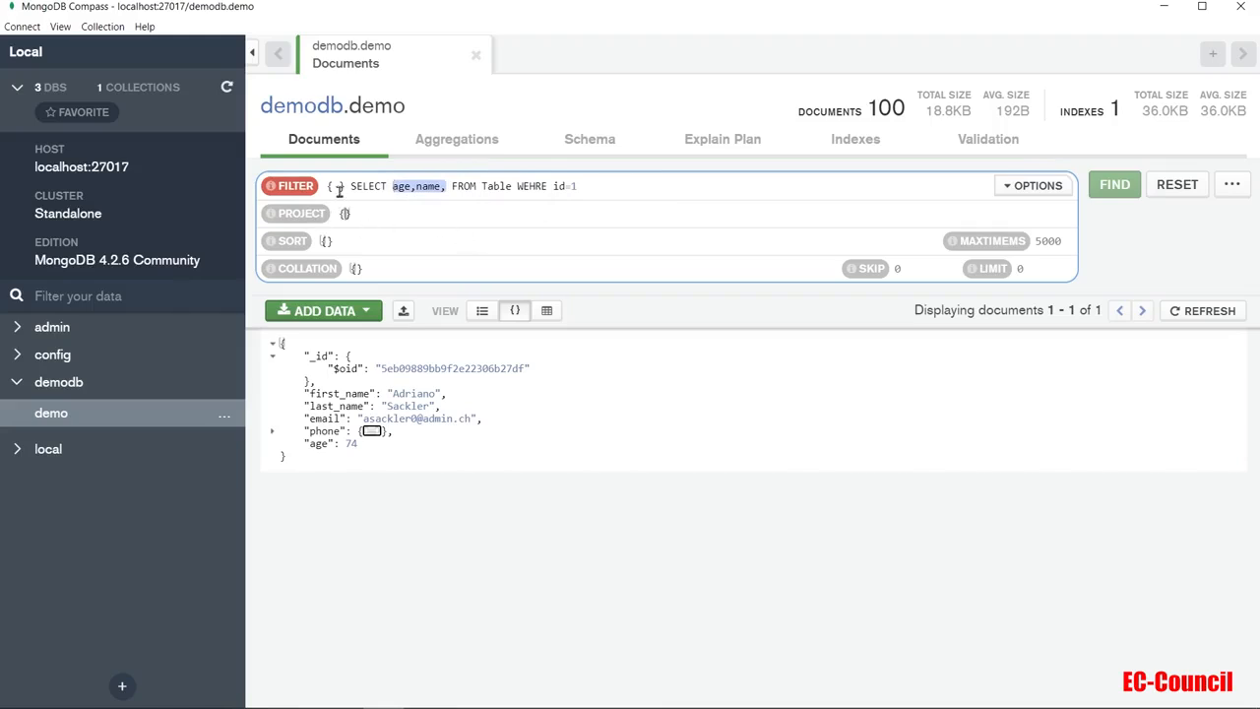
Step: Extend the SQL example with ORDER BY id ASC at its end and TOP 10 before the column names
left_click(613, 186)
type("ORDER BY ")
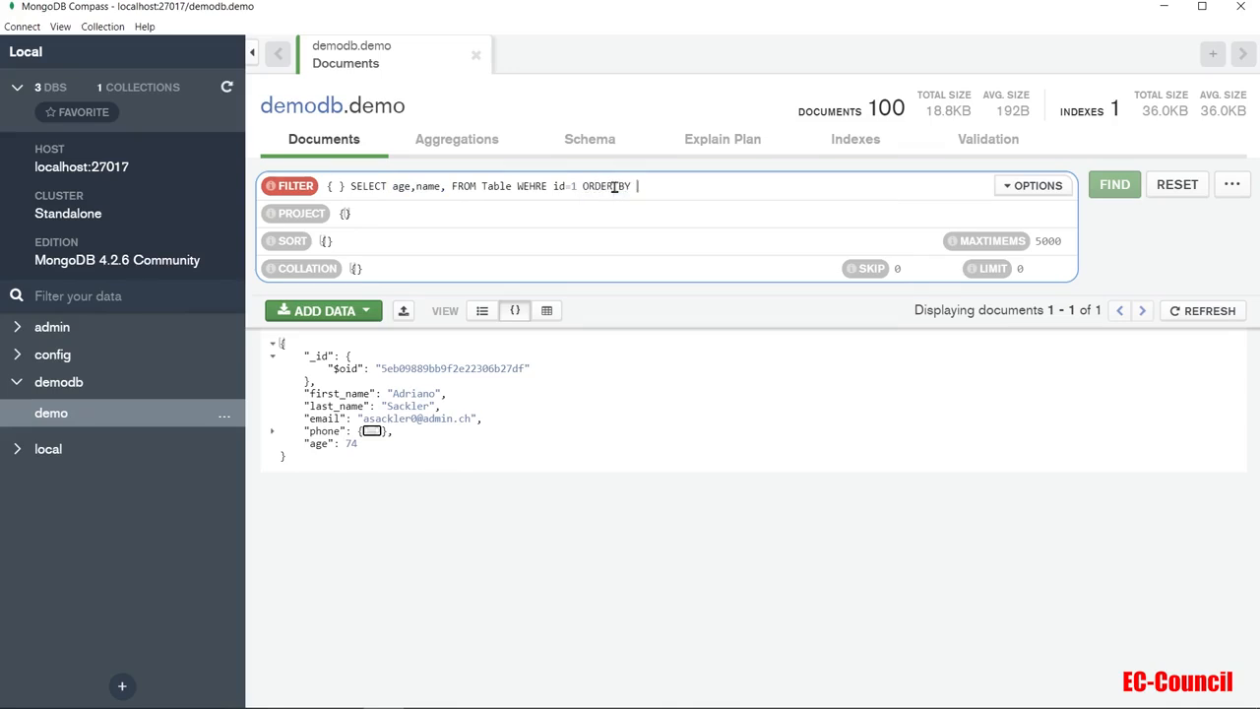
type("id ASC")
left_click(394, 187)
type("T")
key("BackSpace")
type("TOP 10")
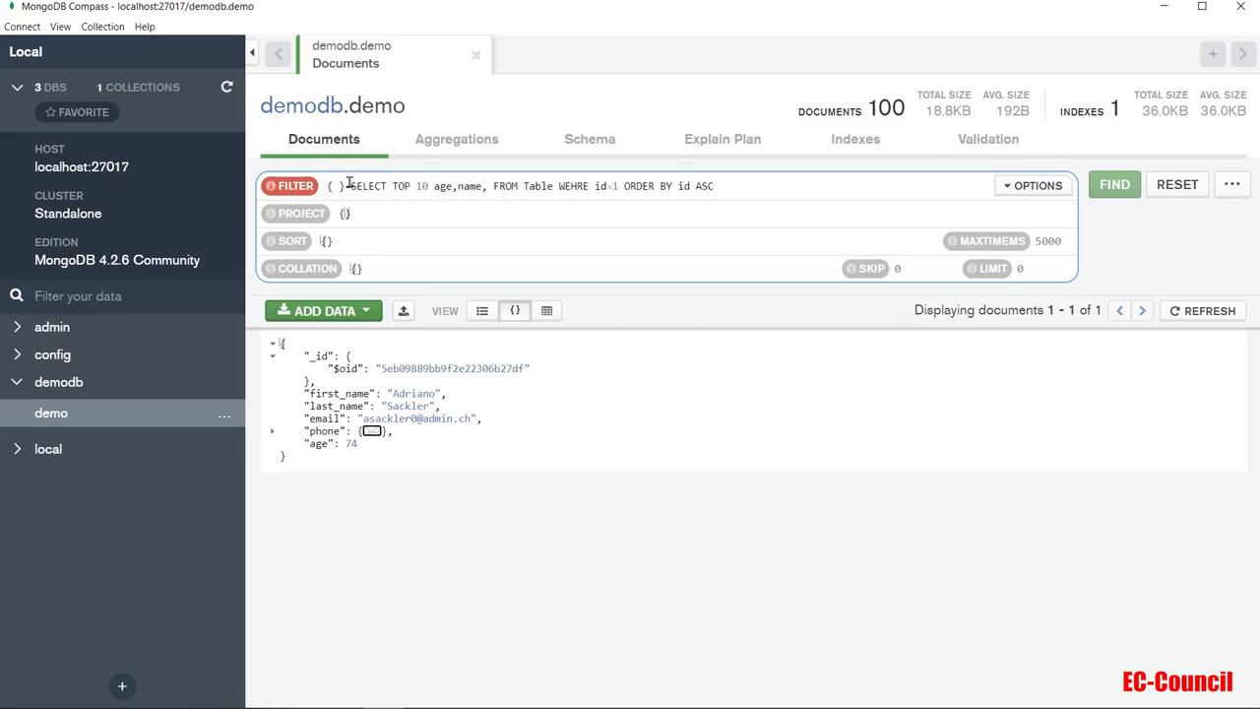
Step: Remove the whole SQL example from the filter, keeping only the empty braces
left_click_drag(348, 186, 409, 186)
left_click_drag(580, 190, 745, 187)
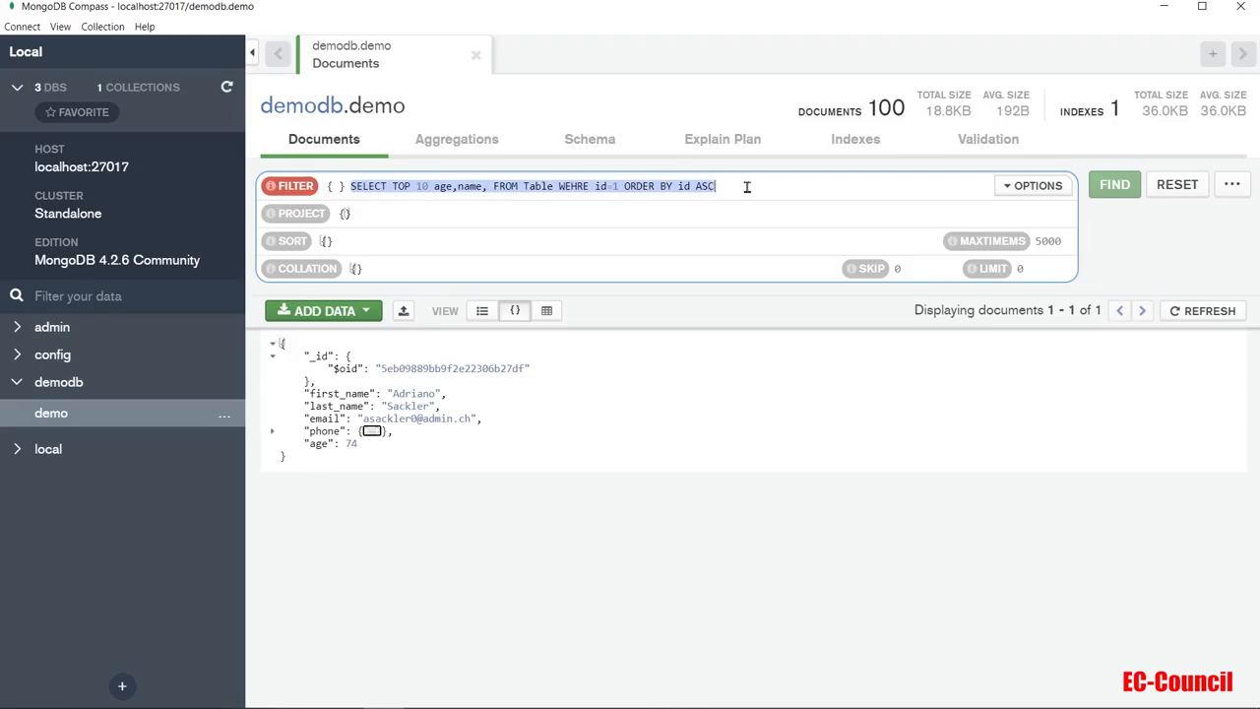
key("BackSpace")
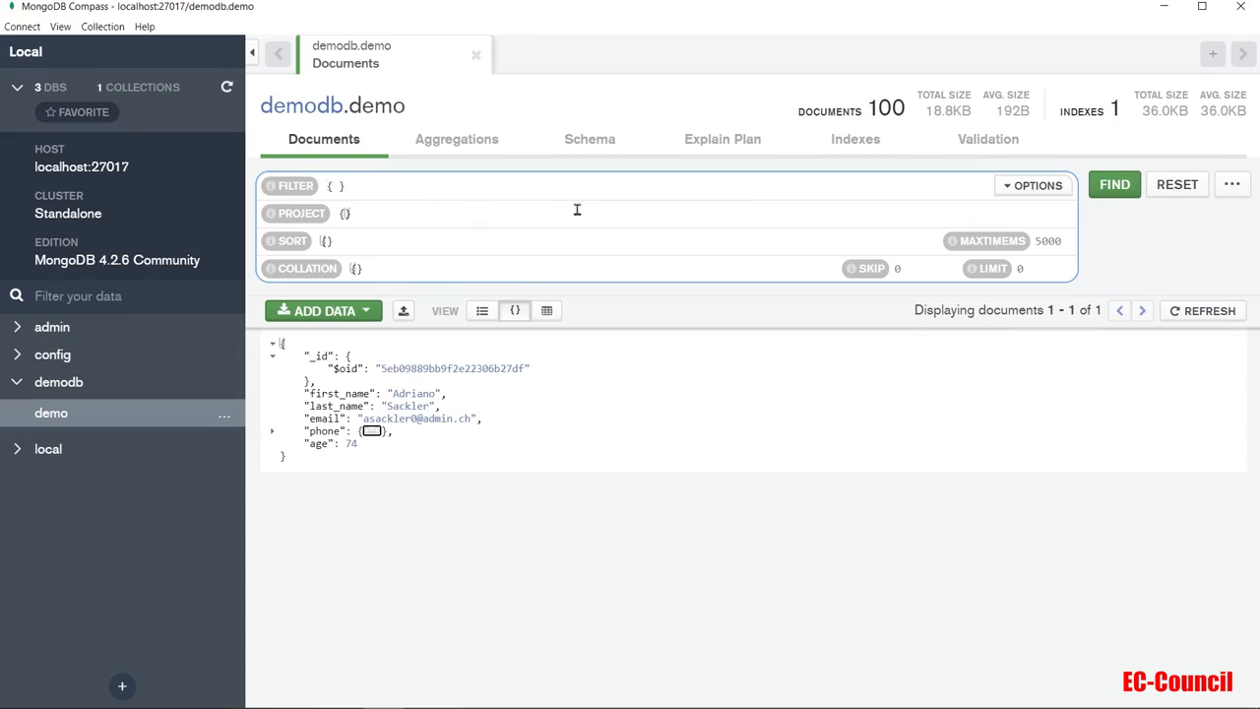
Step: Query the collection with the filter {age:30 } and check the age values of the returned documents
type("age:")
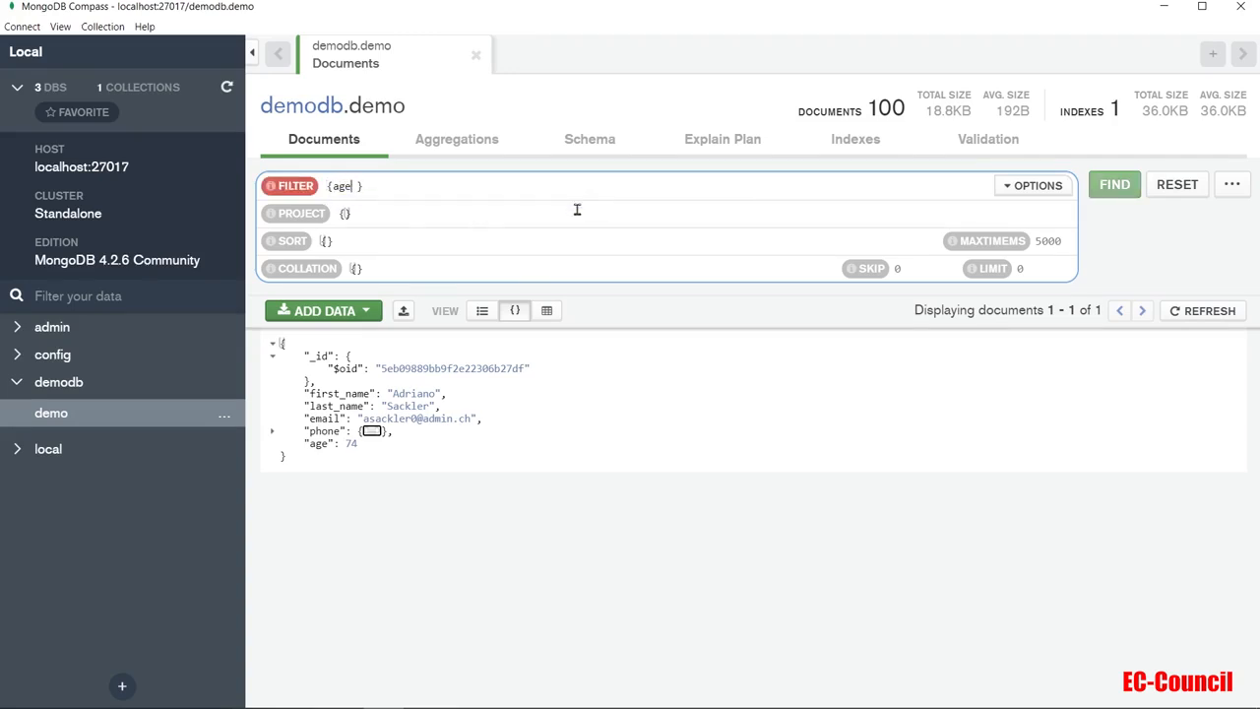
type("30")
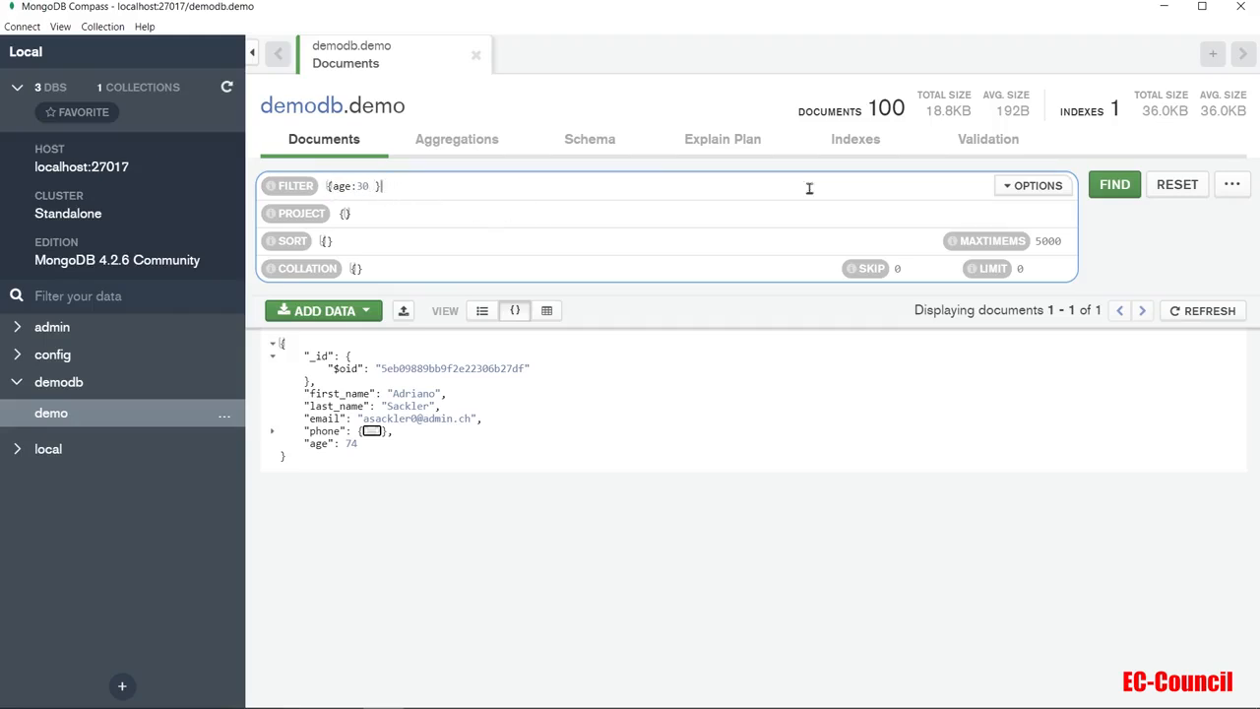
left_click(1113, 187)
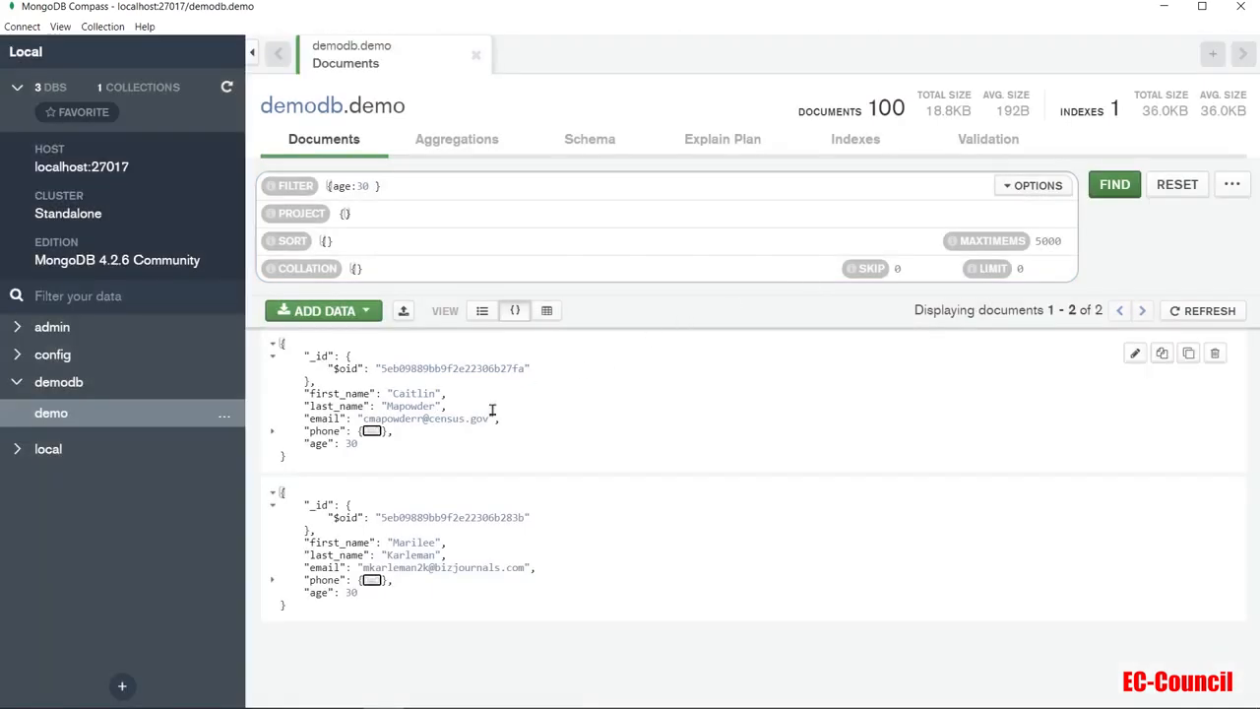
double_click(351, 444)
left_click(357, 595)
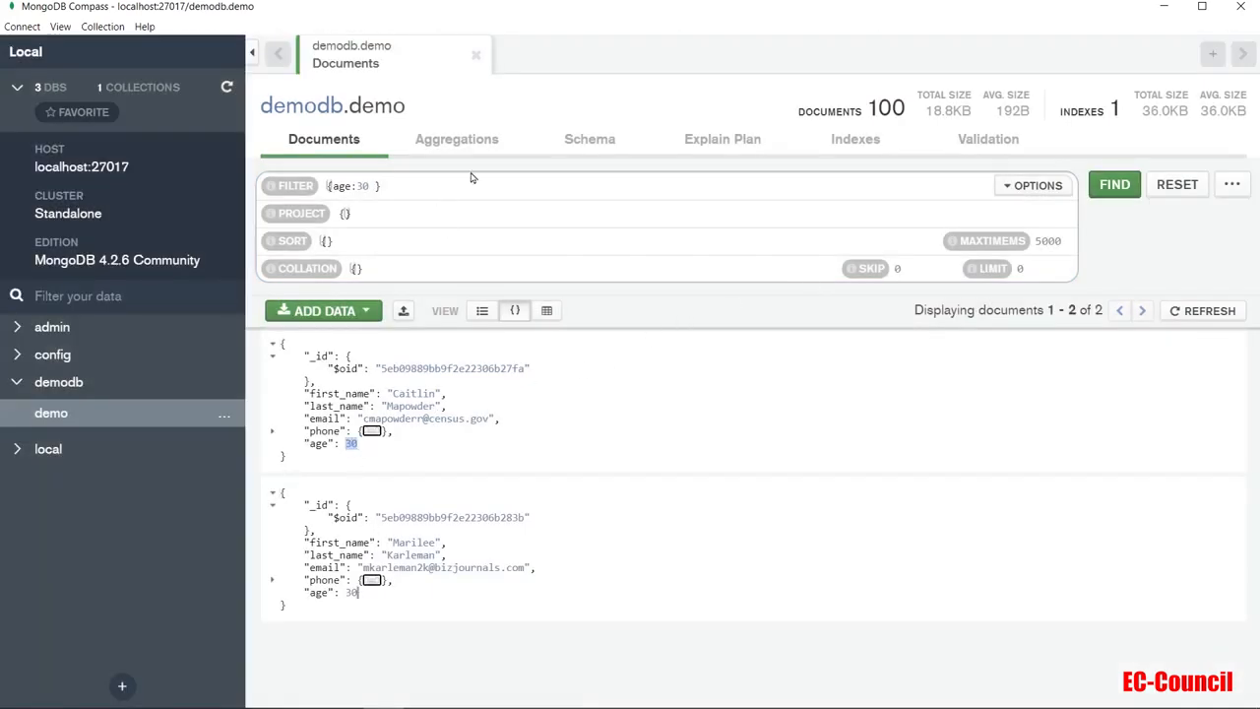
Step: Replace the age condition with a first_name condition matching the first listed person's quoted first name, and run the query
left_click(335, 186)
left_click_drag(335, 186, 368, 186)
key("BackSpace")
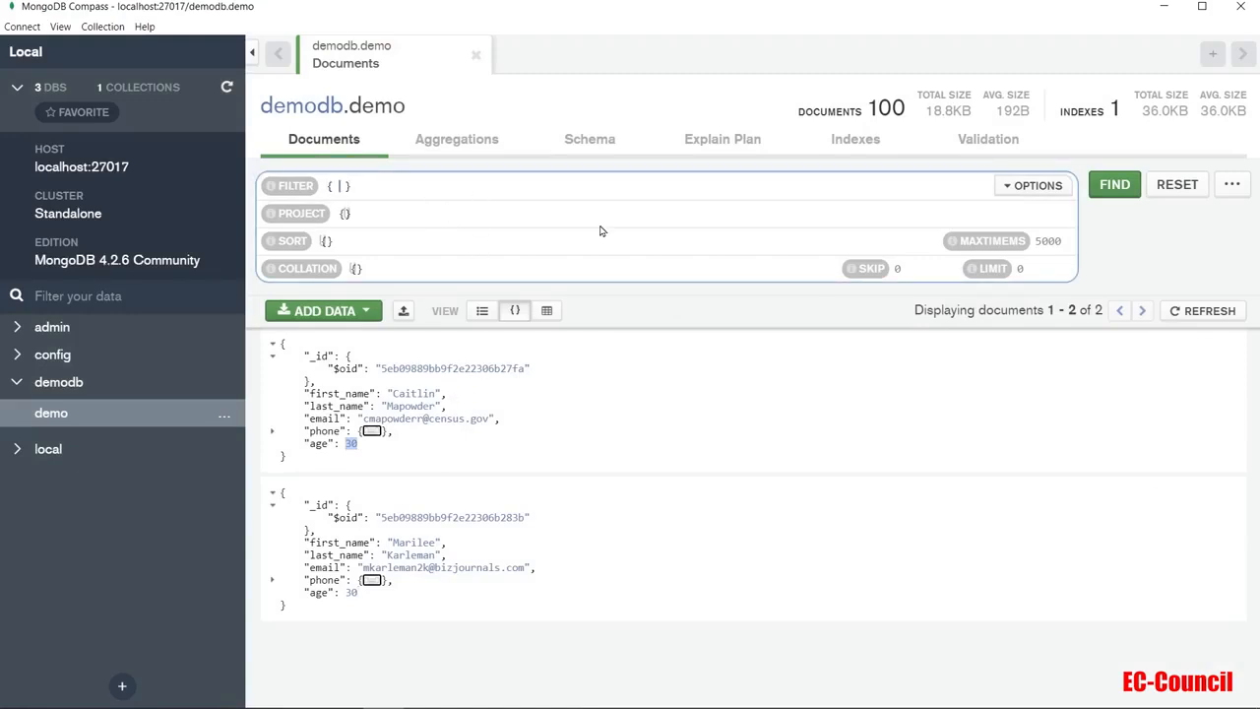
type("first_name")
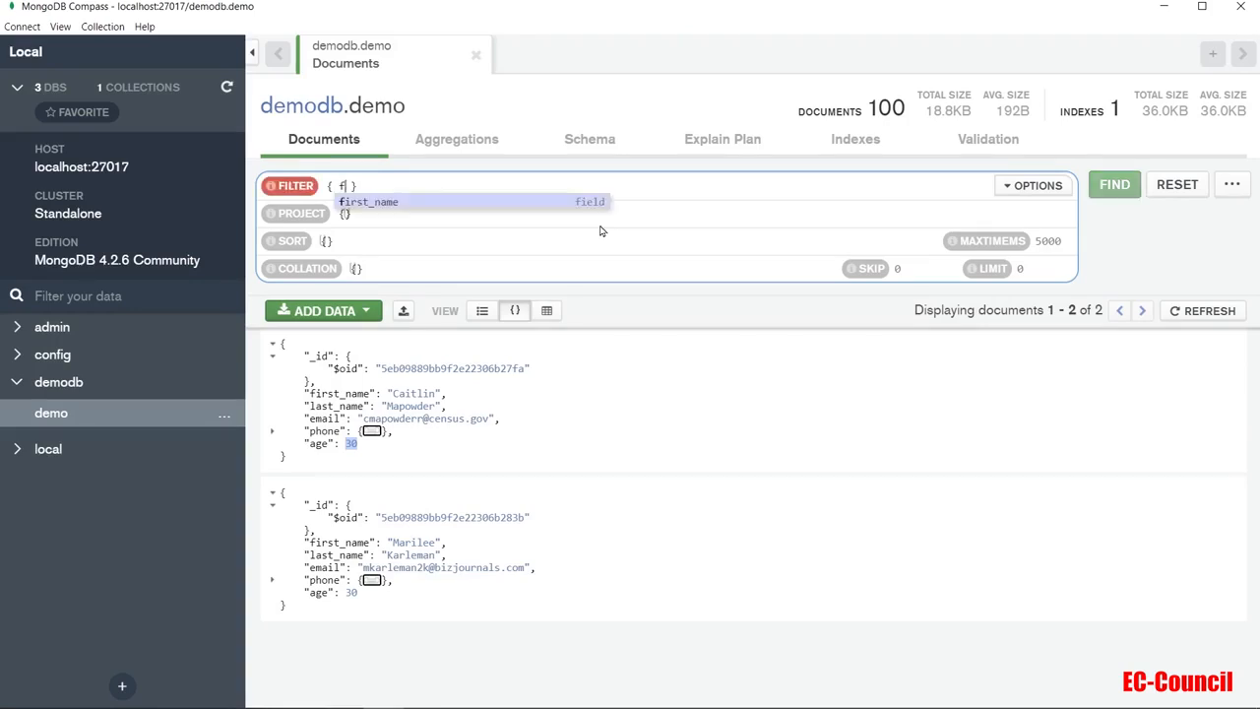
type(": ")
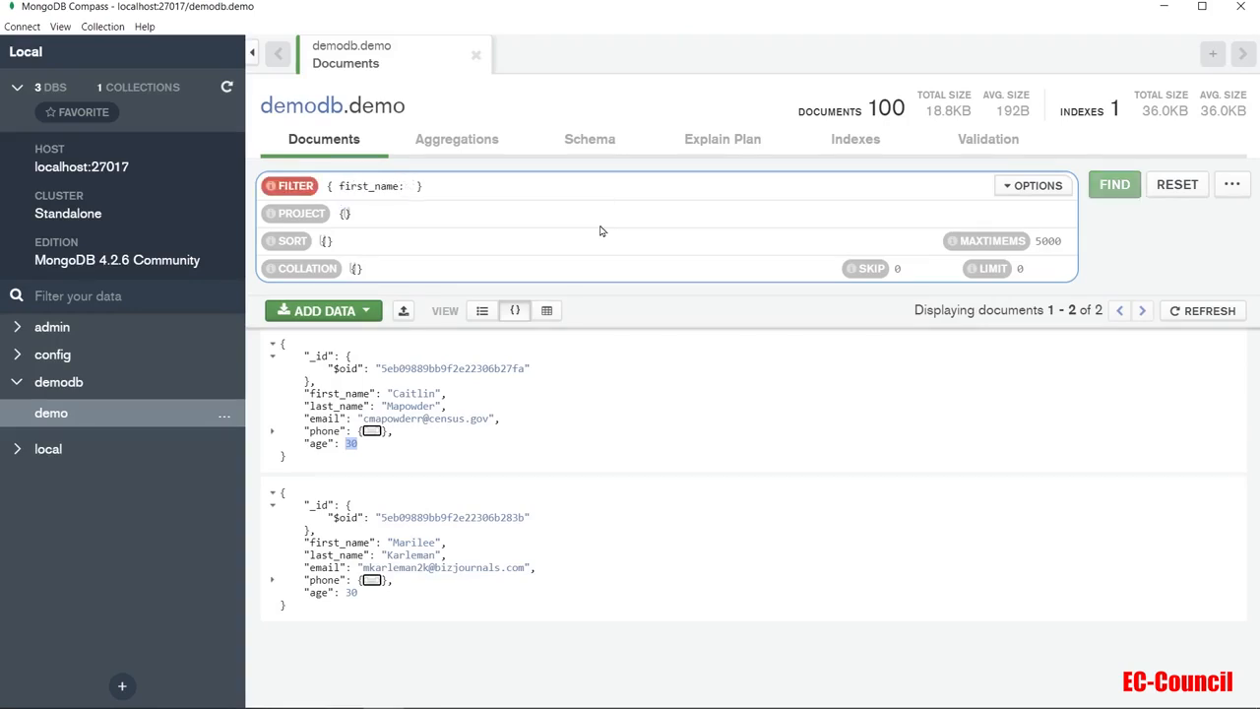
type("'Caitlin")
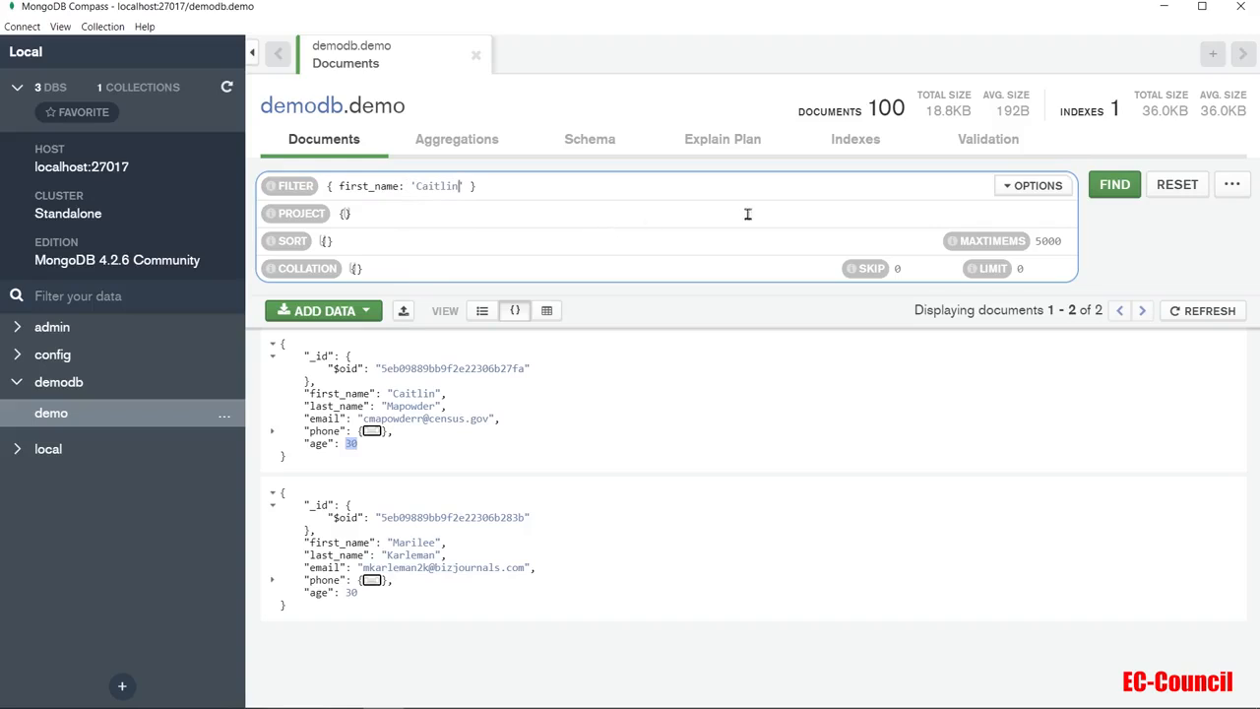
left_click(1114, 189)
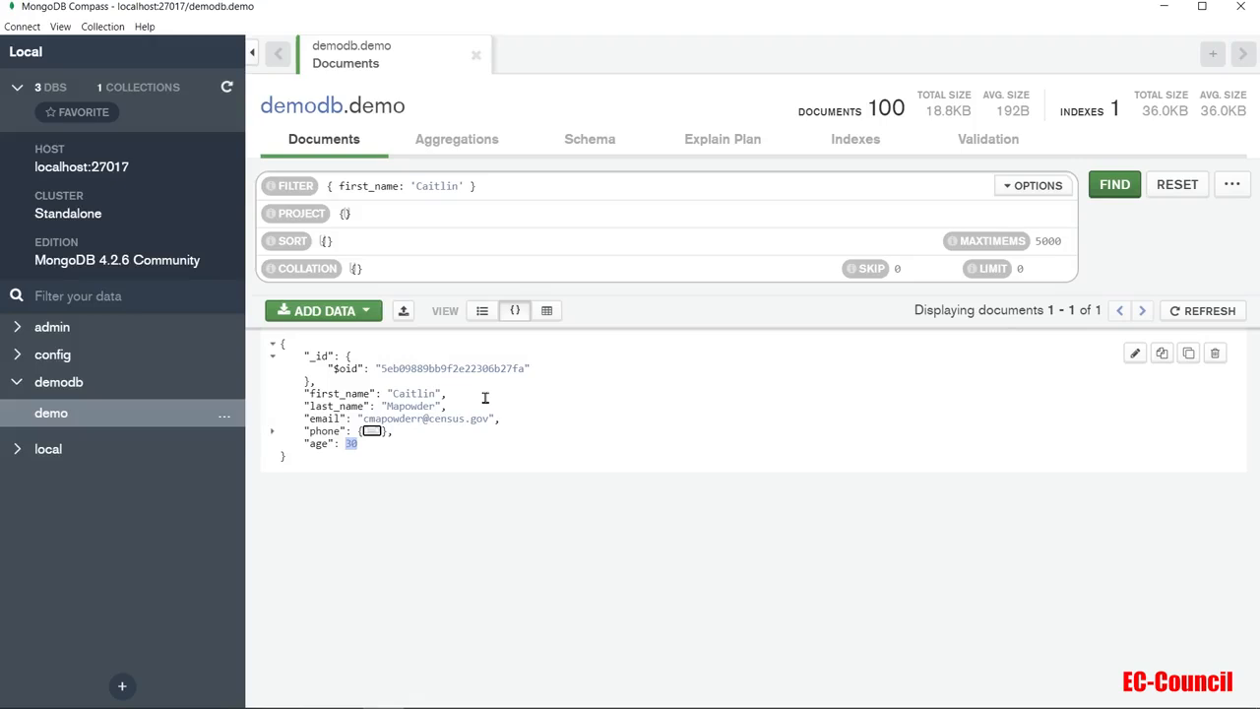
Step: Replace the quoted name in the first_name condition with the regular expression /^C/, run the query and browse the results
left_click(411, 186)
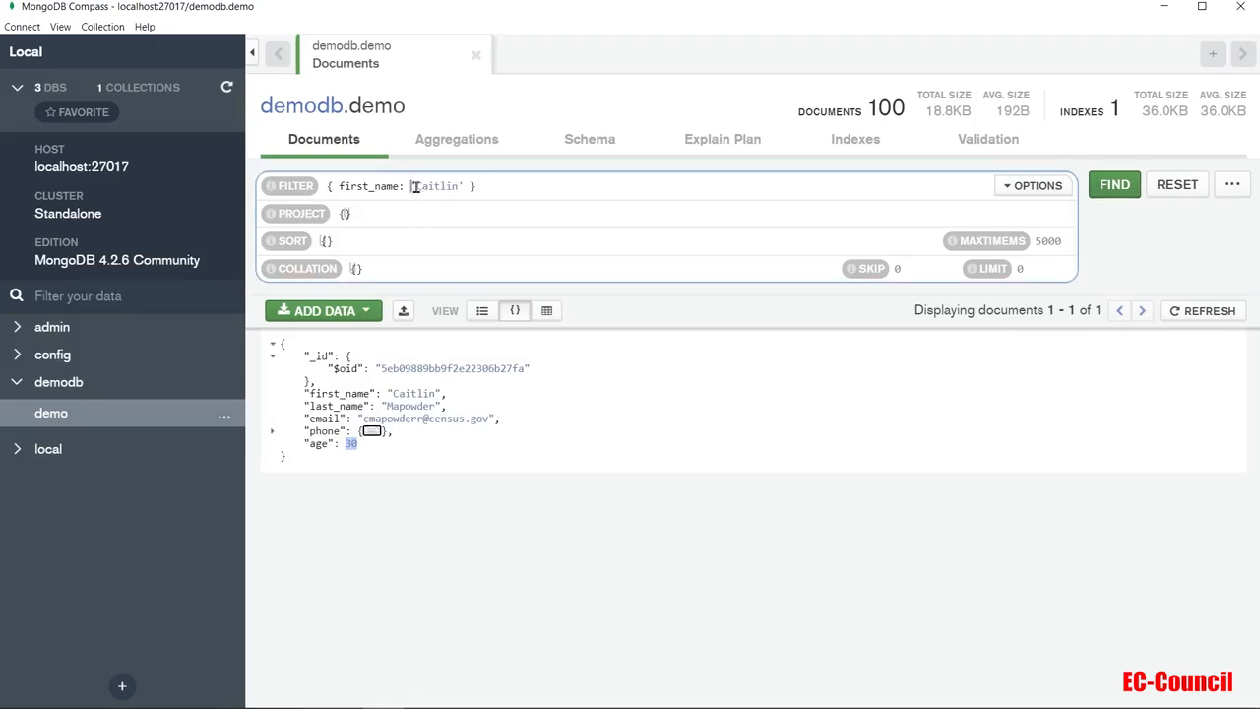
key("Delete")
key("Delete")
key("Delete")
key("Delete")
key("Delete")
key("Delete")
key("Delete")
key("Delete")
key("Delete")
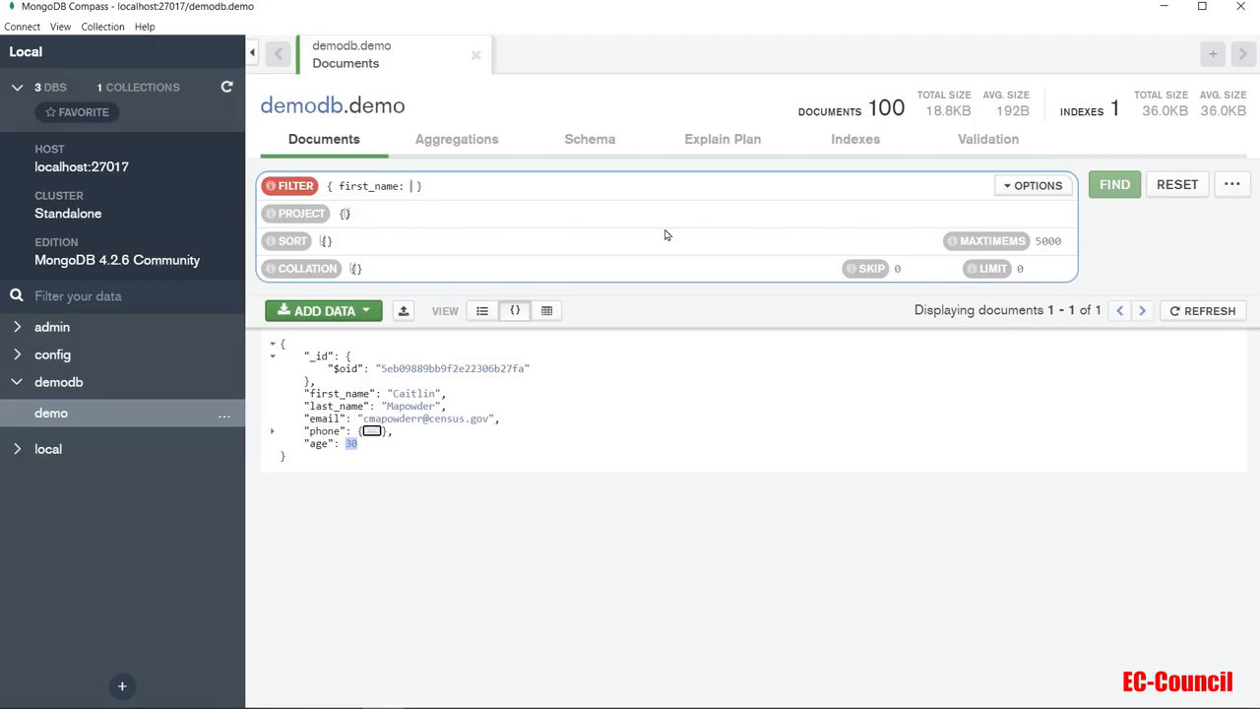
type("//")
type("^")
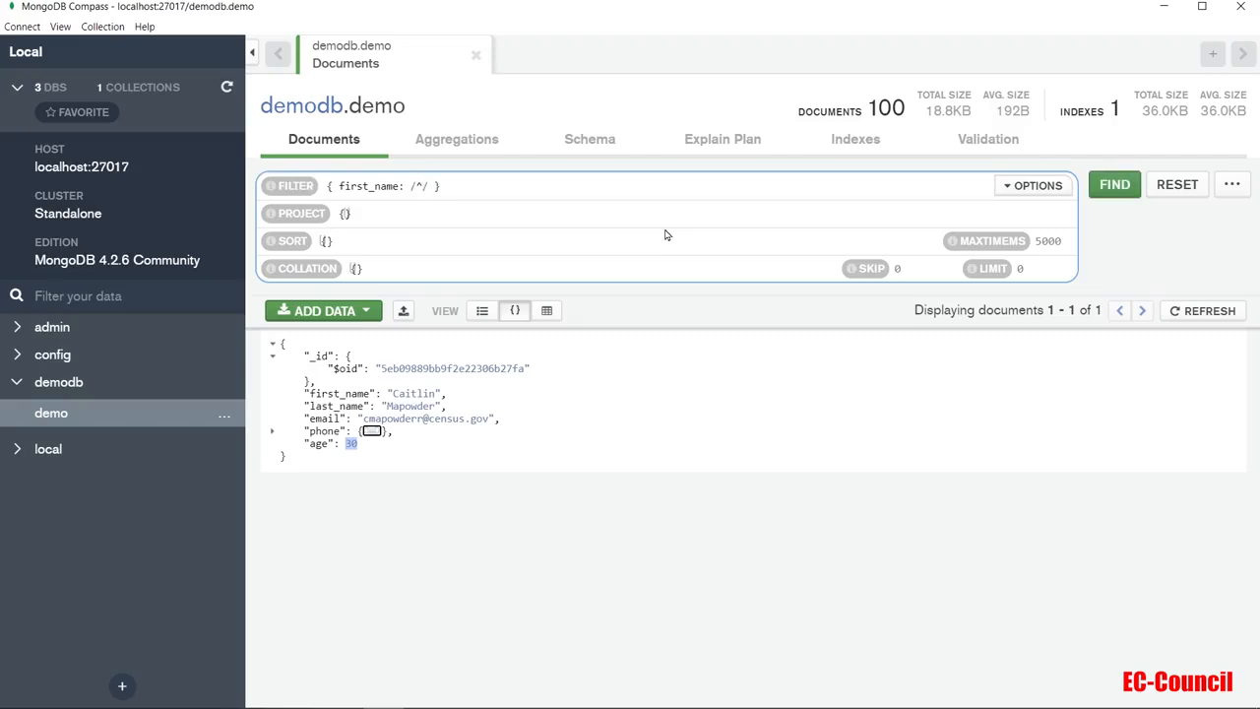
type("C")
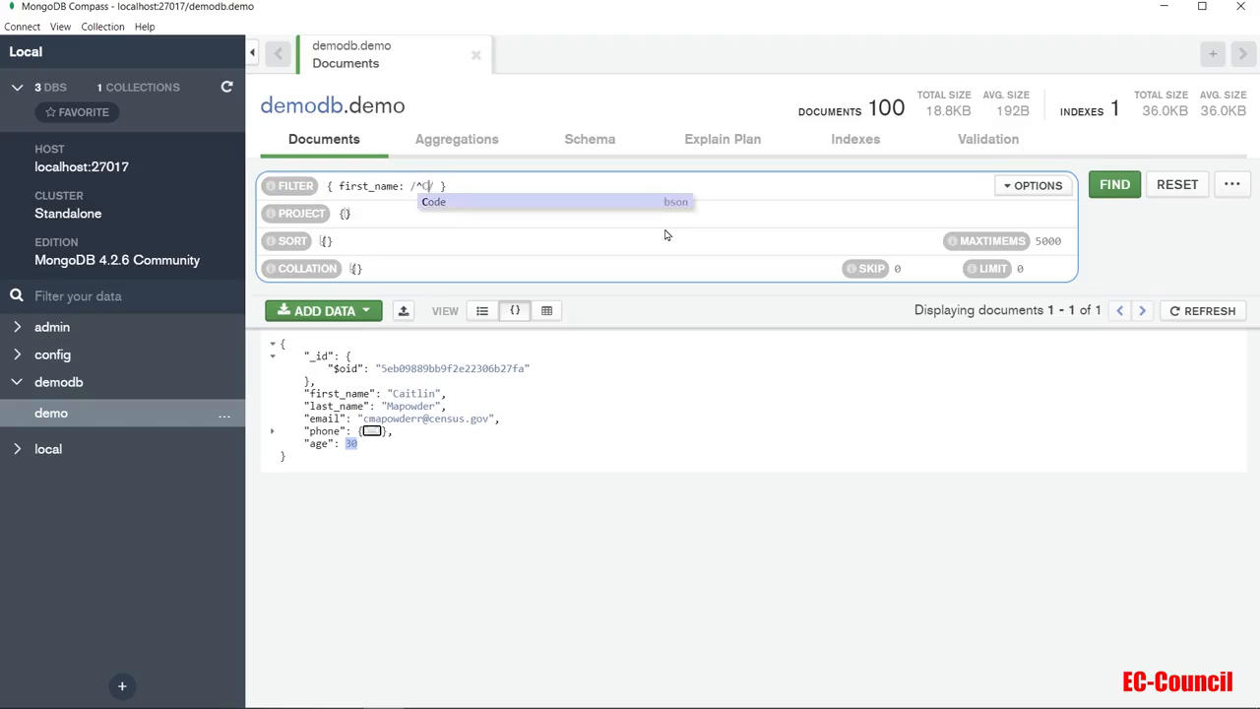
key("End")
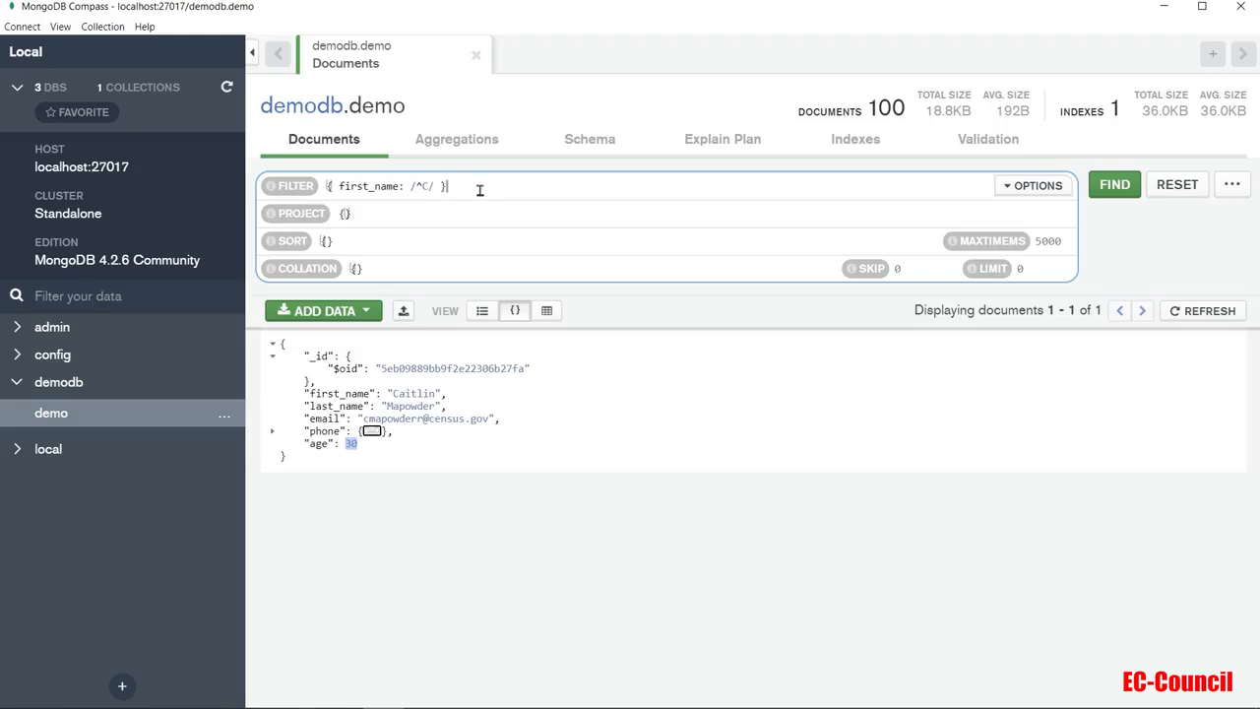
left_click(1128, 192)
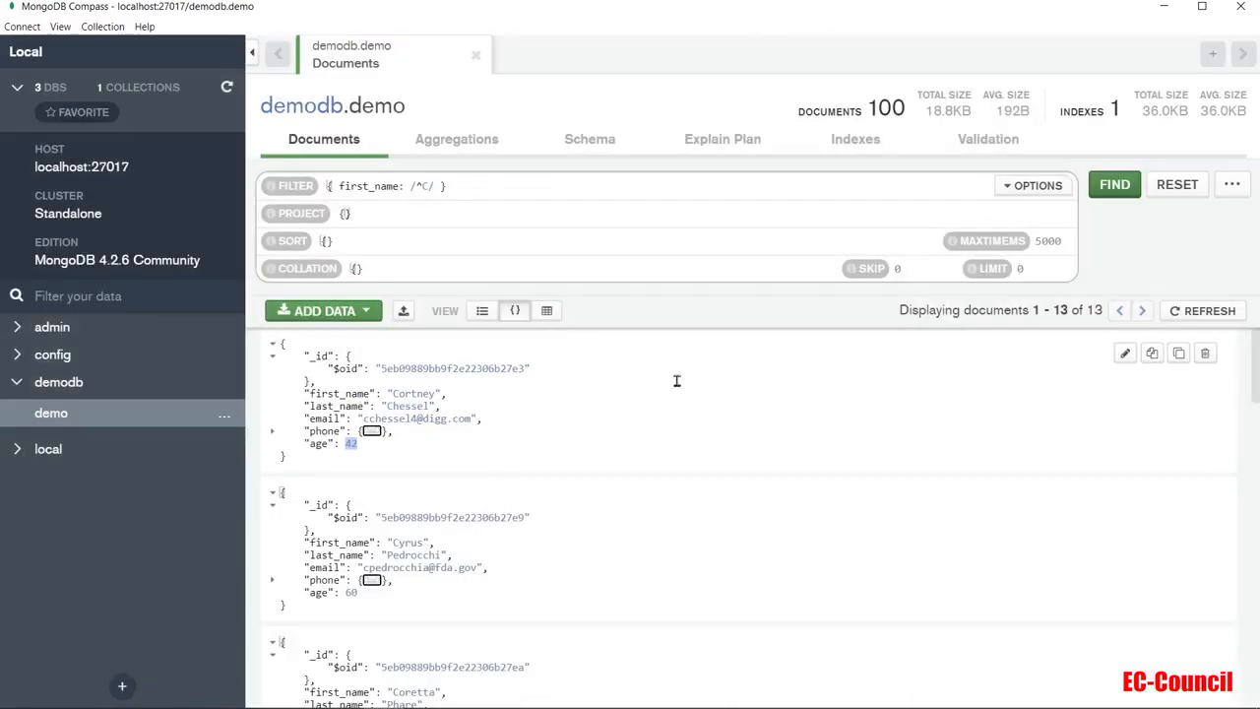
scroll(433, 440, "down", 1)
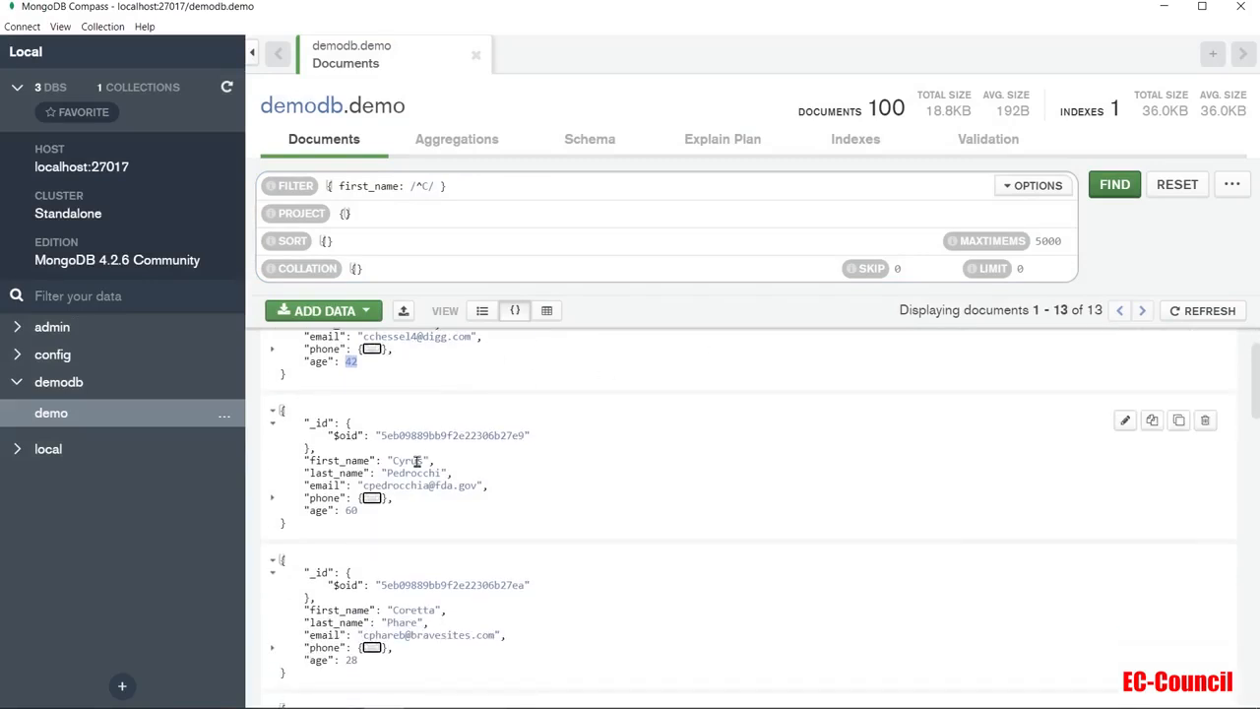
scroll(400, 459, "down", 1)
scroll(416, 450, "up", 2)
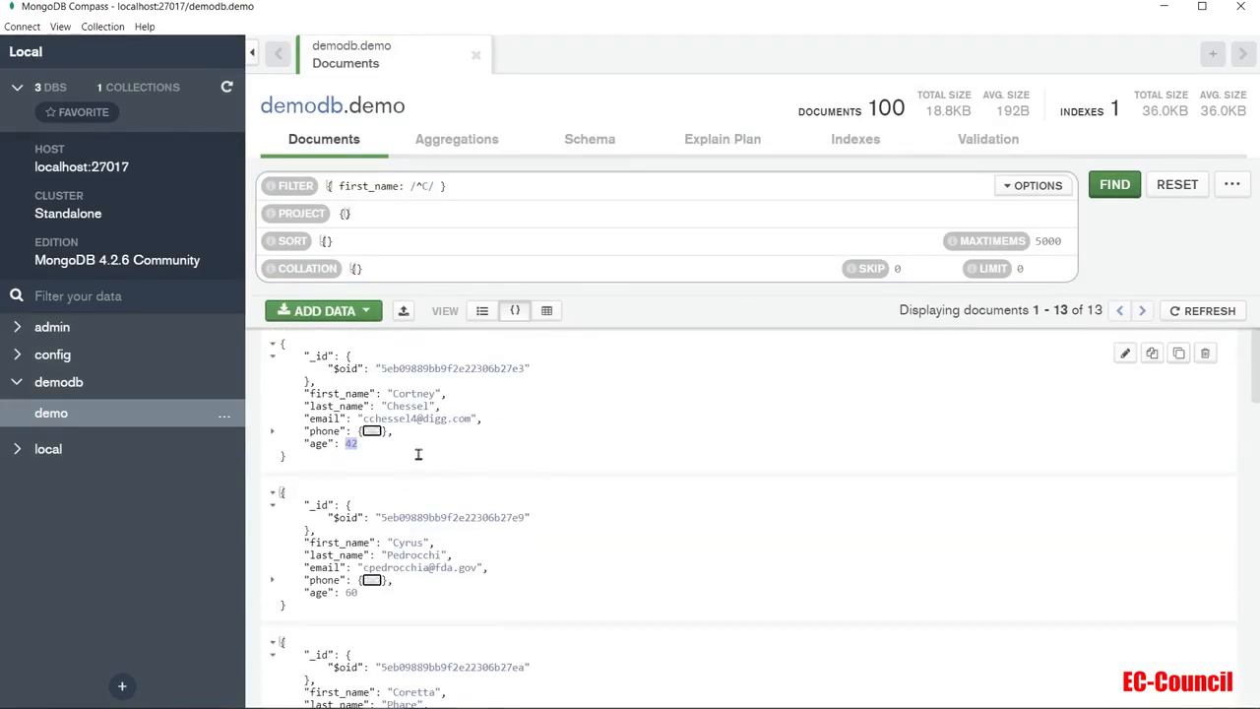
Step: Change the first_name pattern to lowercase /^c/ and run the query
left_click(432, 186)
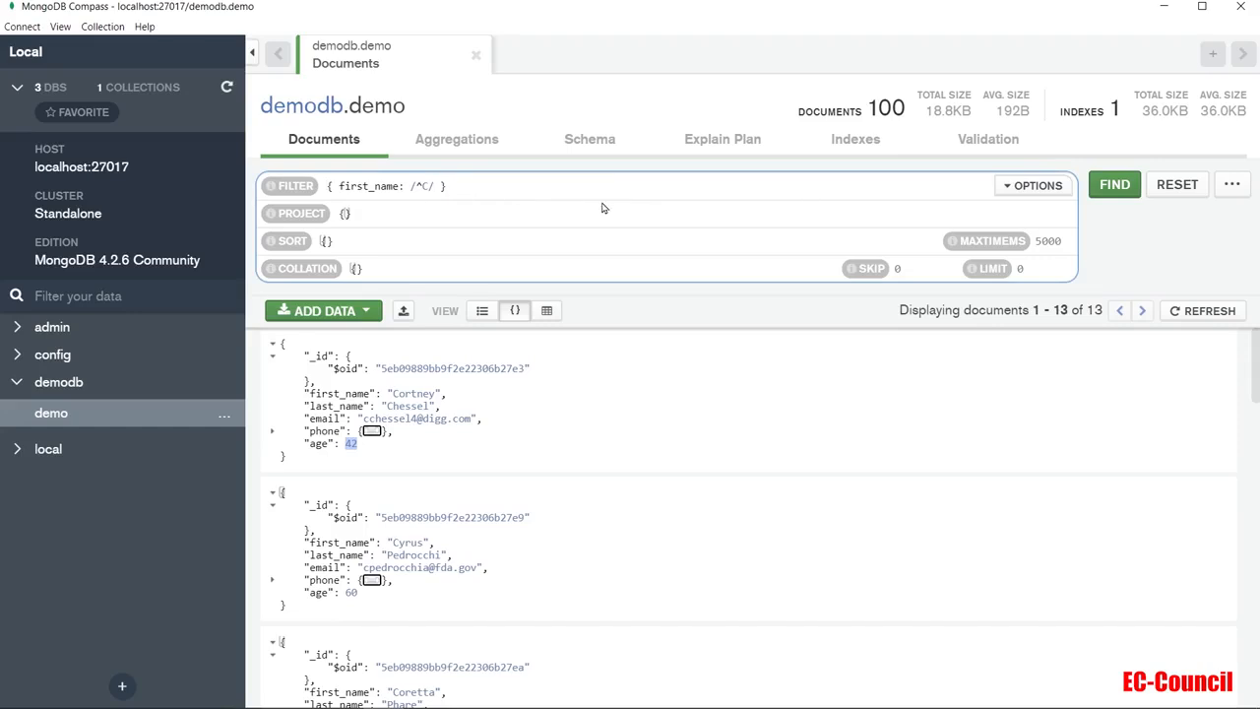
type("c")
left_click(1114, 184)
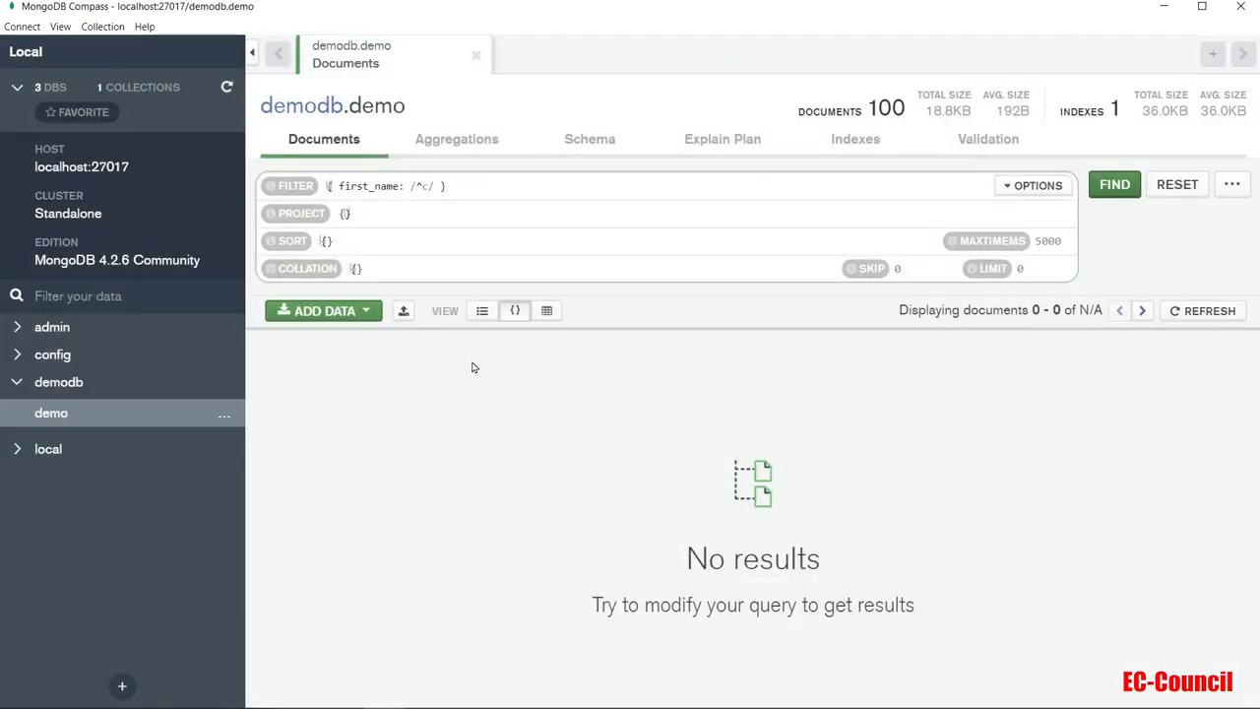
Step: Make the first_name pattern case-insensitive as /^c/i, run the query and look through the returned documents
left_click(432, 185)
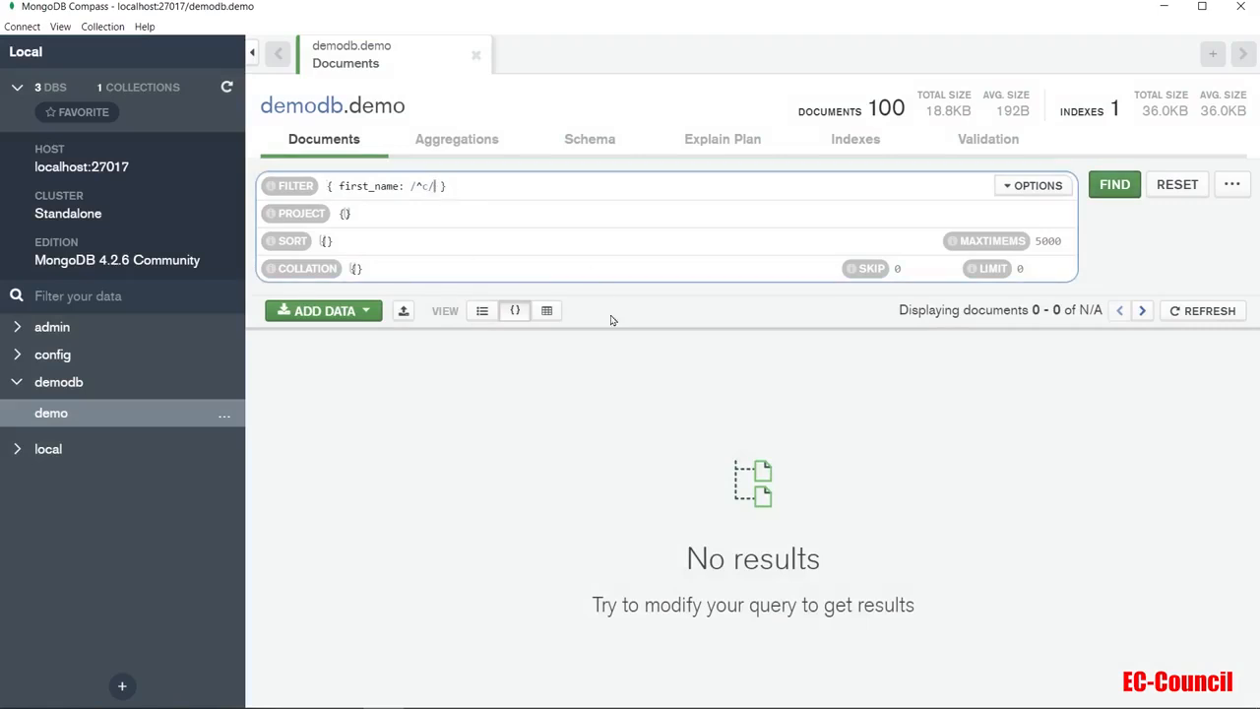
type("i")
left_click(1111, 193)
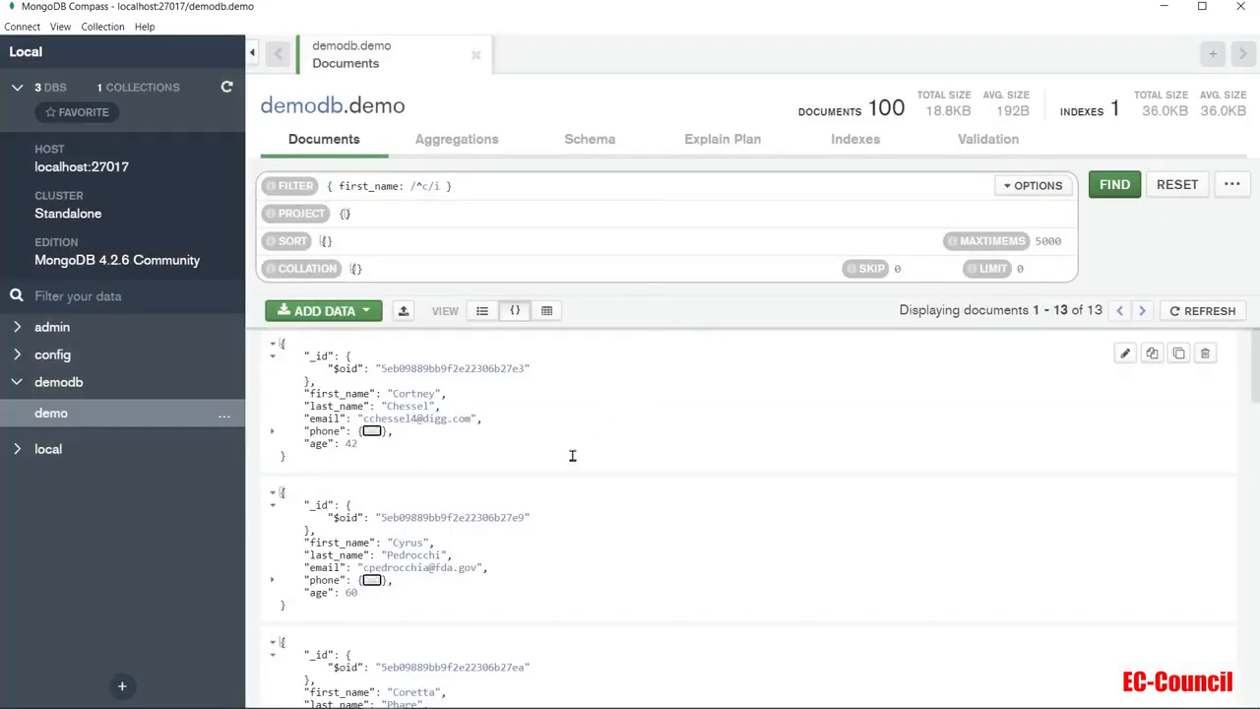
scroll(561, 447, "down", 1)
scroll(544, 437, "up", 1)
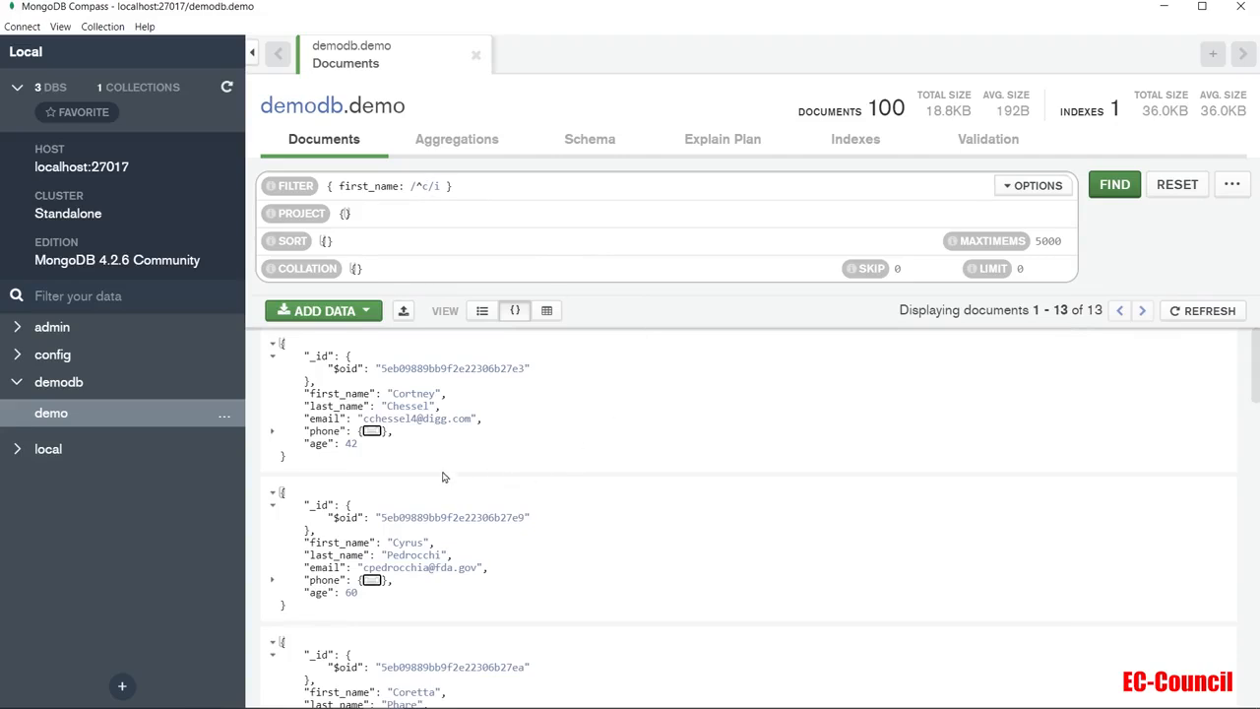
Step: Add a second condition, age: >40, after the first_name pattern in the filter
left_click(441, 187)
type(", ")
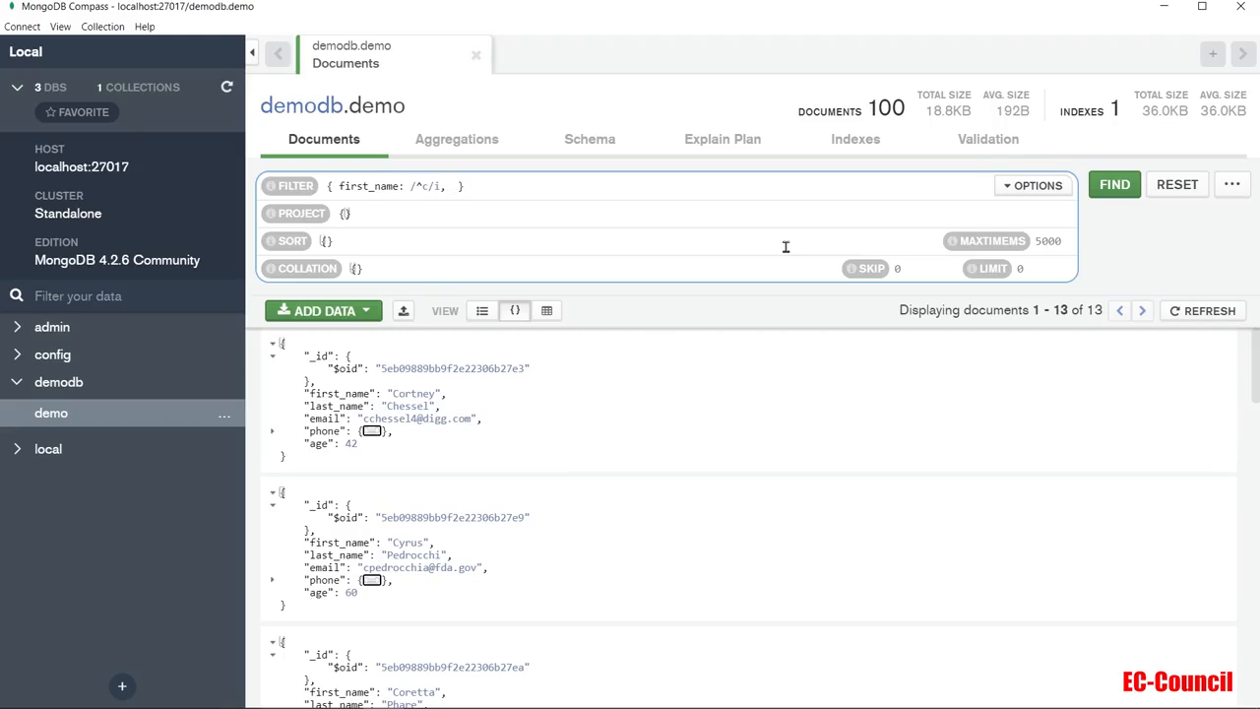
type("age: >40")
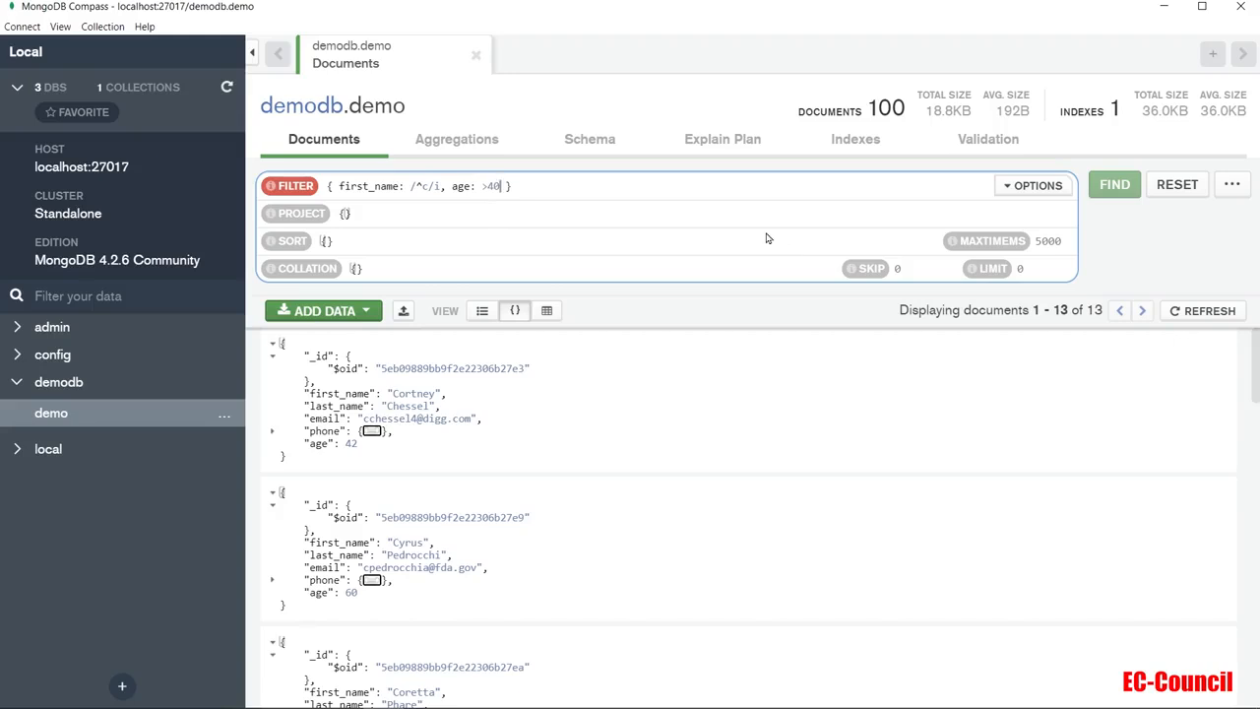
Step: Rewrite the age condition's value as {$gte: 40}, run the query and check the ages in the results
key("BackSpace")
key("BackSpace")
key("BackSpace")
type("{")
key("Left")
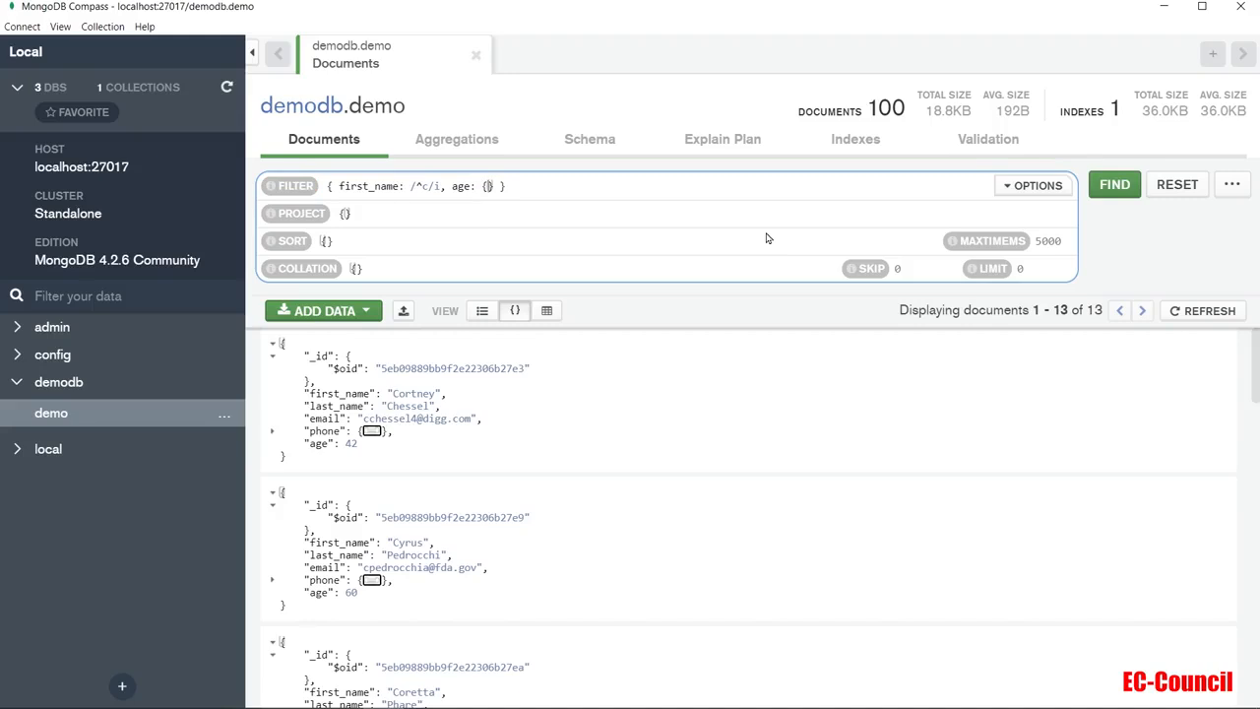
type("$gte")
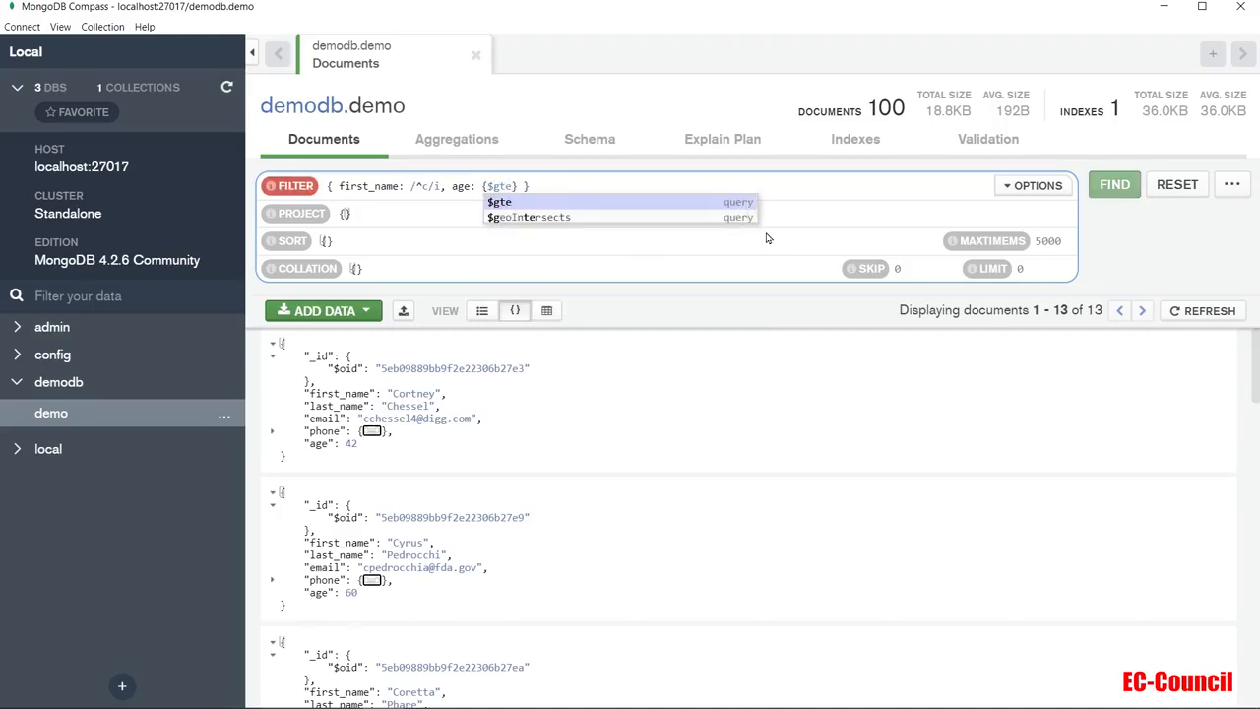
key("BackSpace")
key("BackSpace")
key("BackSpace")
type("lte")
key("BackSpace")
key("BackSpace")
type("gte: 40")
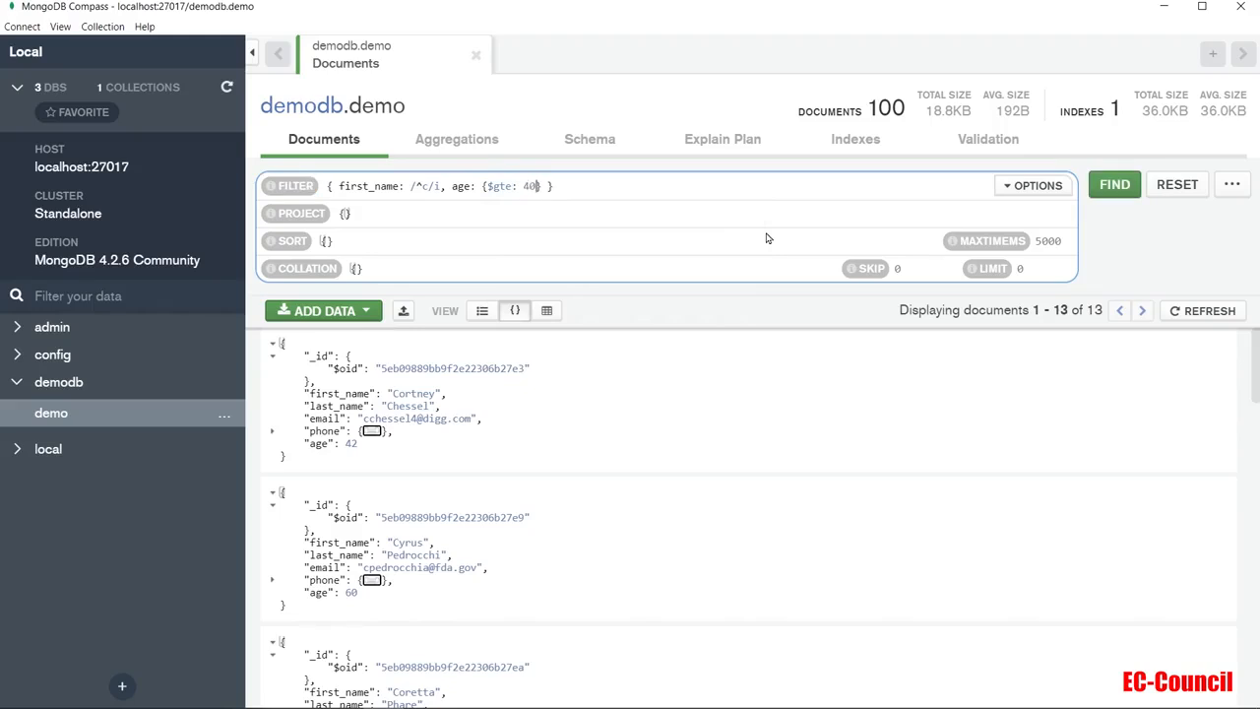
left_click(1104, 186)
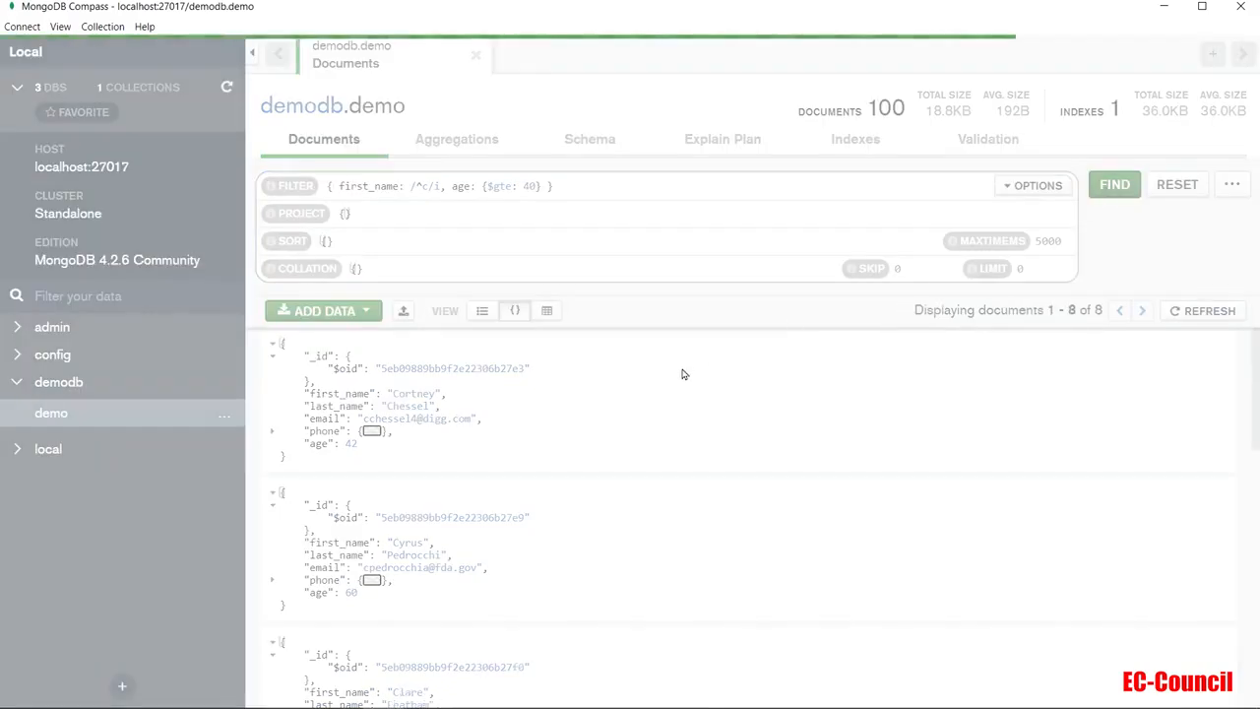
scroll(369, 566, "down", 3)
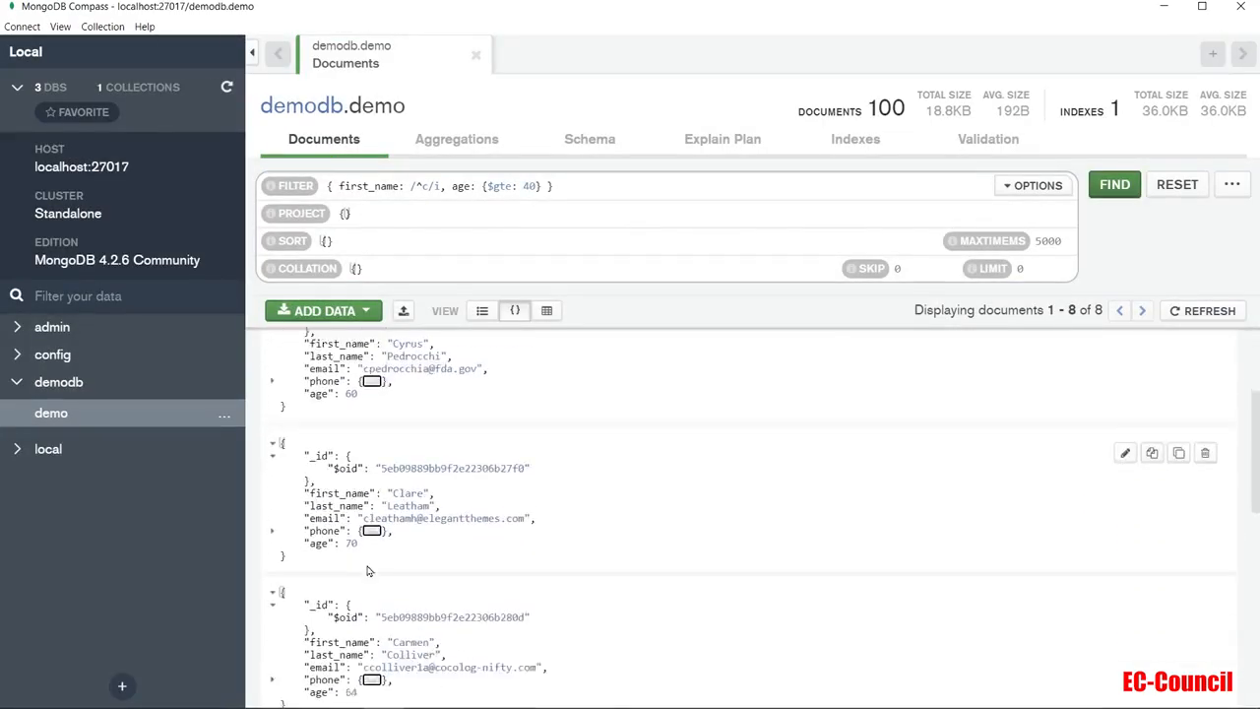
scroll(369, 566, "up", 3)
Step: Sort the filtered documents by ascending age with {age:1}, run the query and review the order of the results
left_click(529, 257)
type("age")
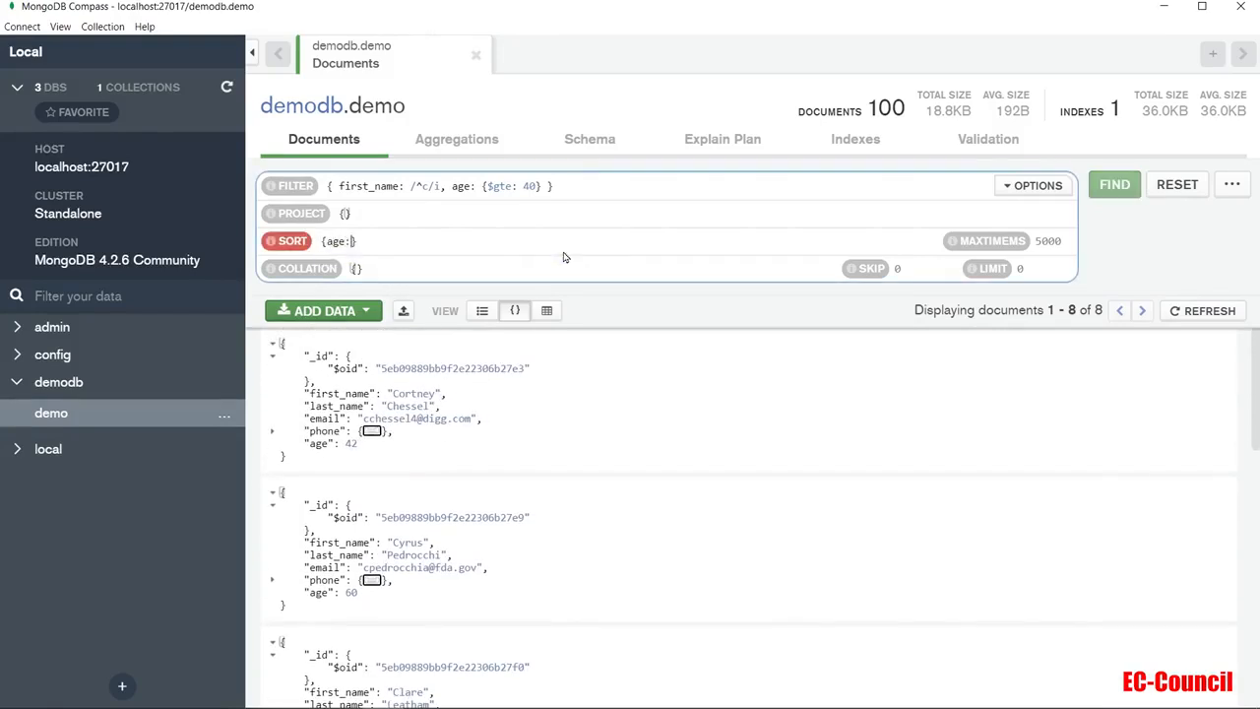
type(":1")
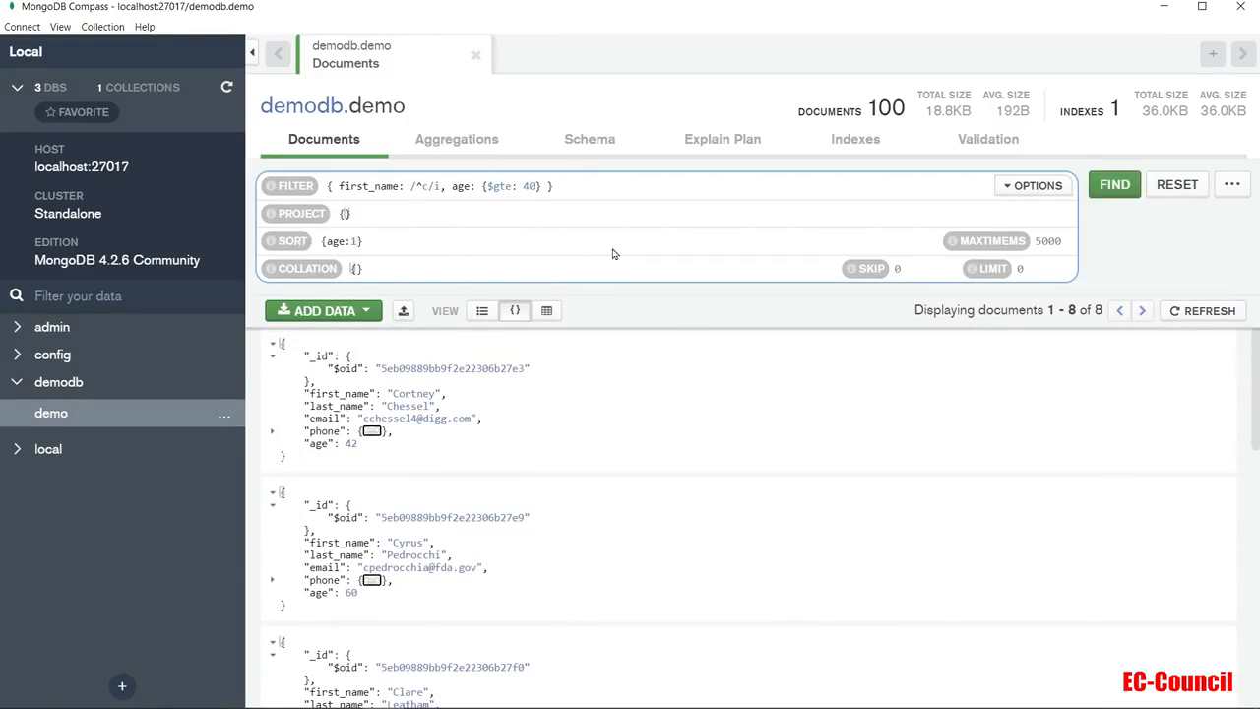
type(" -")
key("Delete")
key("Delete")
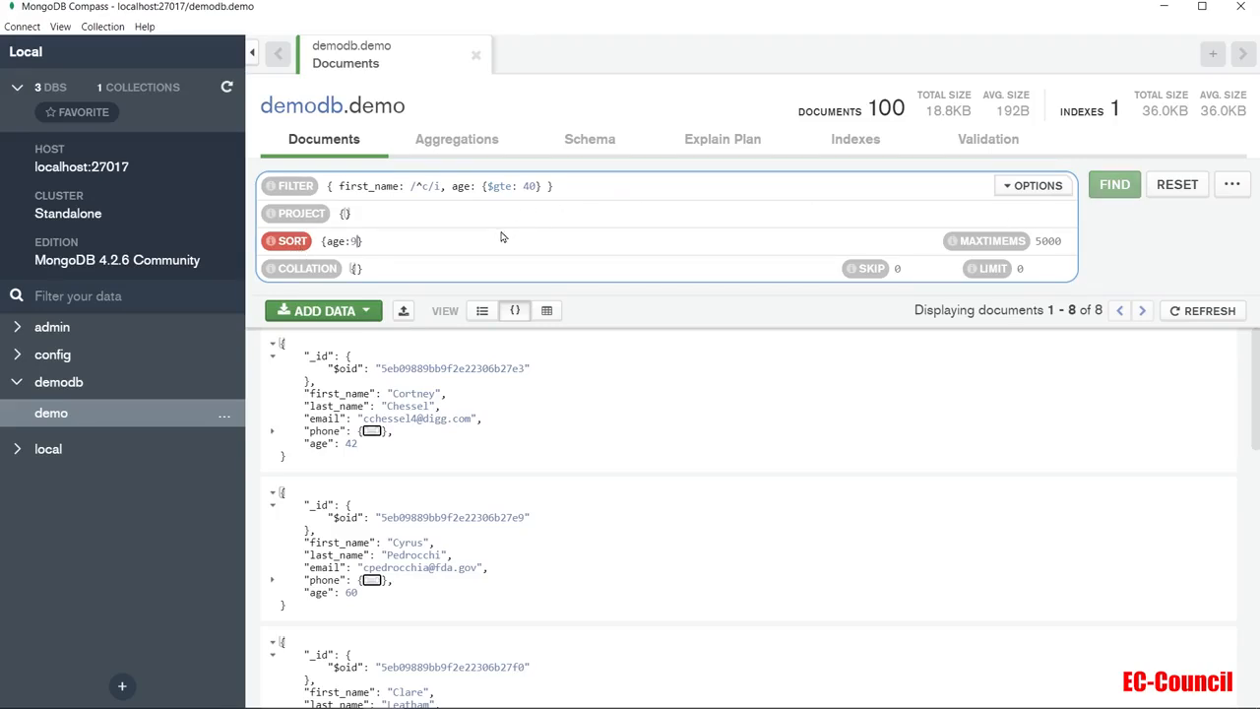
type("1")
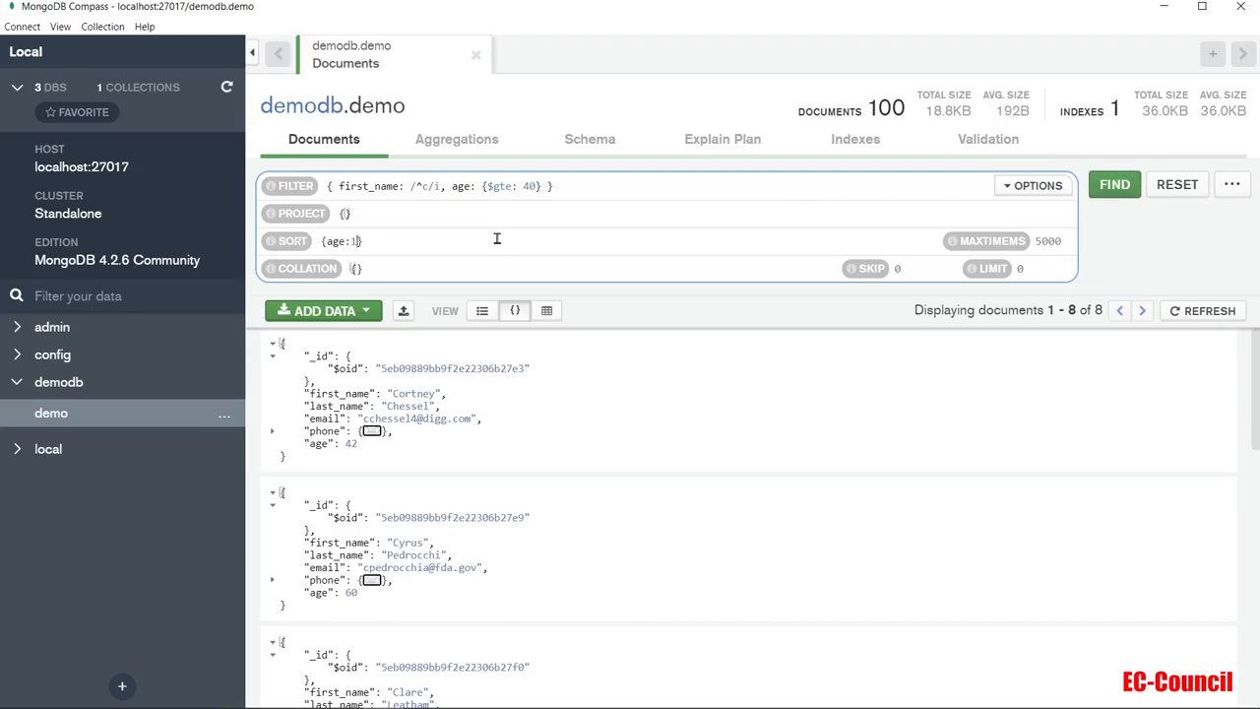
left_click(459, 213)
left_click(1110, 187)
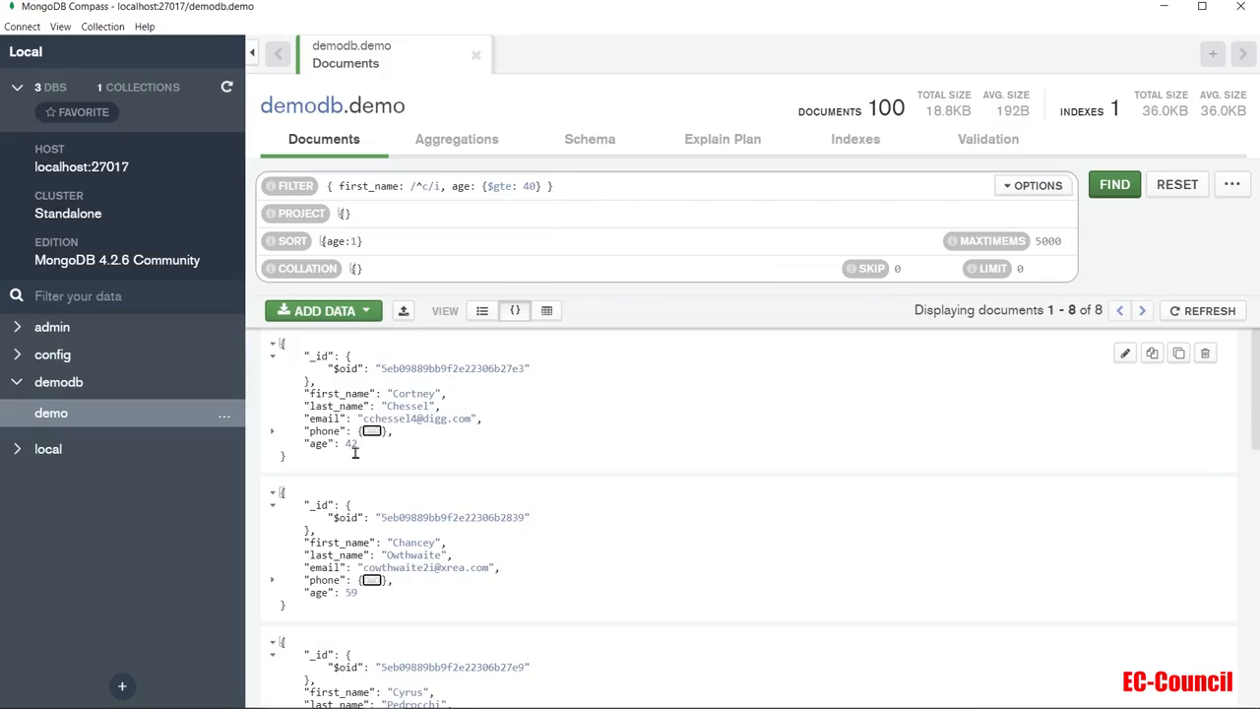
scroll(356, 454, "down", 3)
scroll(361, 519, "up", 3)
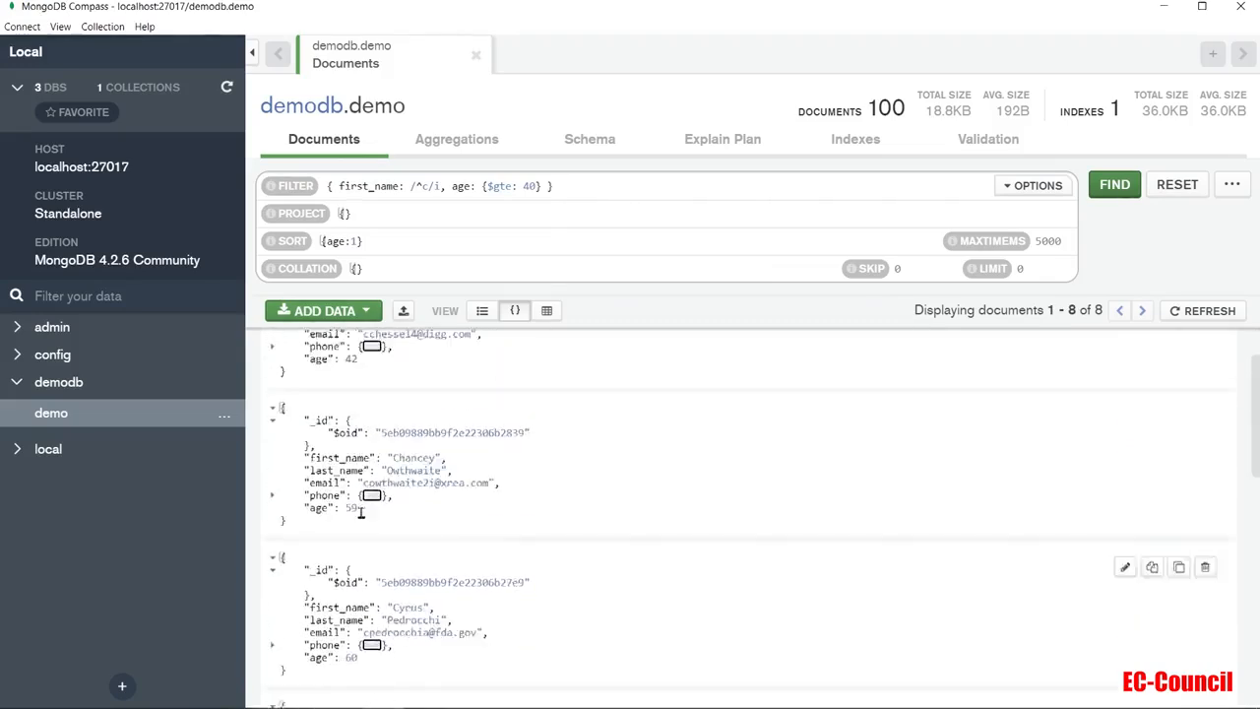
Step: Expand the phone object of the first returned document to examine its nested fields
left_click(605, 216)
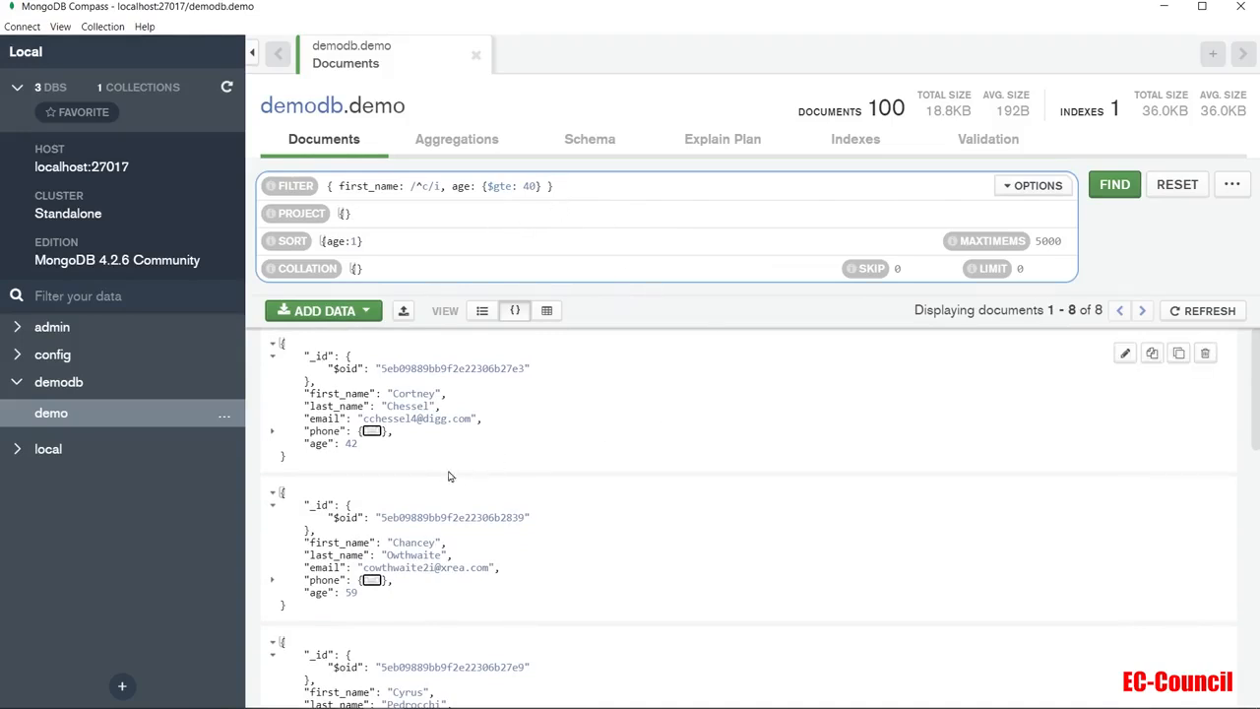
left_click(273, 436)
left_click(272, 433)
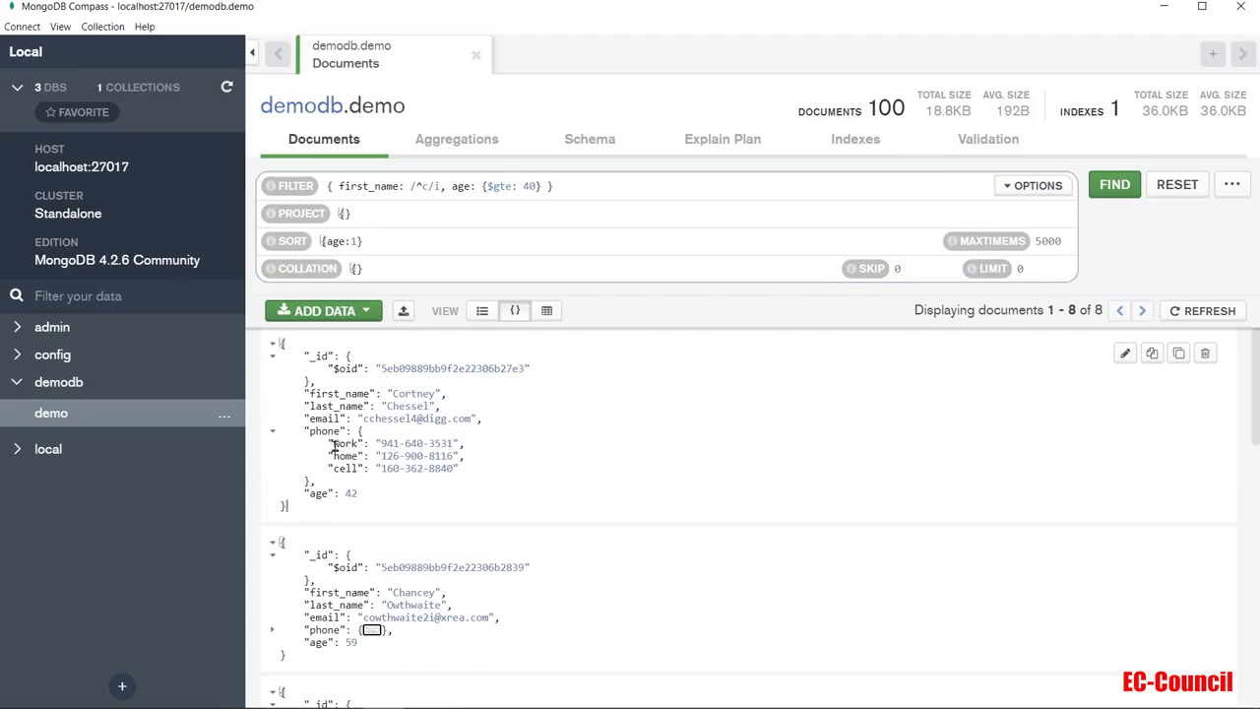
Step: Put the age key in quotes as 'age', add a comma after its condition in the filter, and run the query
left_click(541, 187)
type(",")
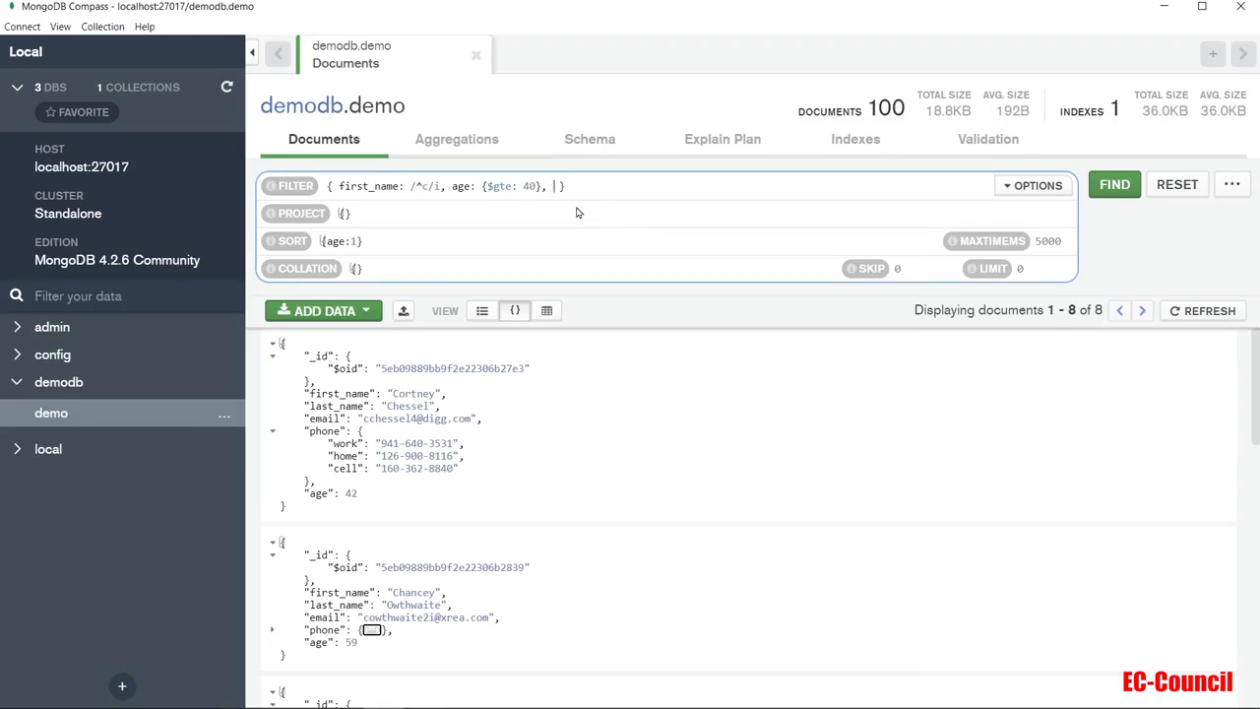
double_click(462, 186)
left_click(453, 187)
type("'")
left_click(478, 187)
type("':")
left_click(1093, 192)
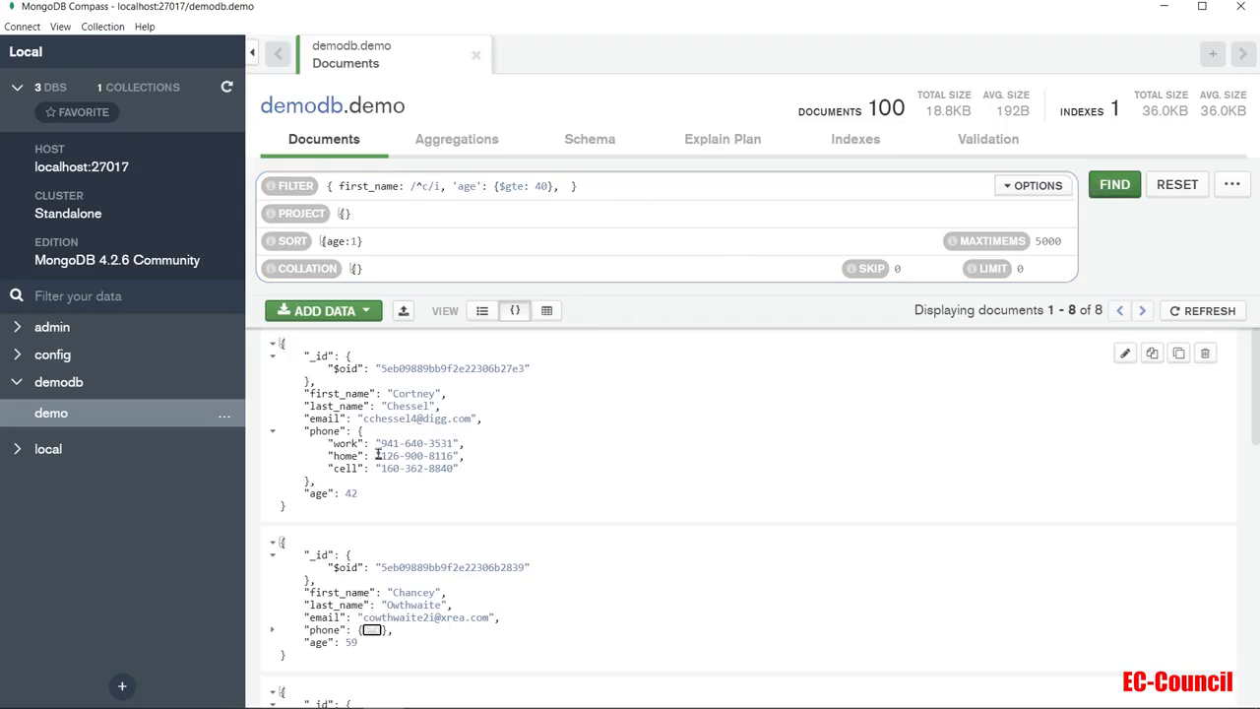
Step: Add the nested-field condition 'phone.work': /^9/ to the end of the filter and run the query
left_click(560, 186)
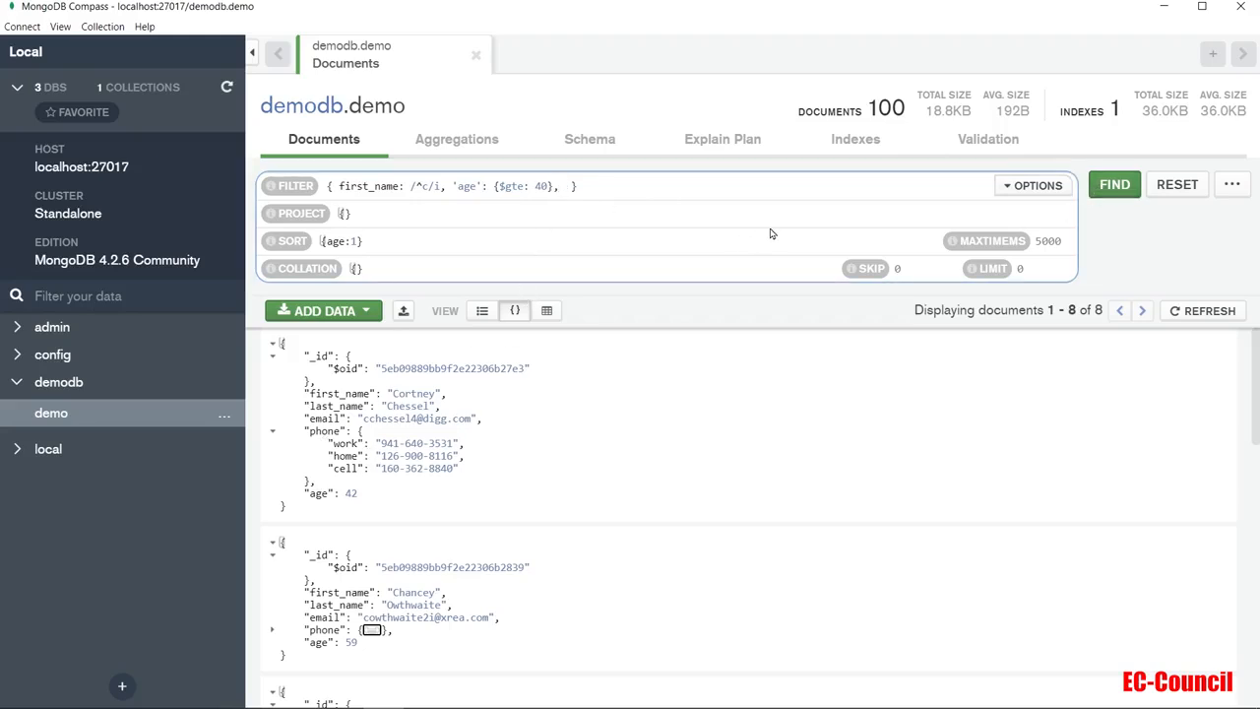
type("'phon")
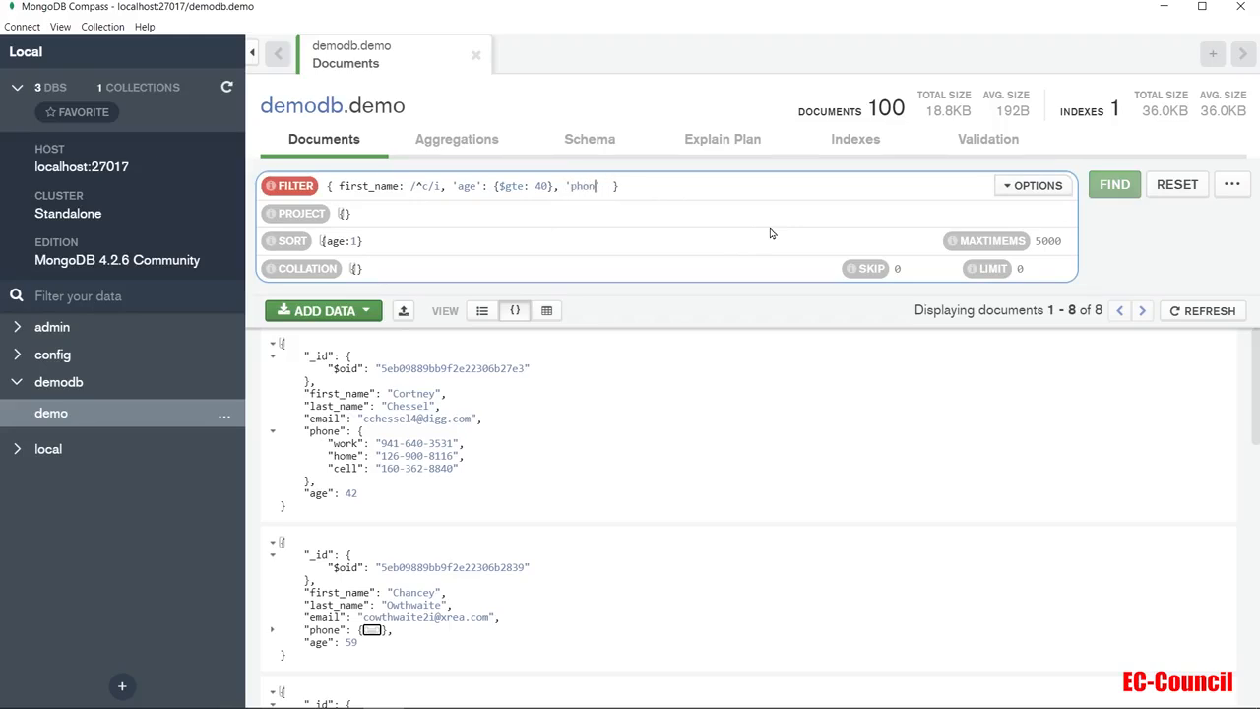
type("e.work':")
type("/^9/")
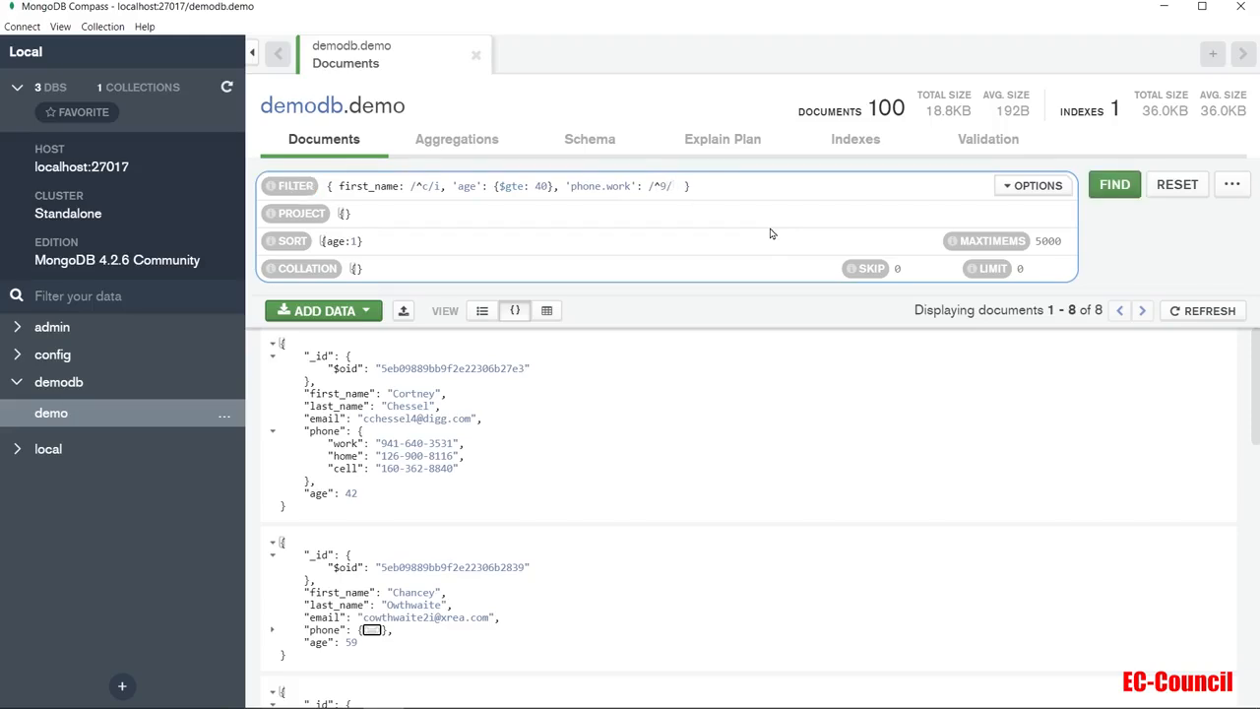
left_click(1126, 185)
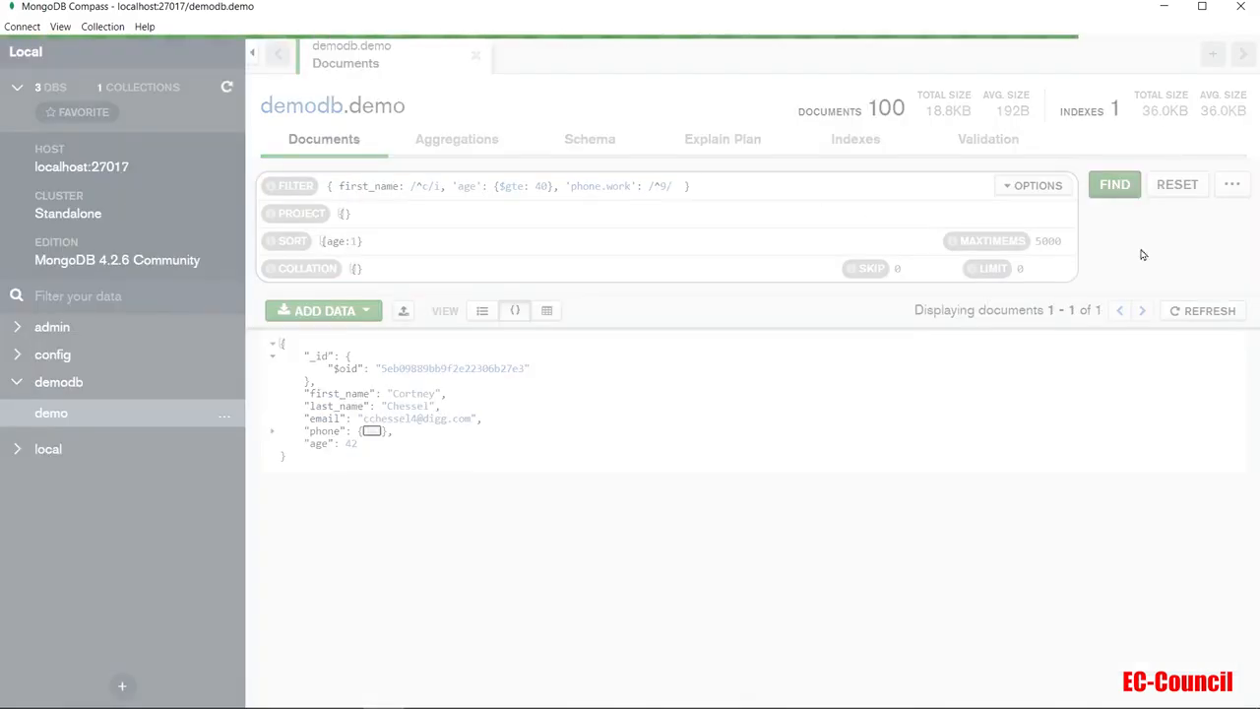
Step: Change the phone.work pattern to /9/, run the query and check the first document's expanded work number
left_click(654, 186)
key("Delete")
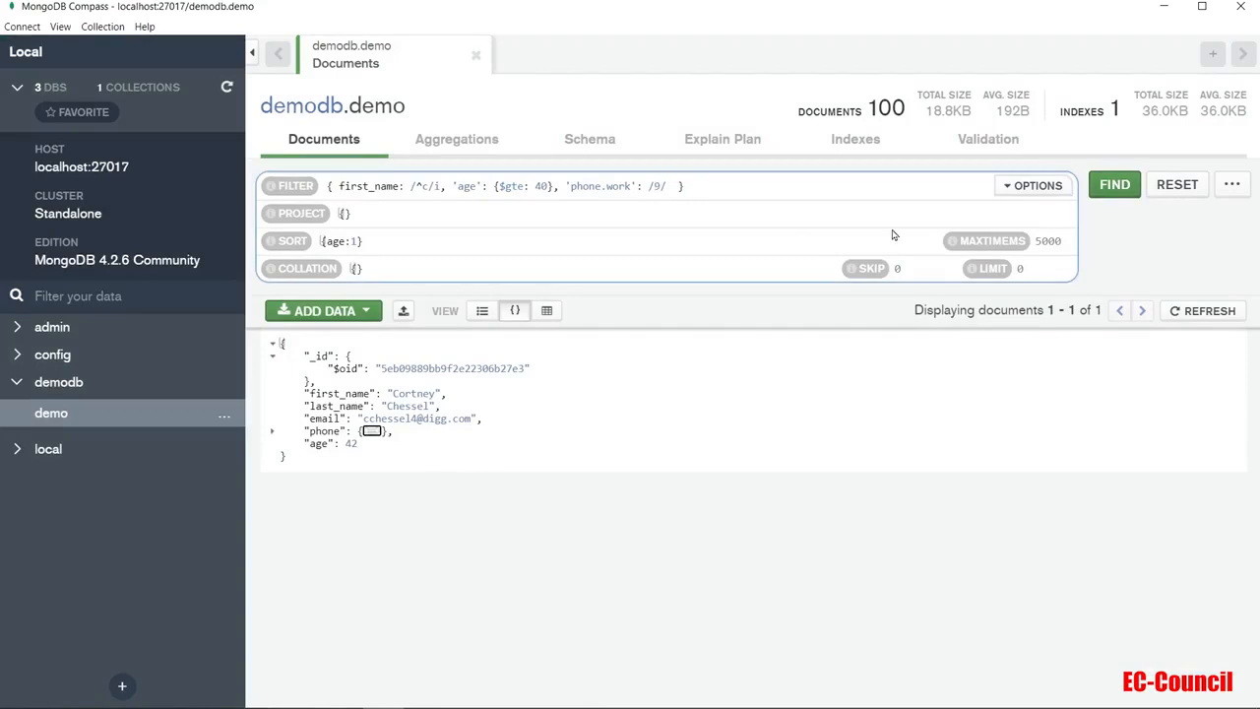
left_click(1111, 187)
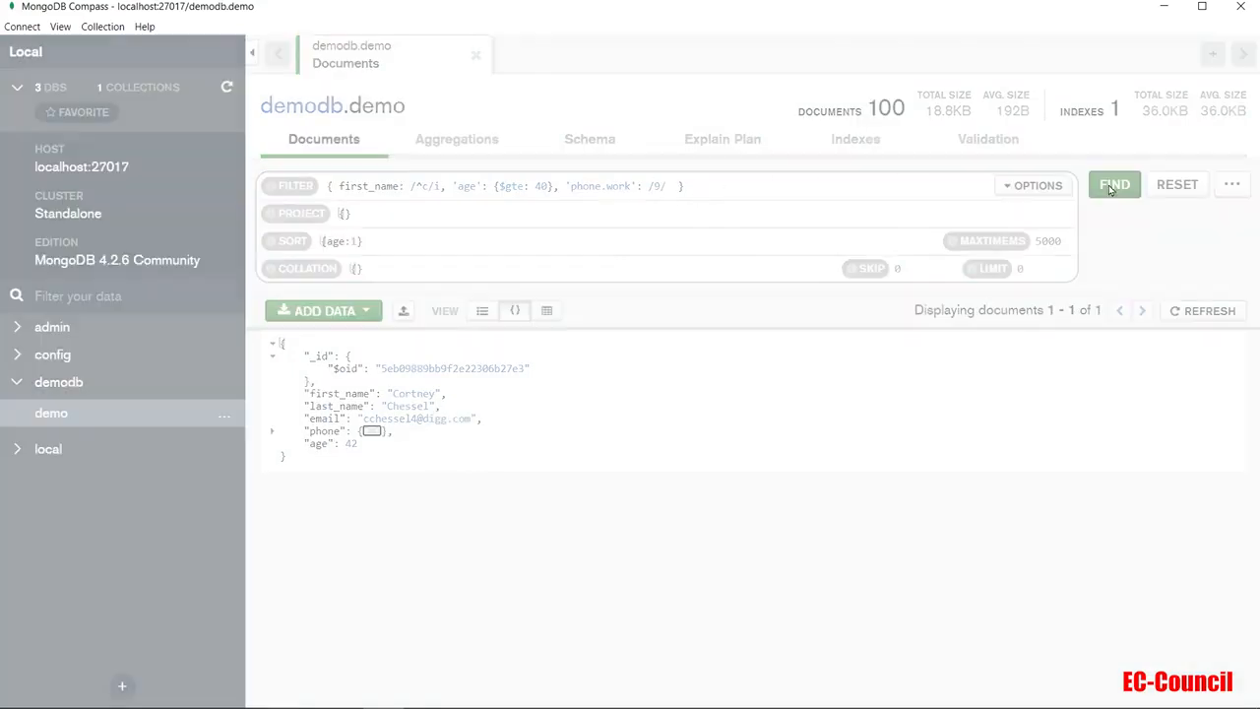
left_click(273, 431)
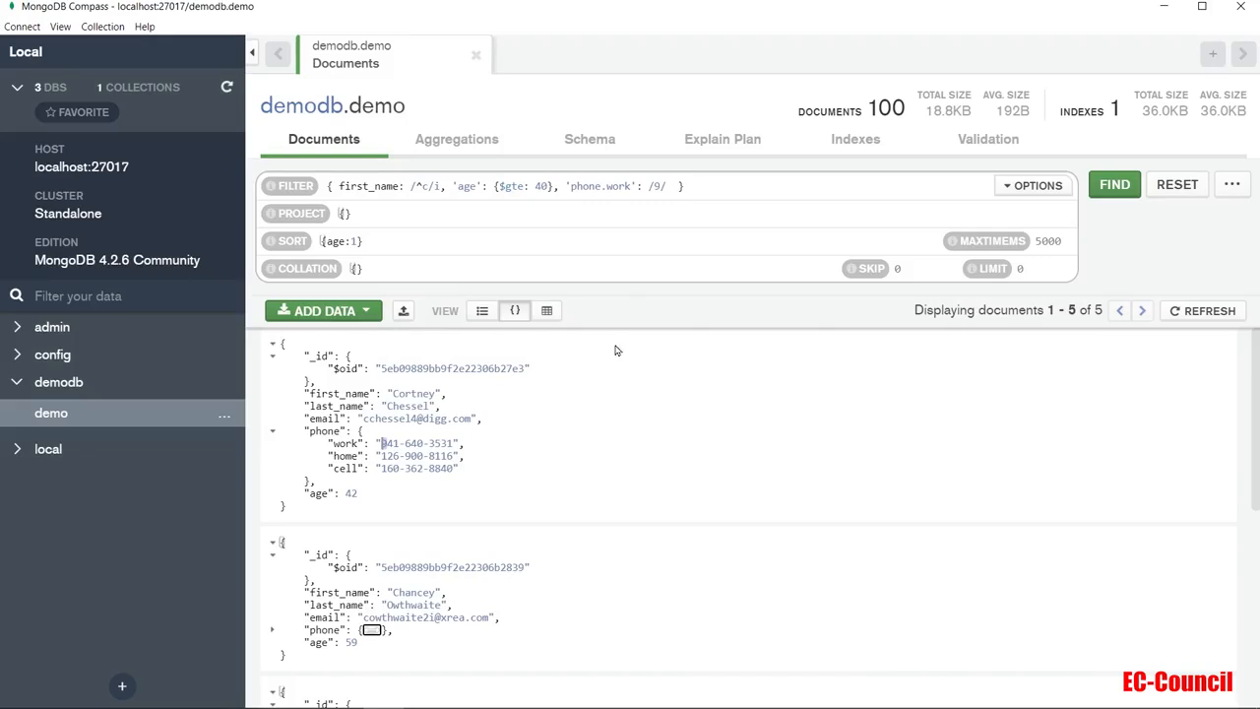
left_click(630, 213)
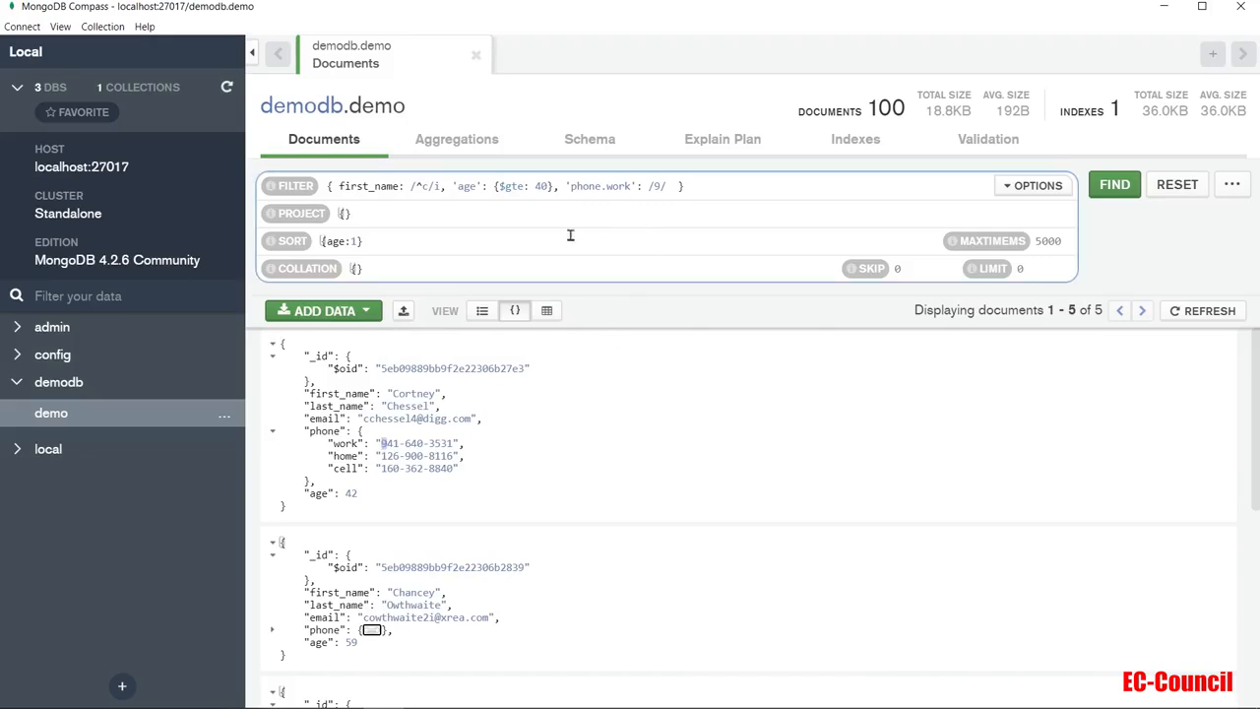
Step: Set the projection to { first_name:1, last_name:1 } and run the query
left_click(345, 213)
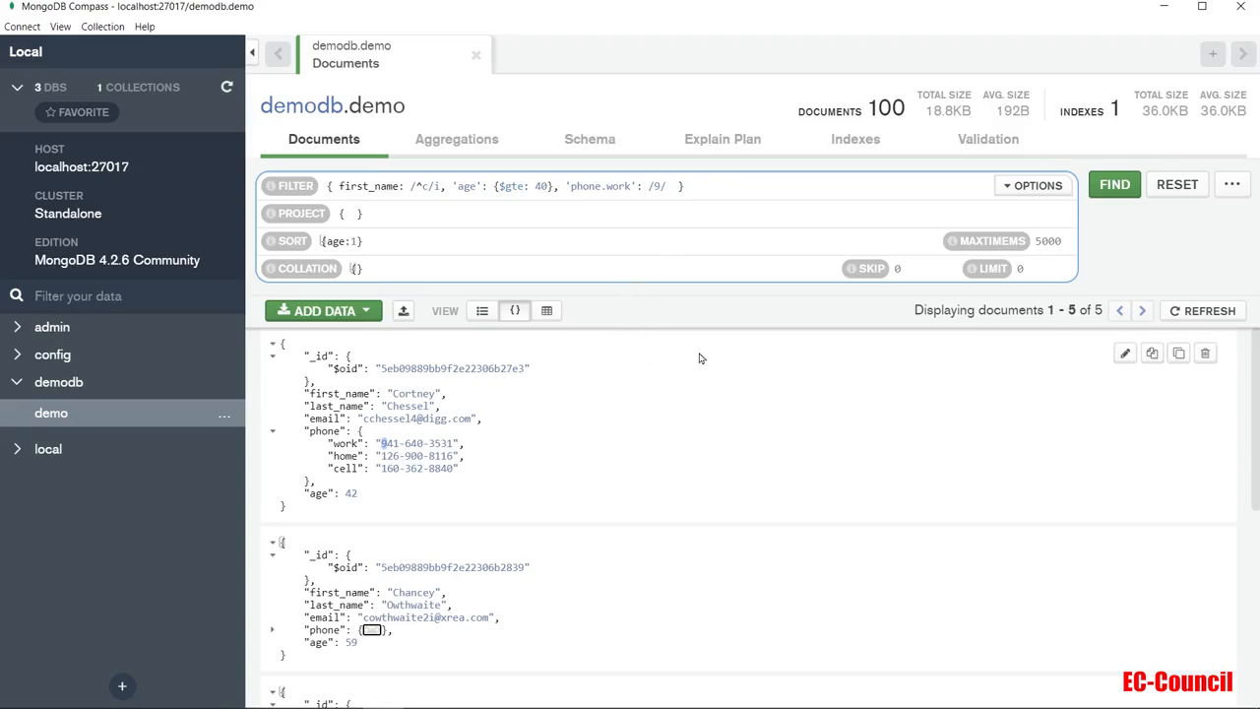
type("first_name:1")
key("BackSpace")
type("0")
key("BackSpace")
type("1, last_name:1")
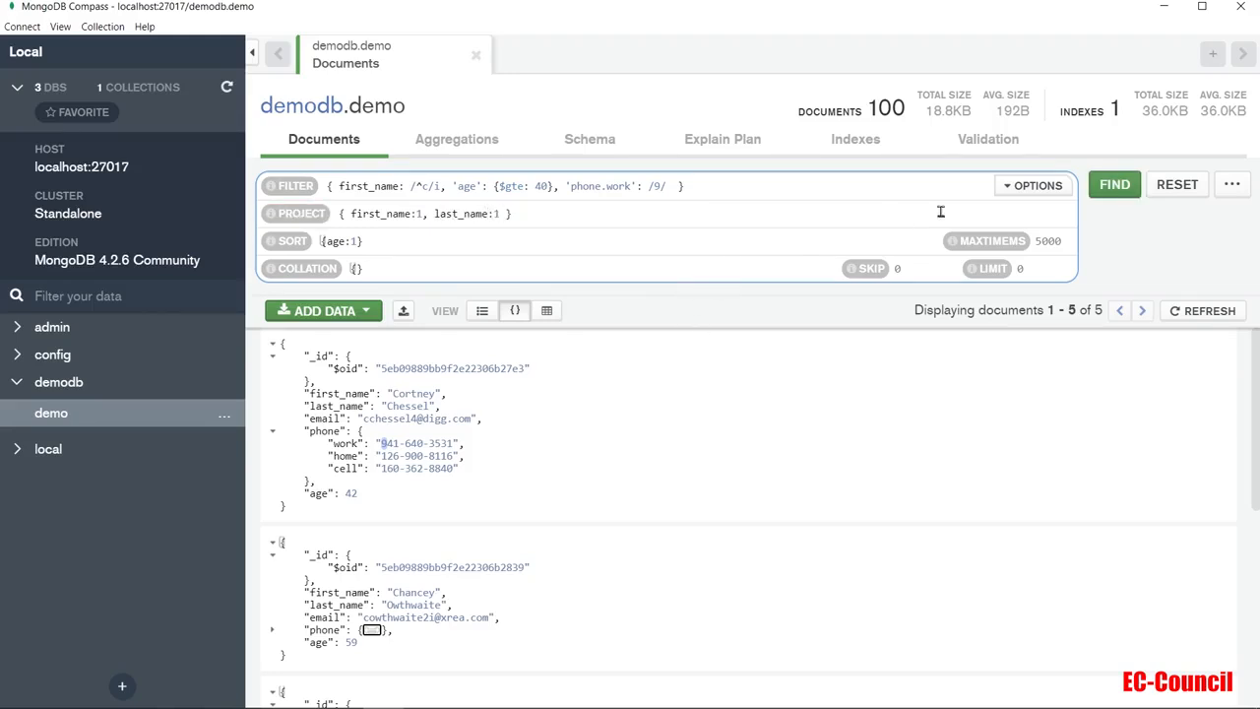
left_click(1111, 186)
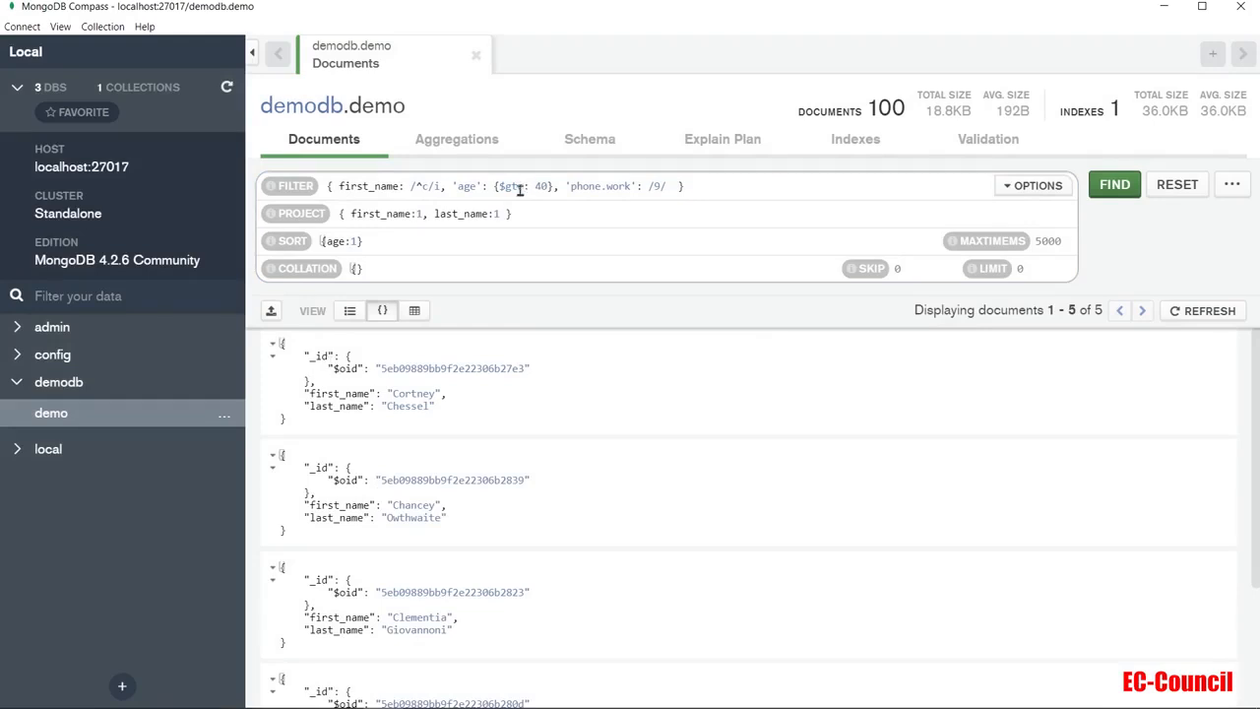
Step: Exclude the document identifier by adding _id:0 to the projection, and run the query
left_click(498, 214)
type(", ")
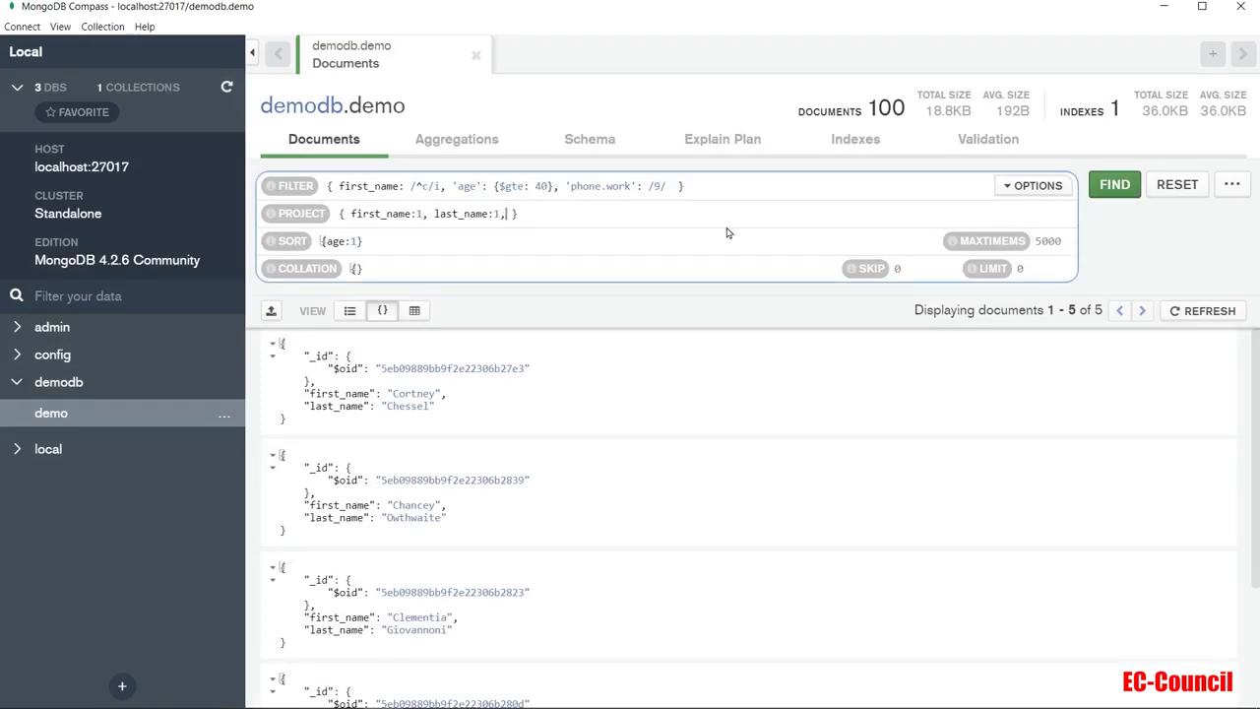
type("_id:0")
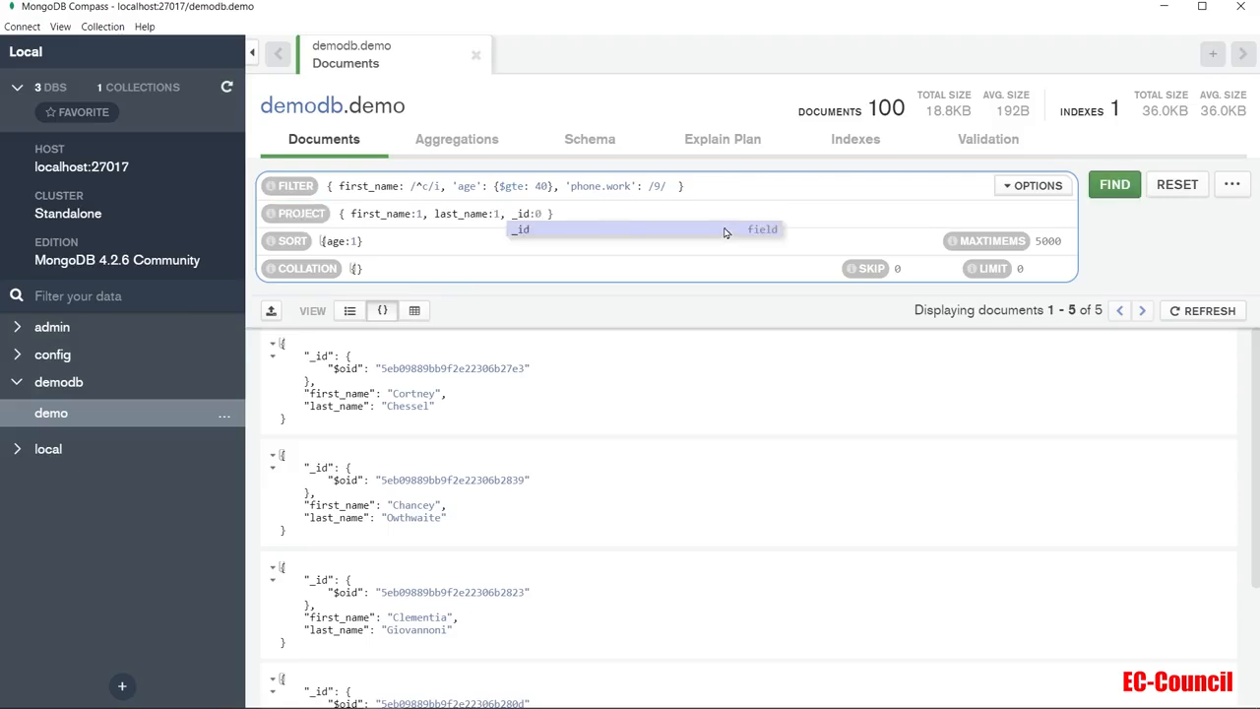
left_click(566, 214)
left_click(1105, 188)
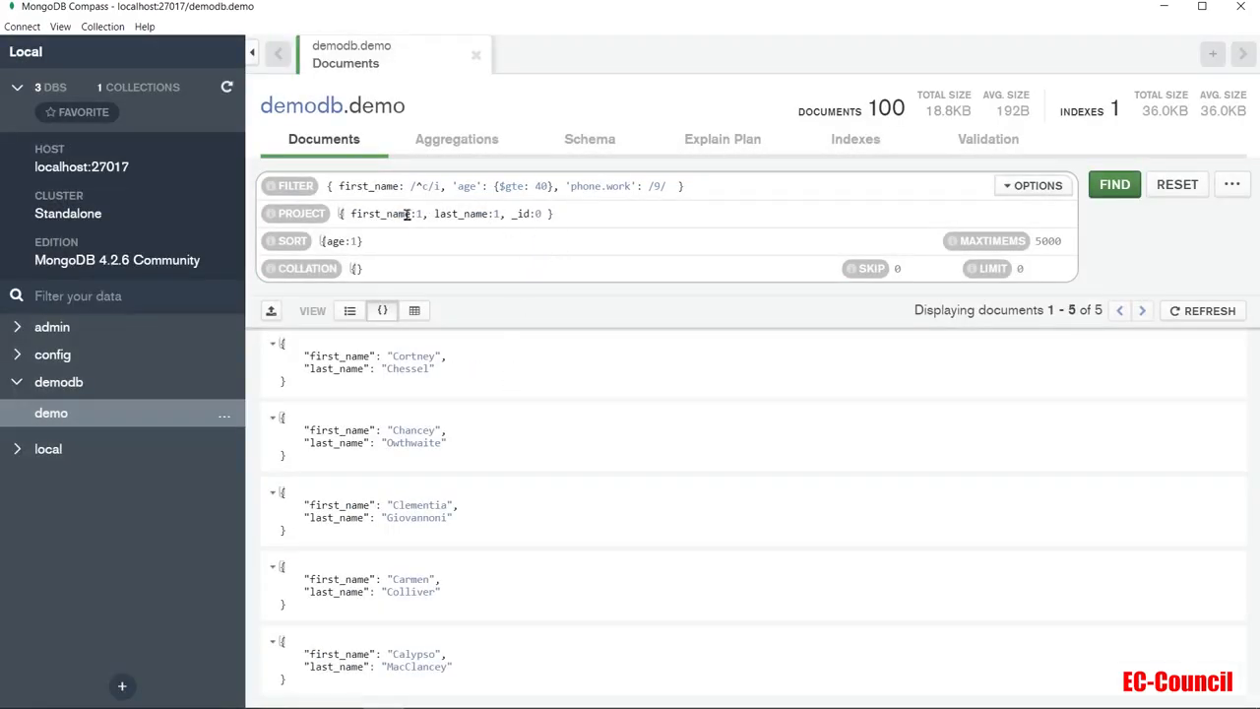
Step: Try to exclude last_name by setting it to 0 in the projection, and run the query
left_click(499, 213)
type("0")
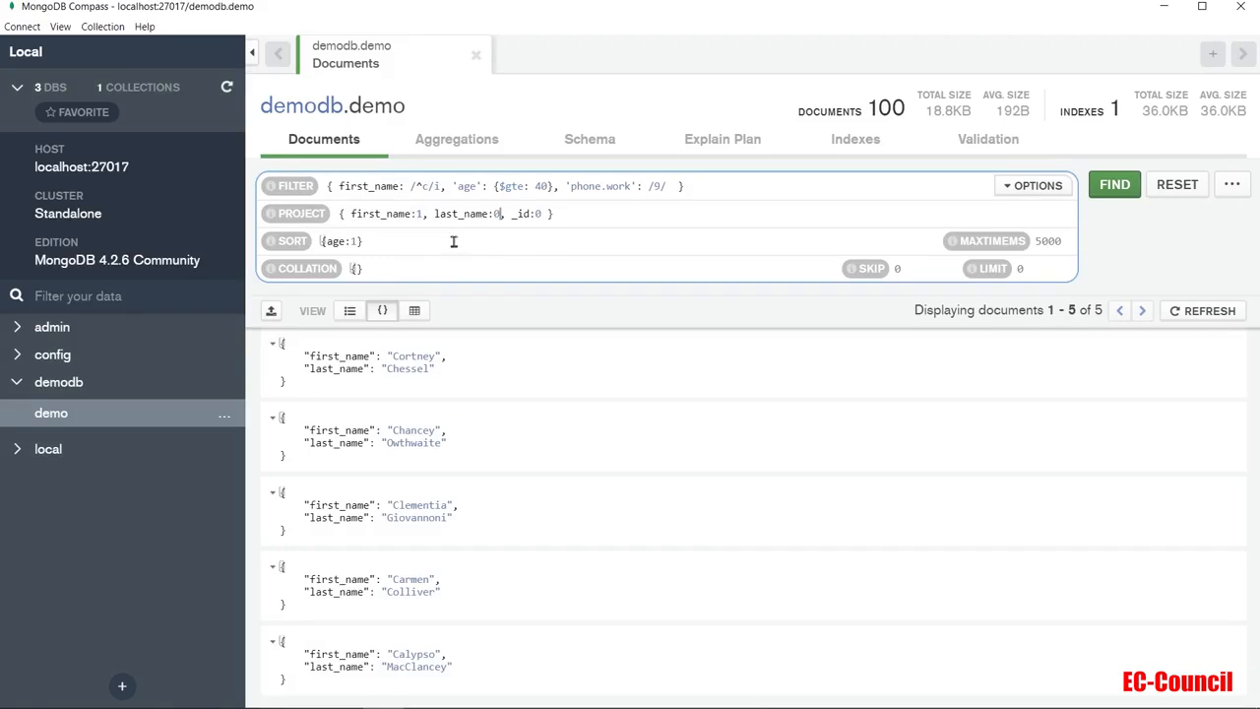
left_click(1113, 186)
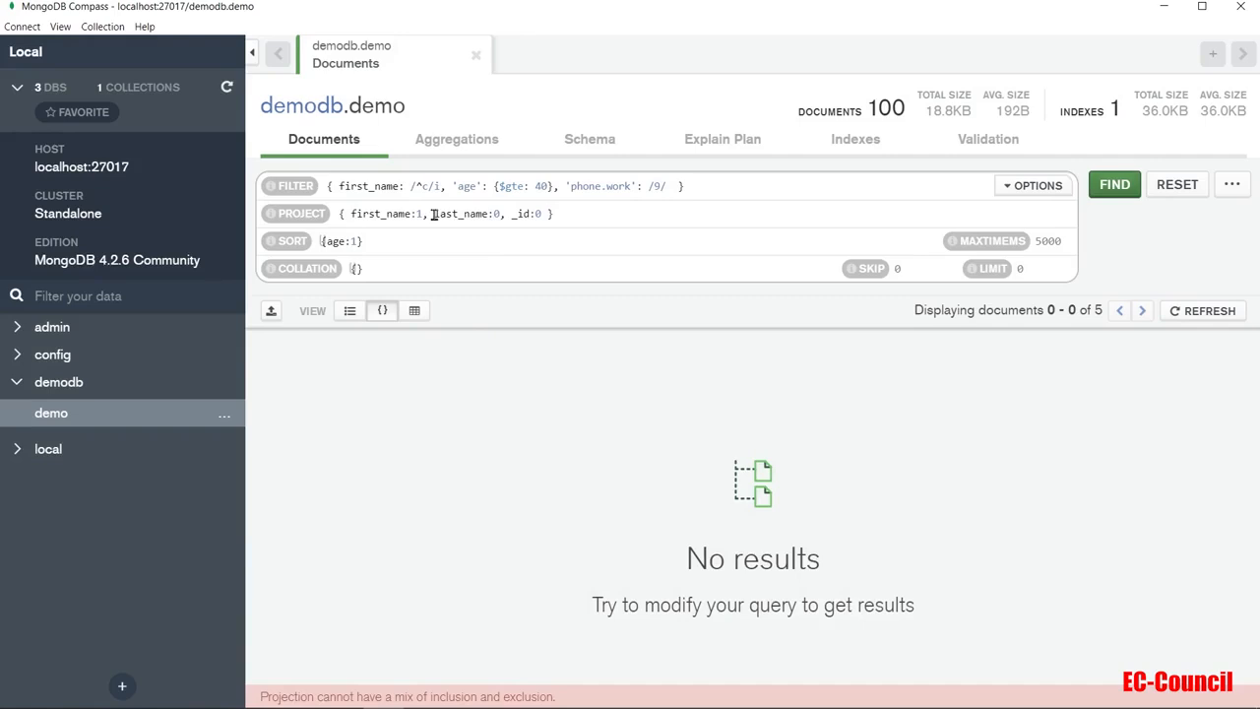
Step: Remove the last_name entry from the projection, leaving { first_name:1, _id:0 }, and run the query
left_click_drag(433, 214, 501, 216)
key("BackSpace")
key("BackSpace")
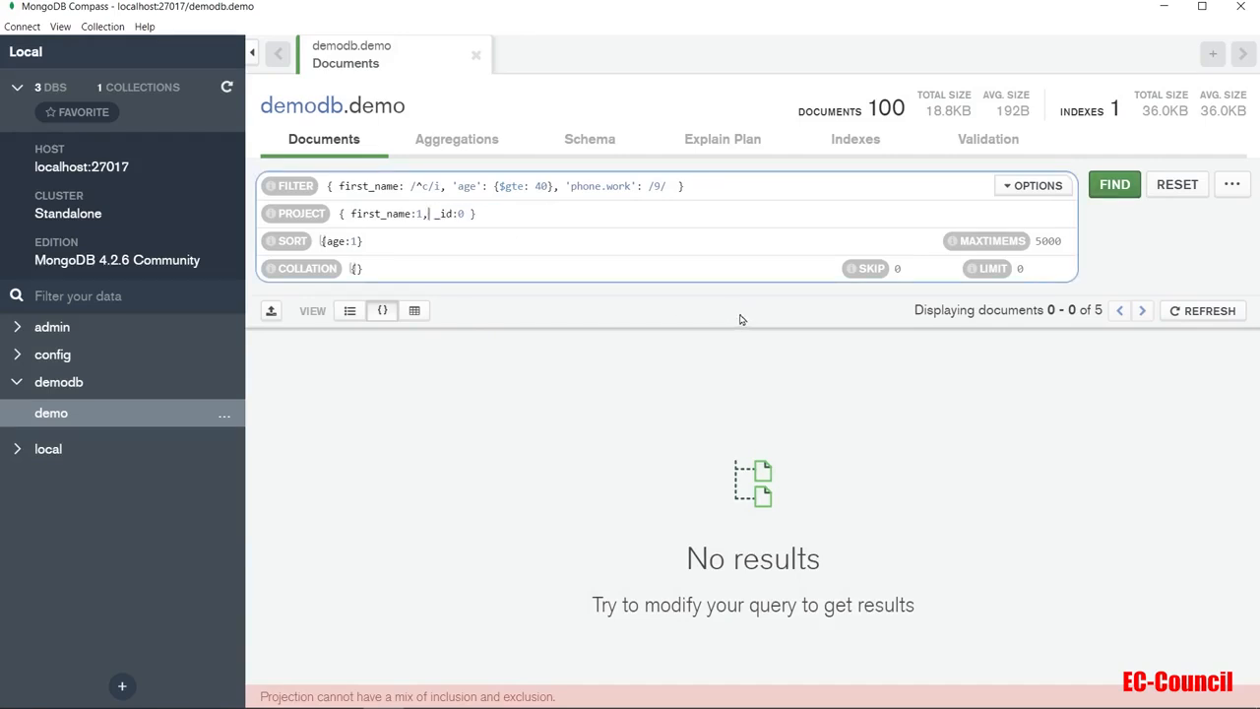
left_click(1113, 186)
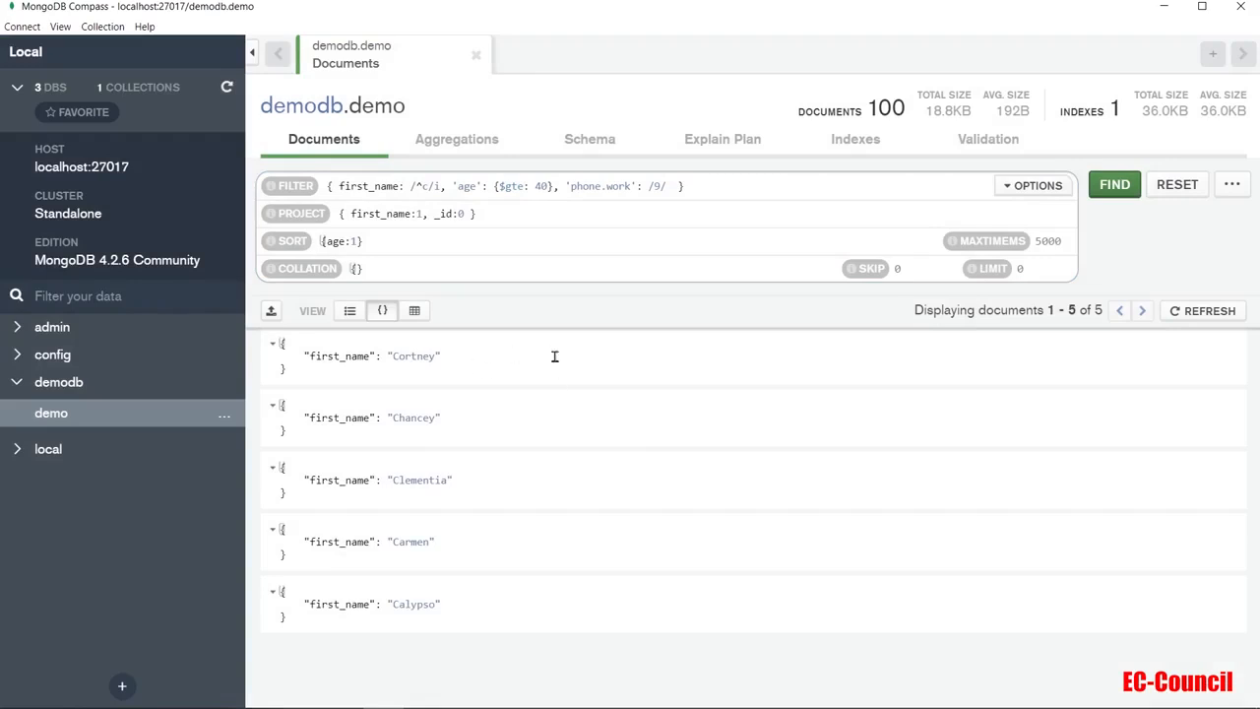
Step: Set first_name to 0 in the projection, run the query and inspect the first document's phone object, leaving it collapsed
left_click(416, 214)
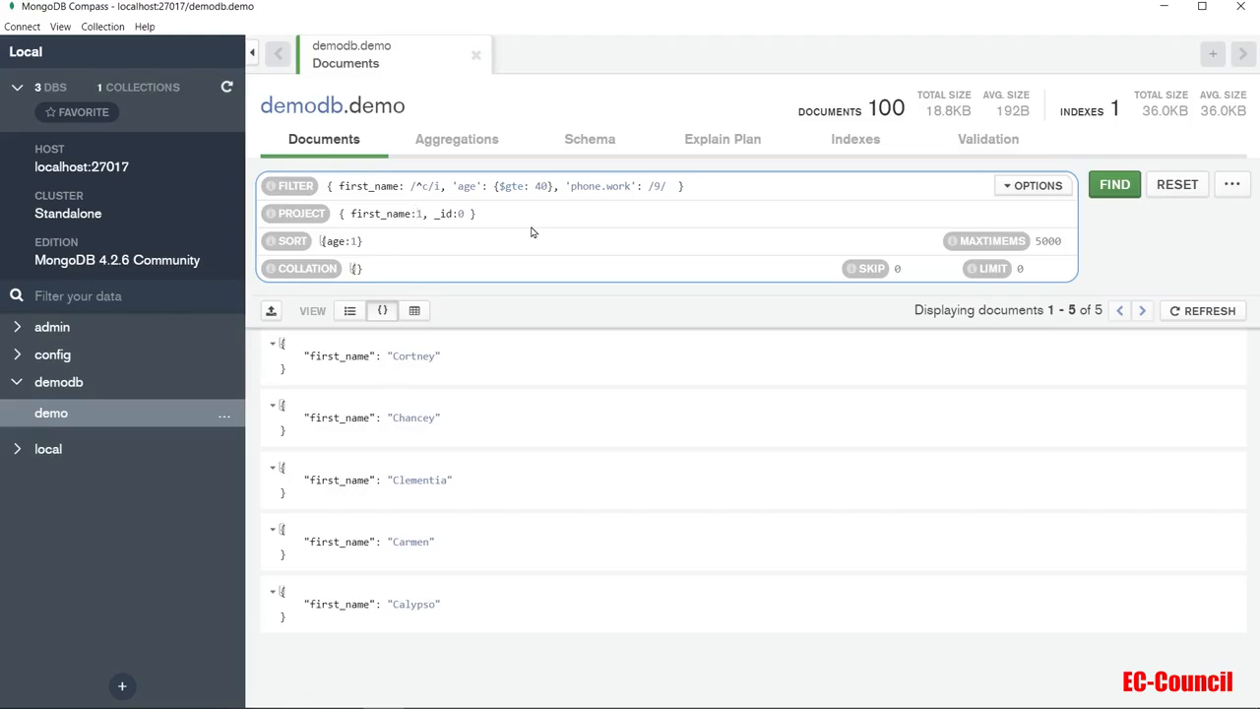
key("BackSpace")
type("0")
left_click(1114, 187)
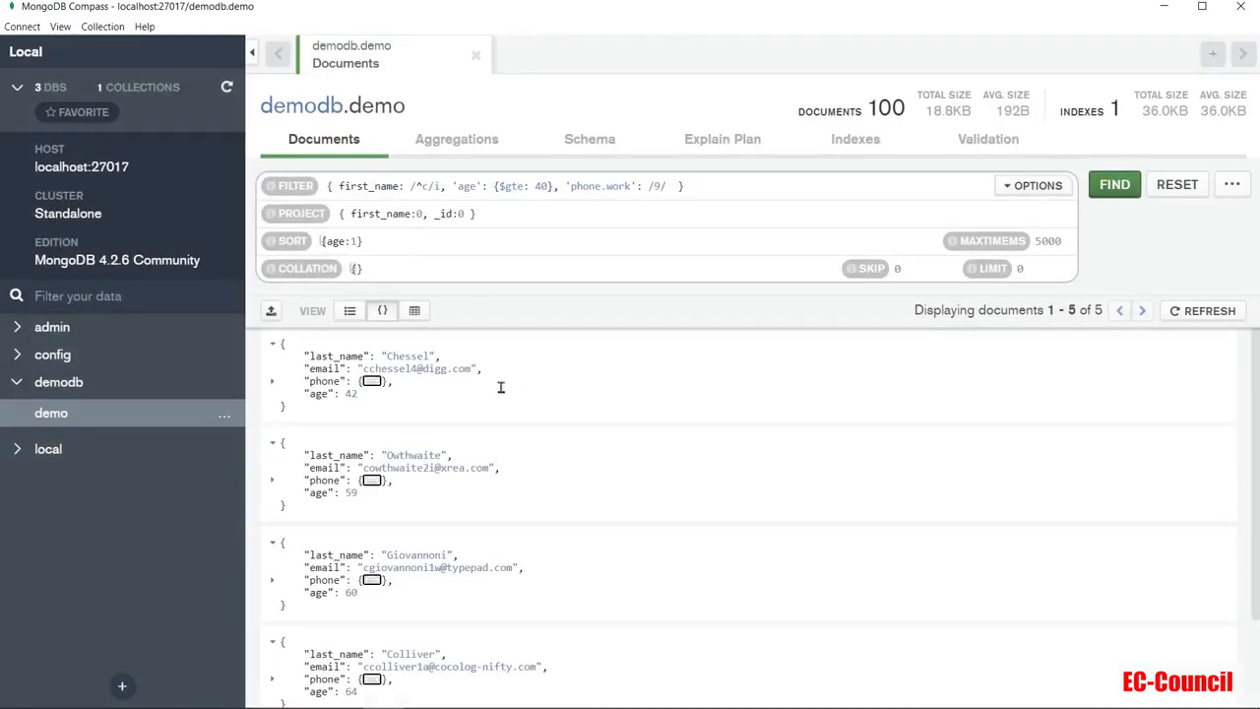
left_click(272, 382)
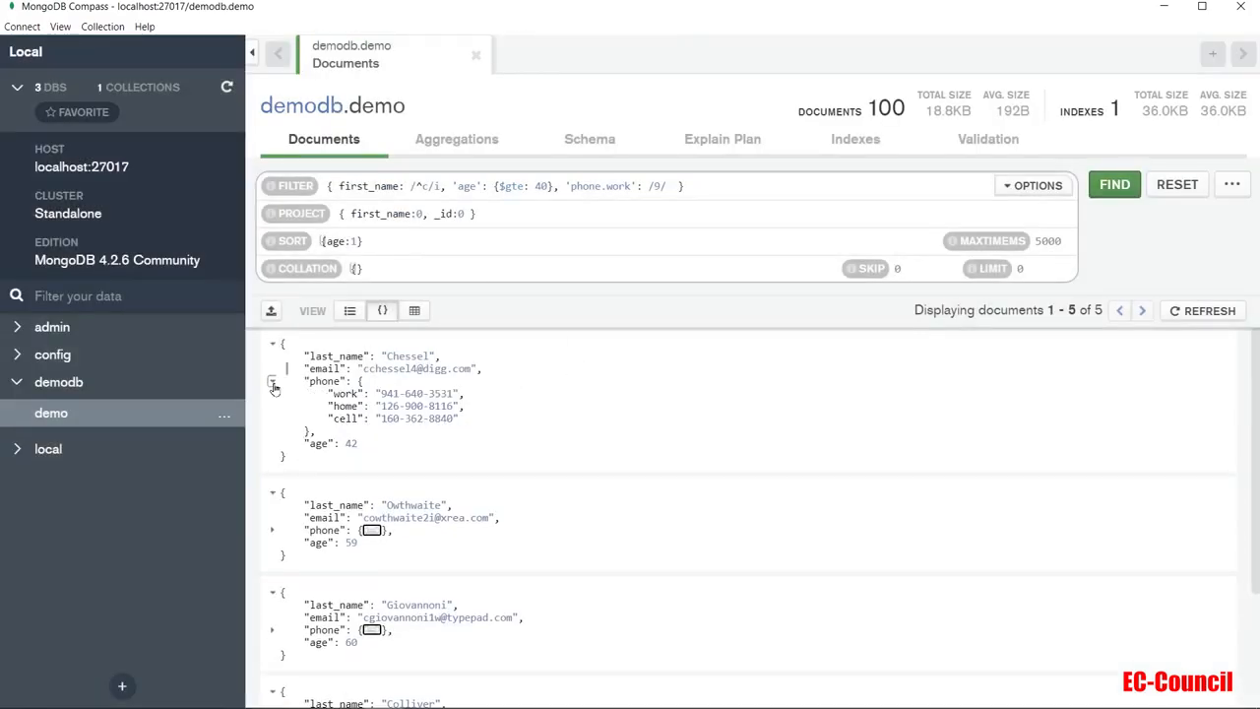
left_click(272, 382)
left_click(698, 214)
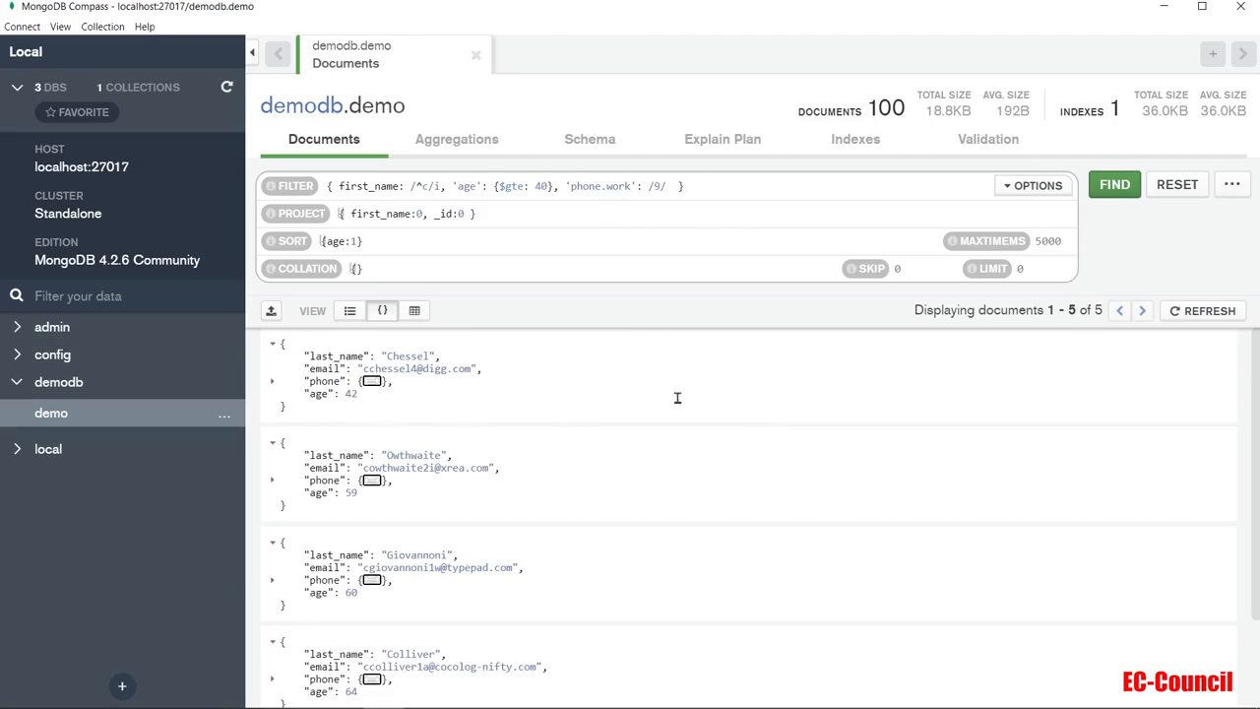
left_click(645, 397)
Step: Go to the collection's aggregation pipeline builder and choose $match as the operator of the first stage
left_click(478, 143)
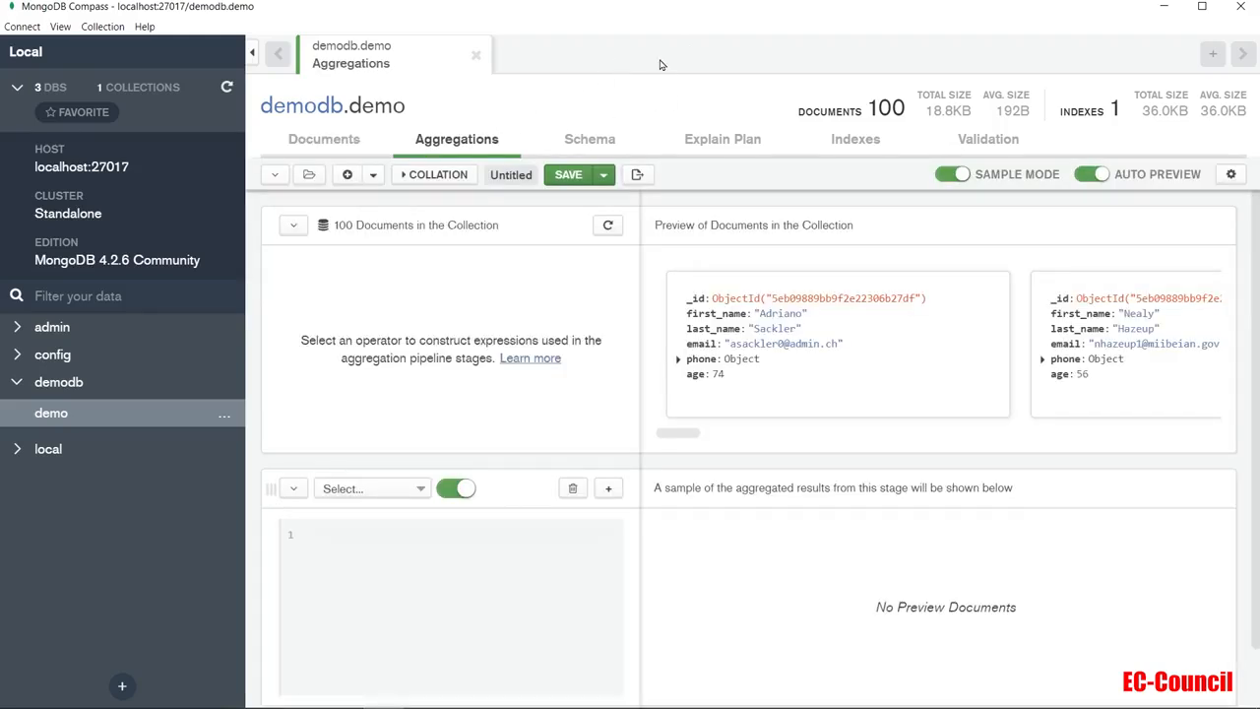
left_click(331, 144)
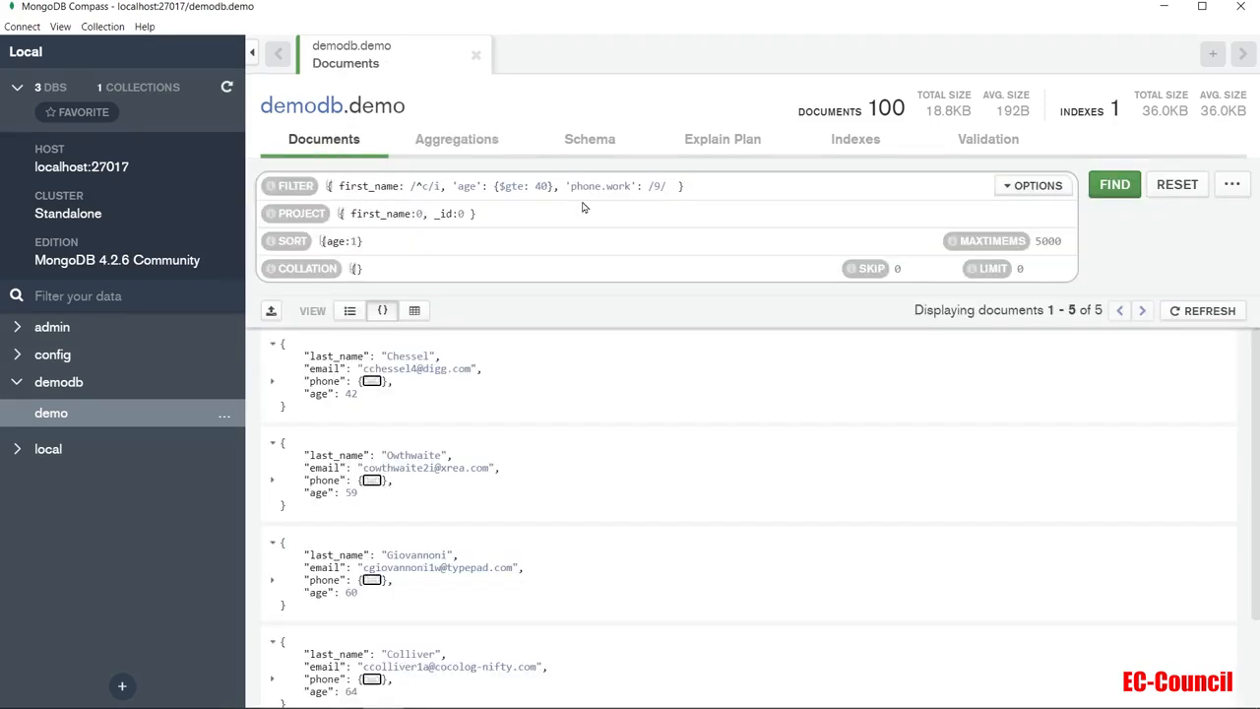
left_click(476, 143)
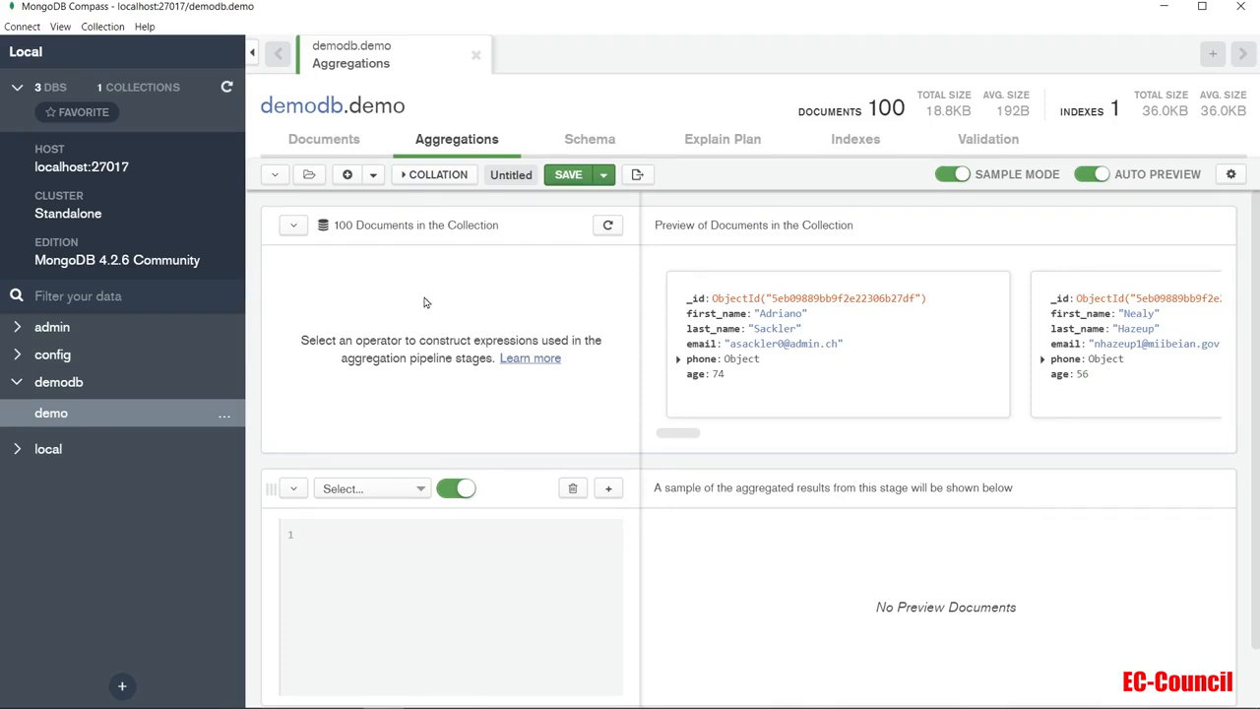
scroll(425, 305, "down", 1)
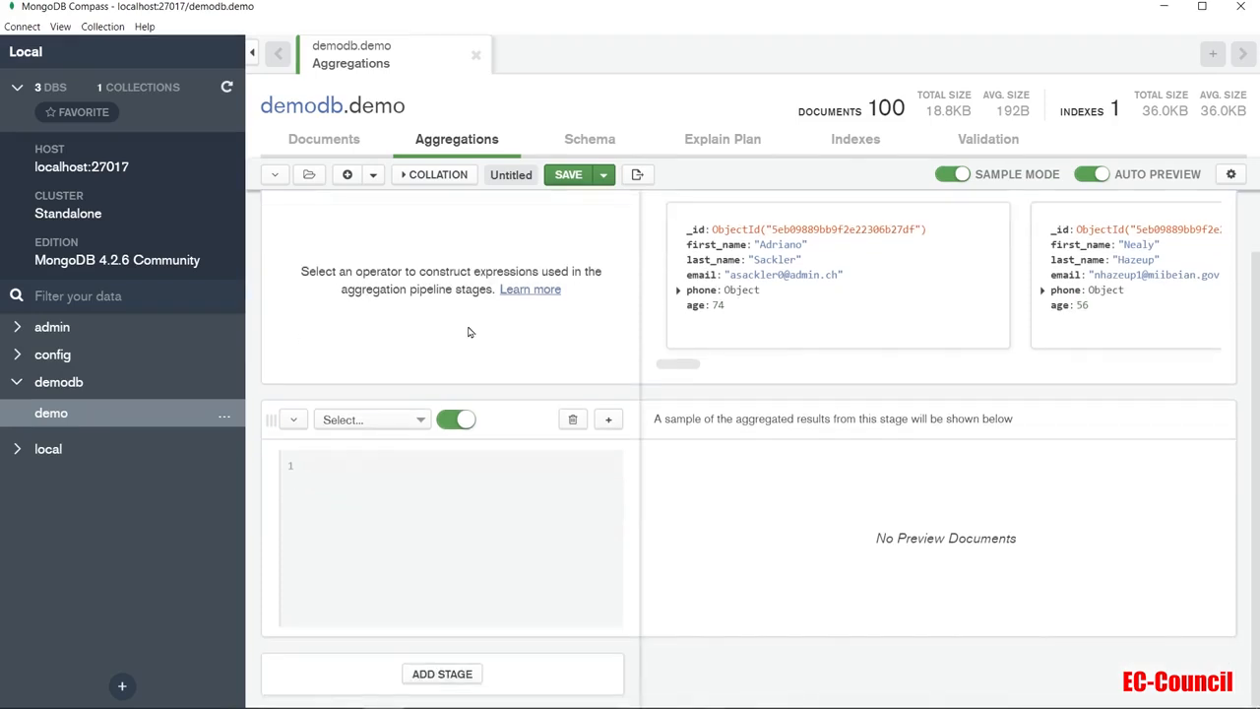
left_click(392, 420)
scroll(380, 492, "down", 3)
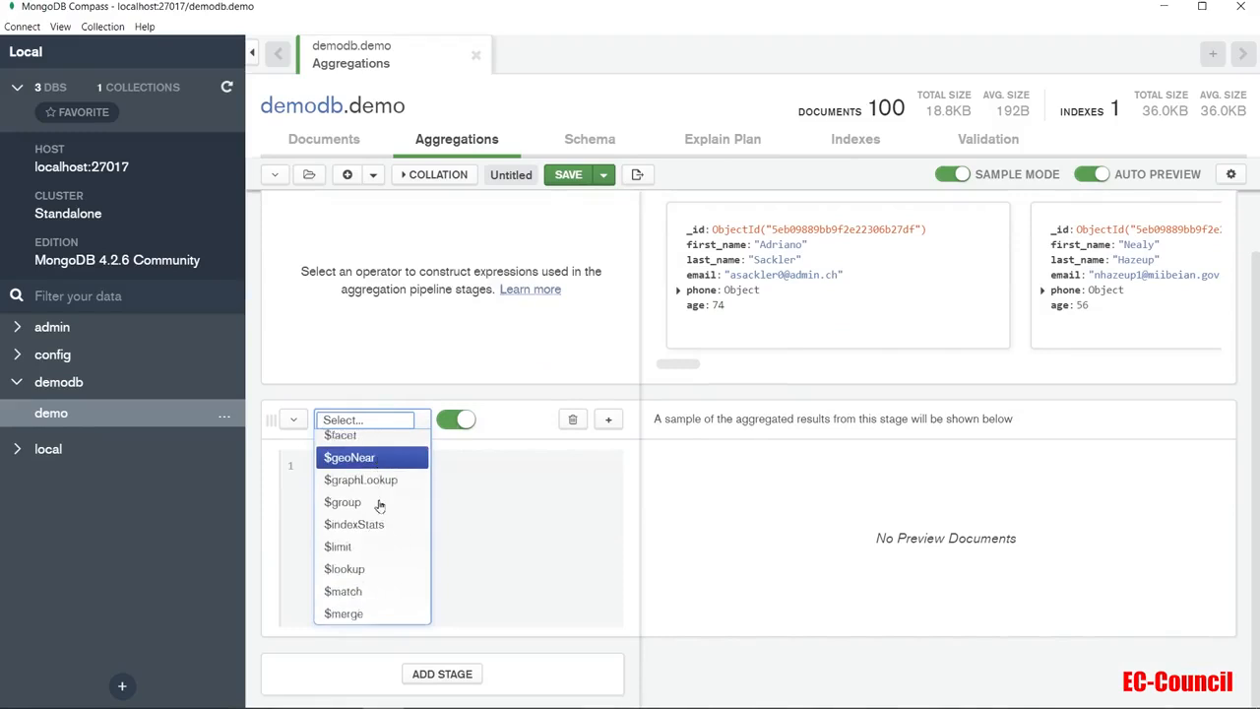
scroll(369, 532, "down", 2)
left_click(369, 461)
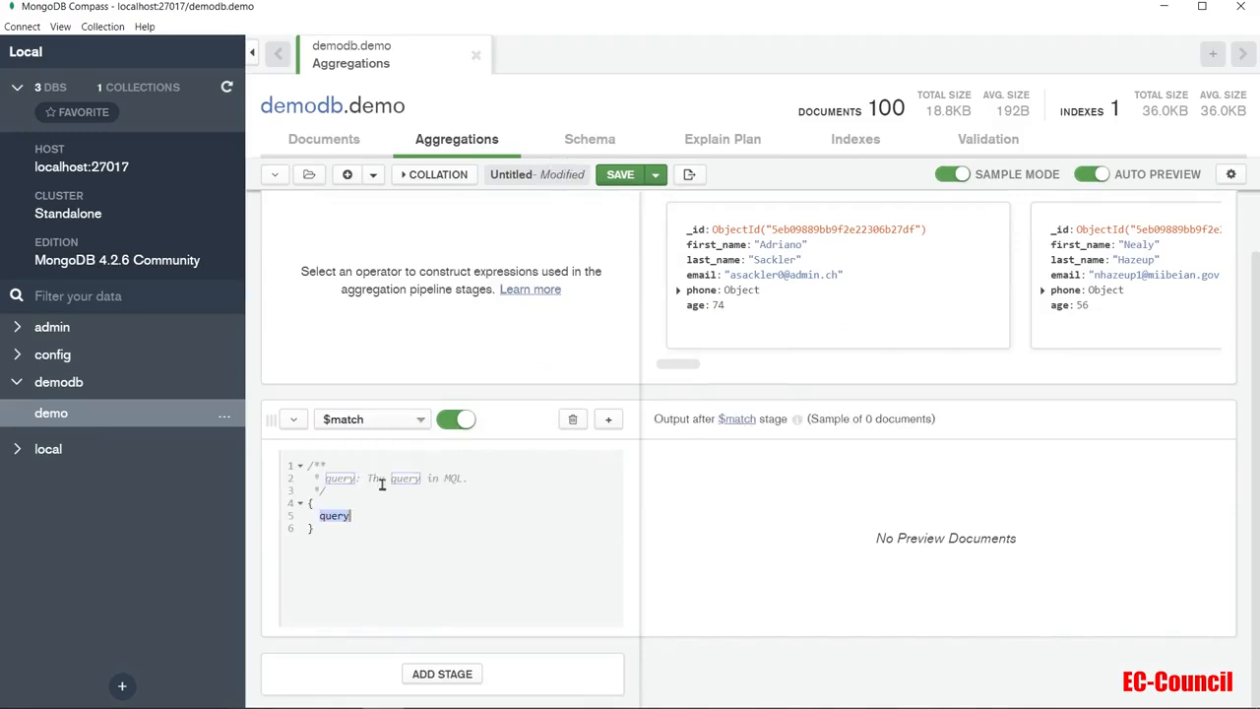
Step: Replace the $match stage's placeholder query with age: {$gte: 30}
type("age:")
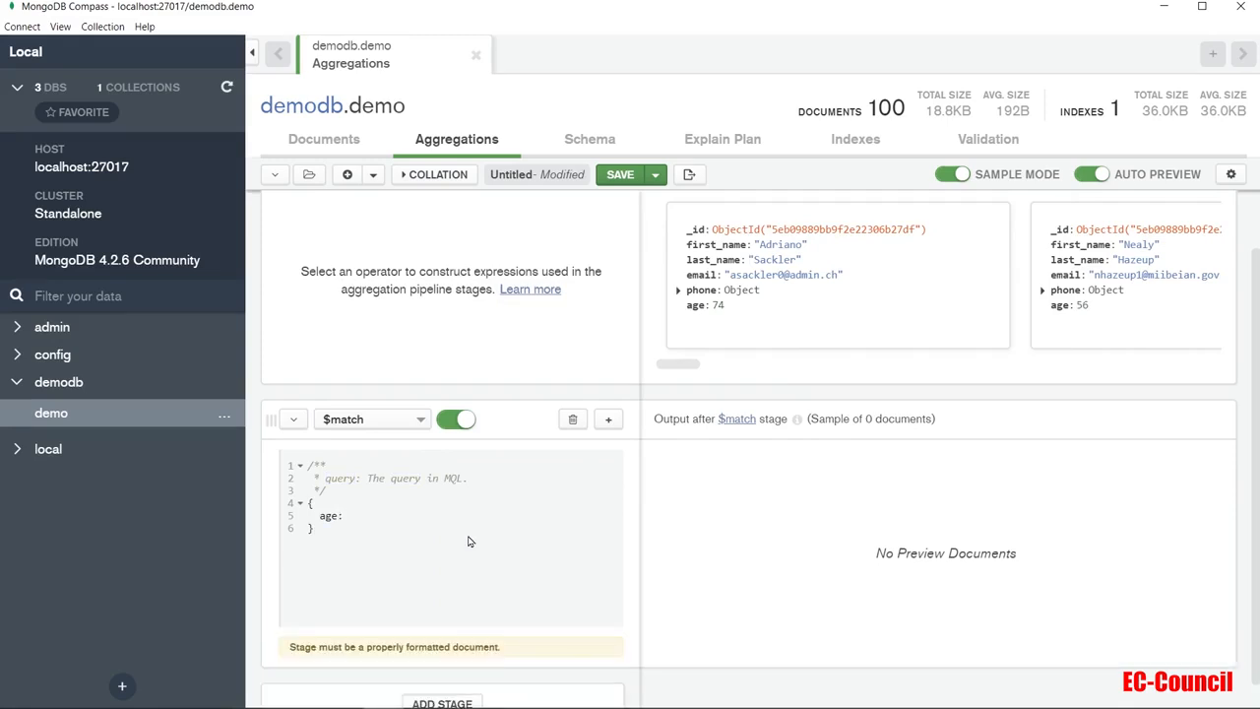
type(" {$ge")
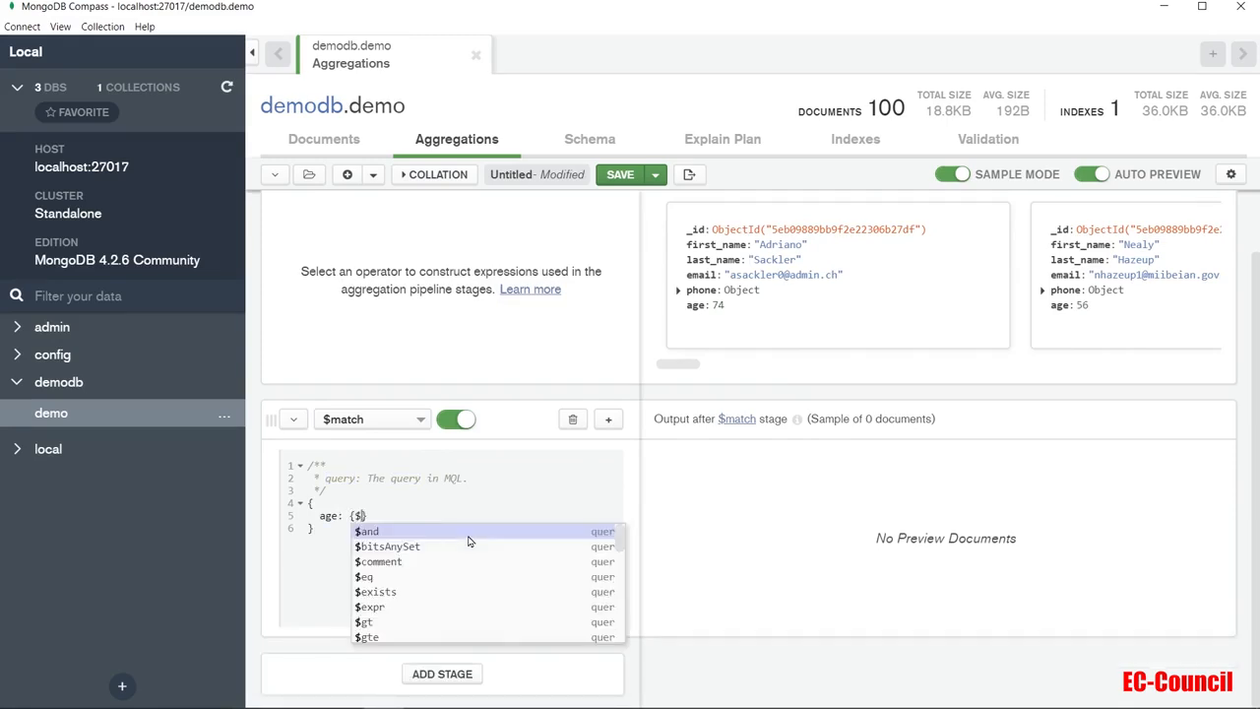
type("te: 30")
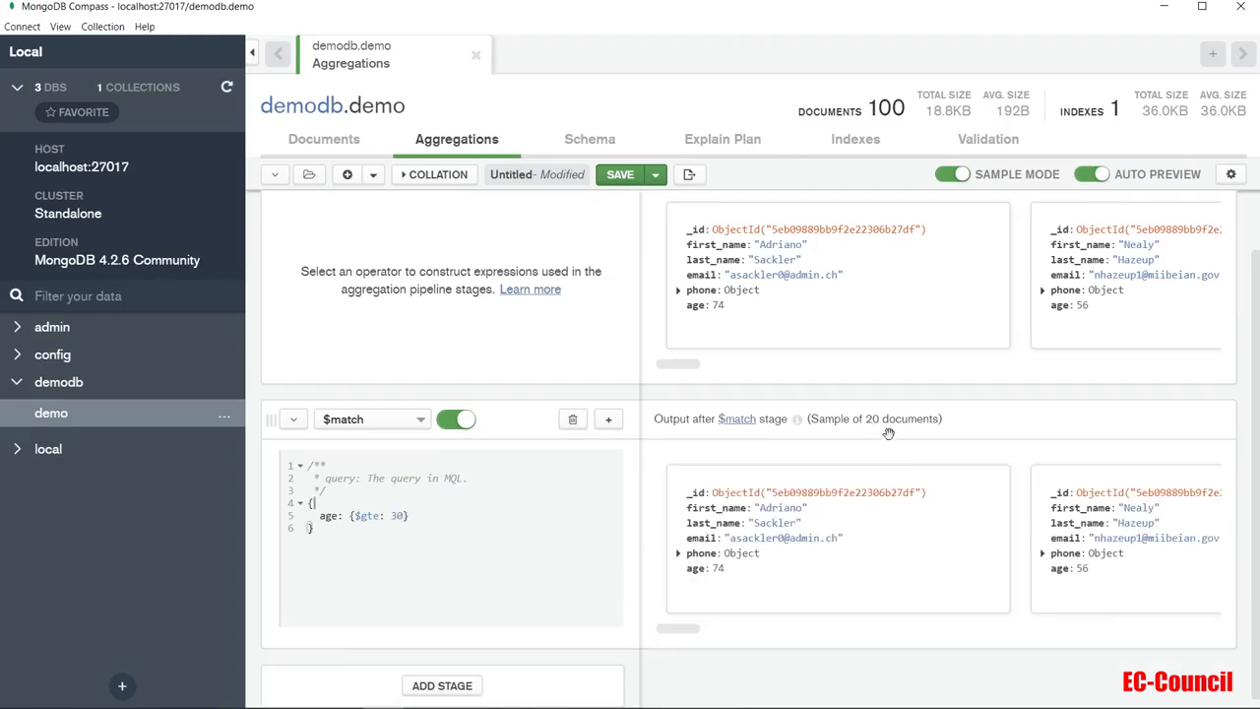
Step: Add a $limit stage after the $match stage and limit the output to 10 documents
scroll(754, 416, "down", 1)
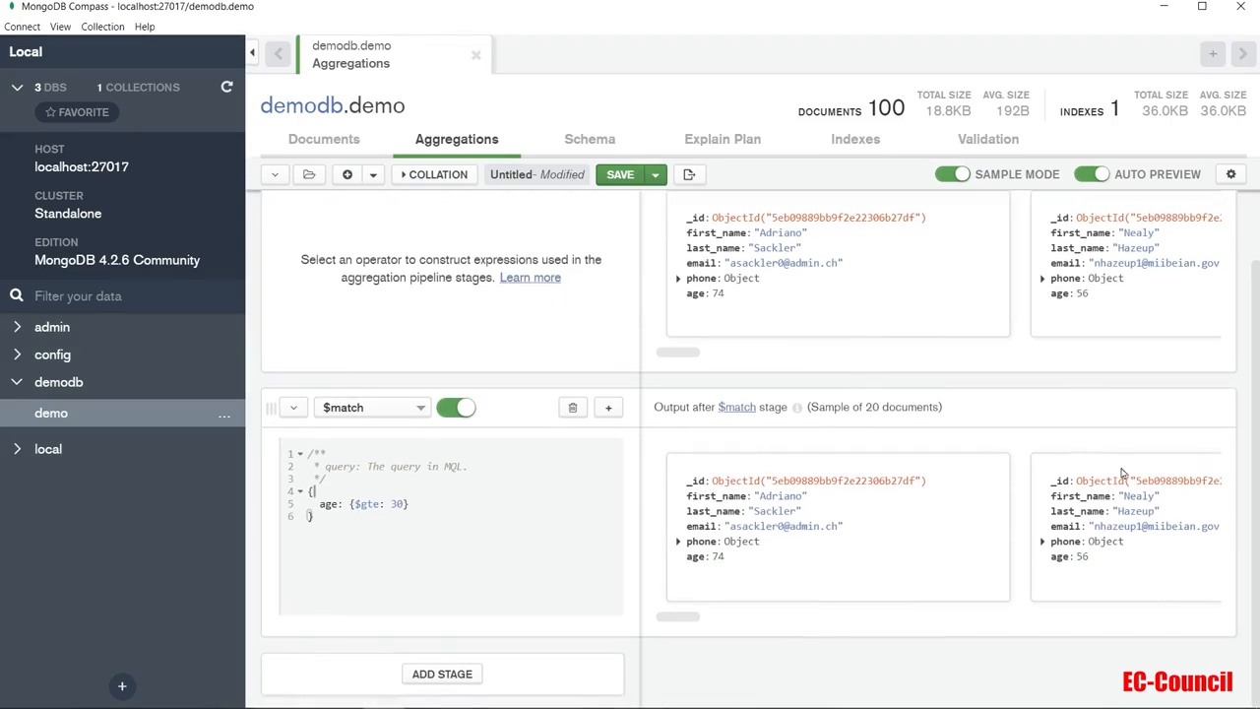
left_click(451, 674)
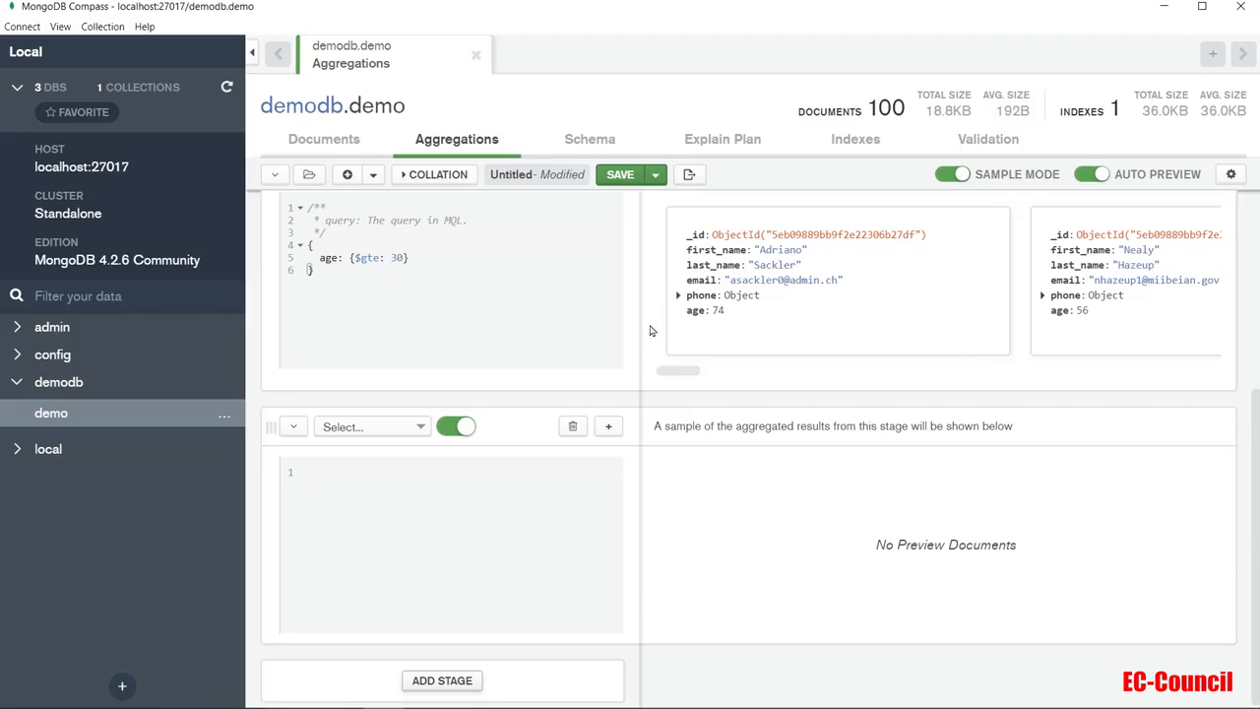
left_click(376, 429)
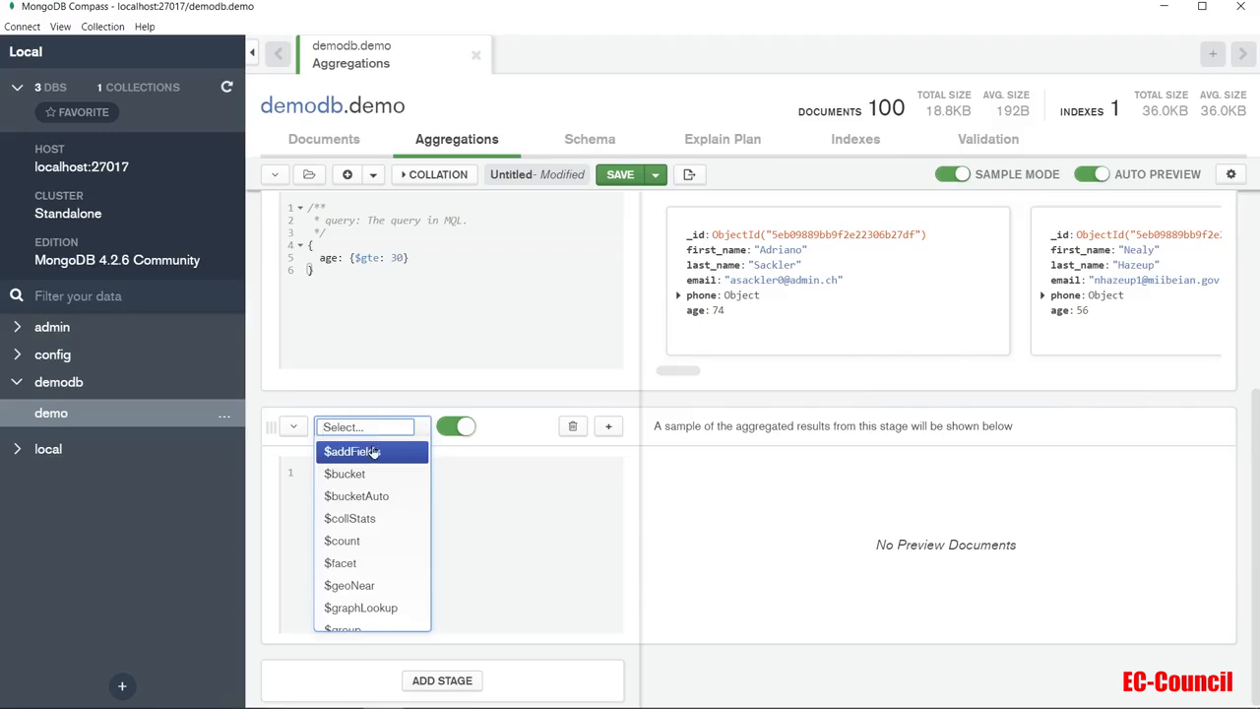
scroll(369, 536, "down", 3)
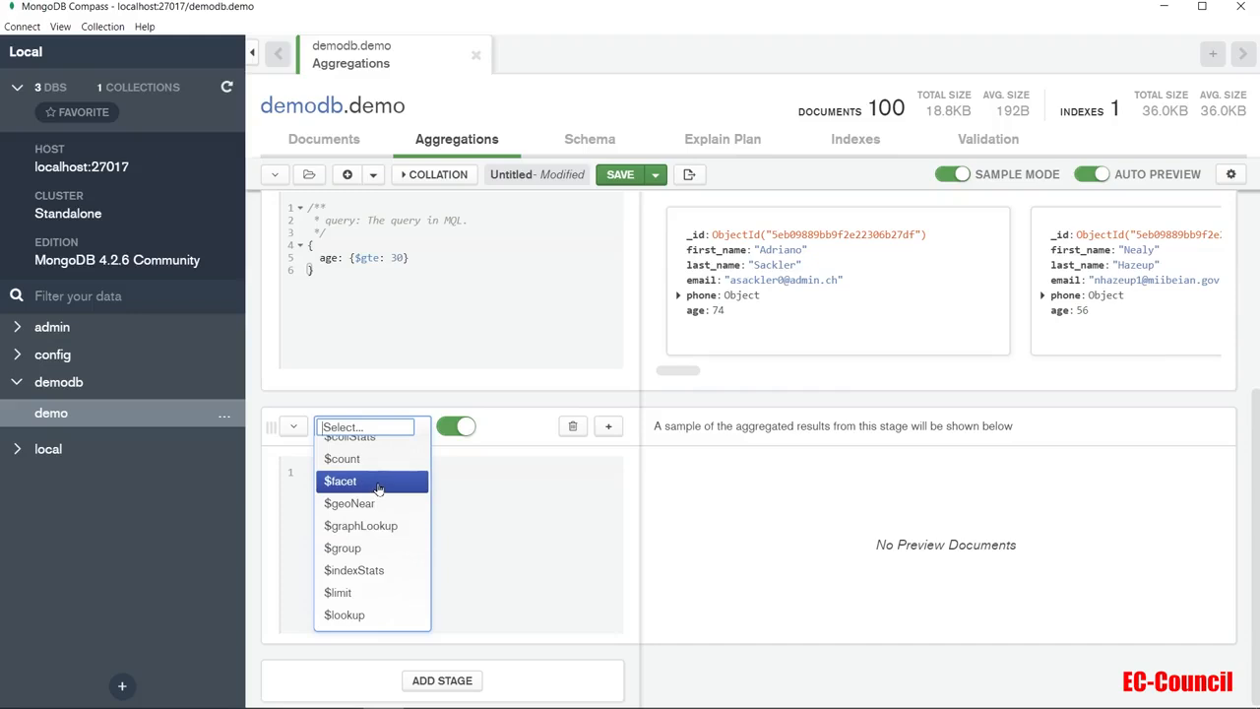
left_click(356, 594)
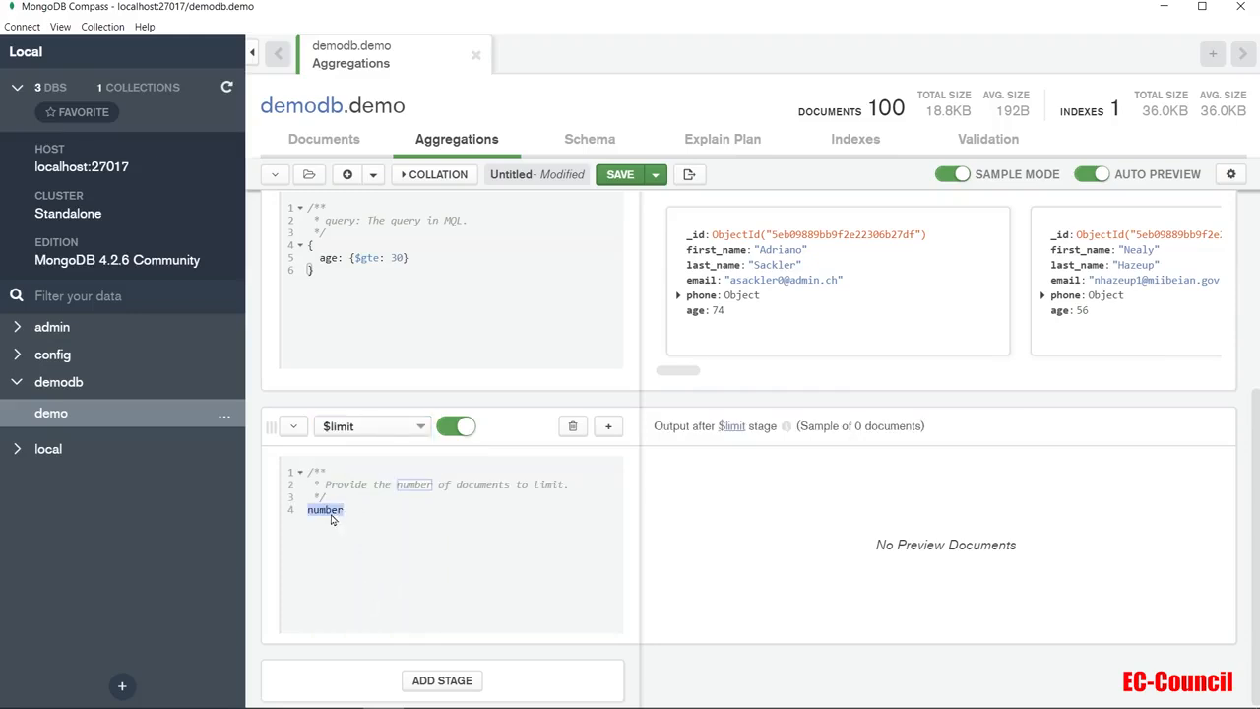
double_click(333, 519)
type("10")
Step: Add another stage after the $limit stage and choose $sort as its operator
scroll(832, 525, "down", 1)
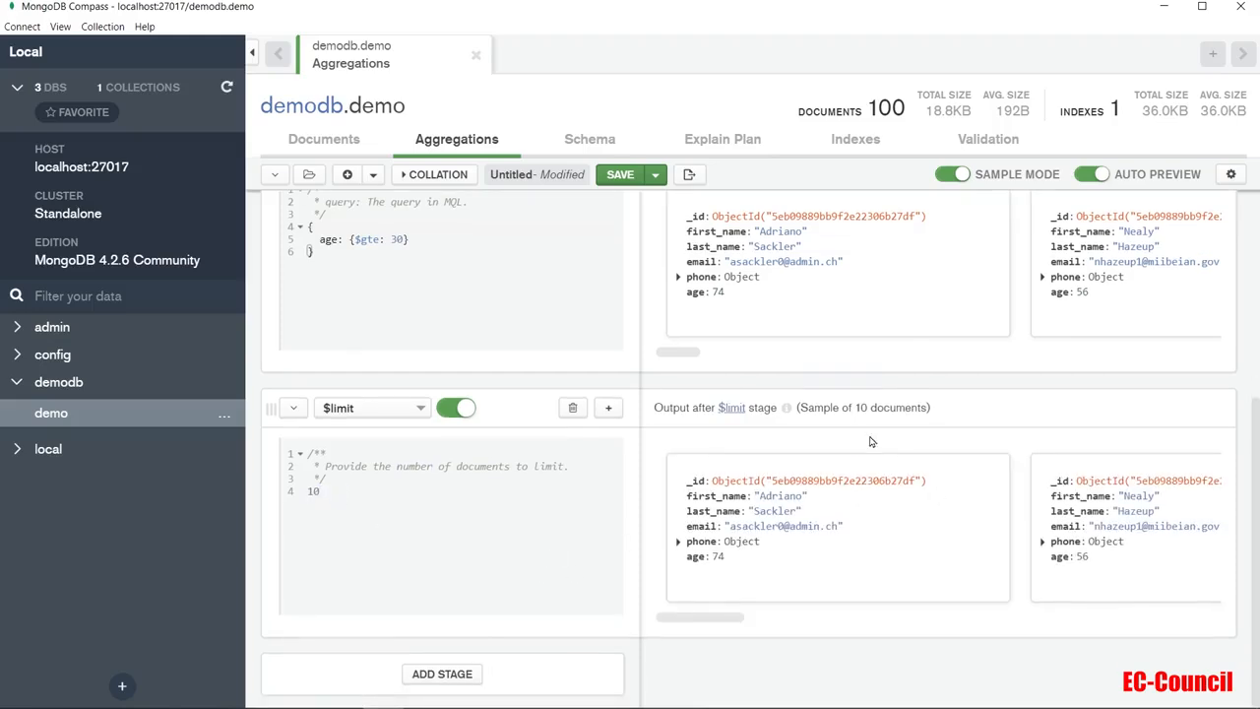
left_click(468, 673)
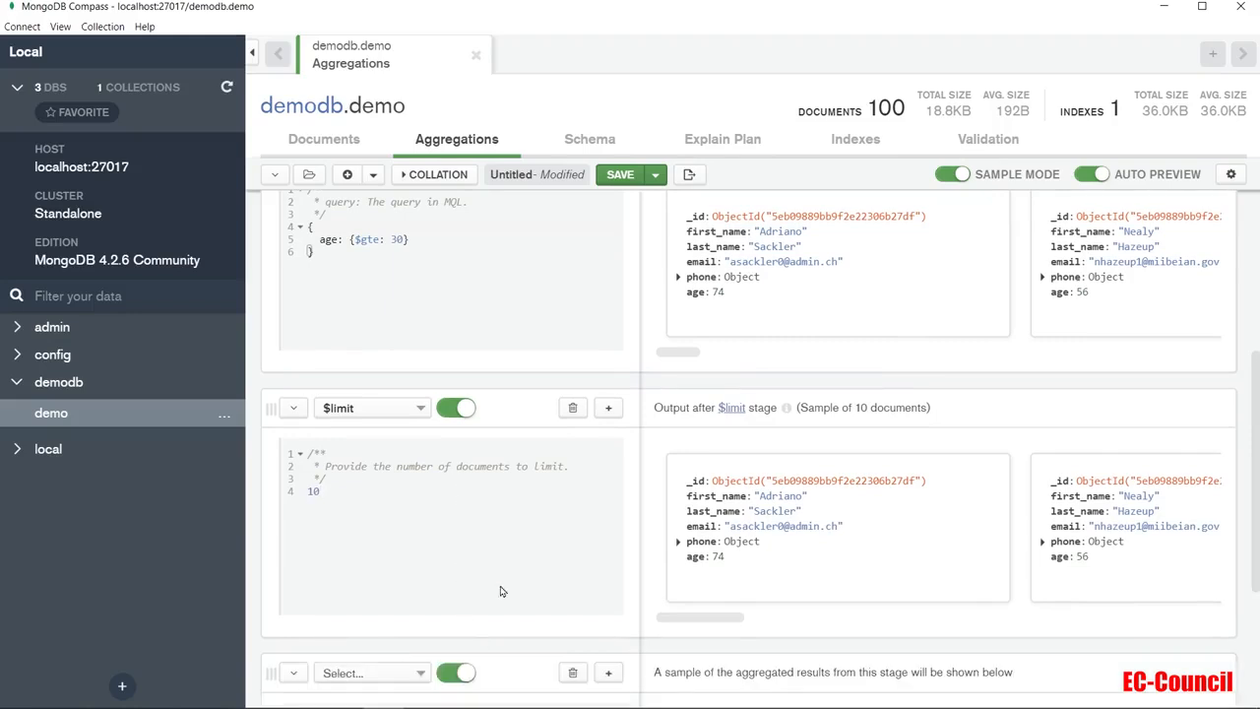
scroll(482, 576, "down", 3)
left_click(386, 421)
scroll(393, 476, "down", 5)
scroll(373, 536, "down", 3)
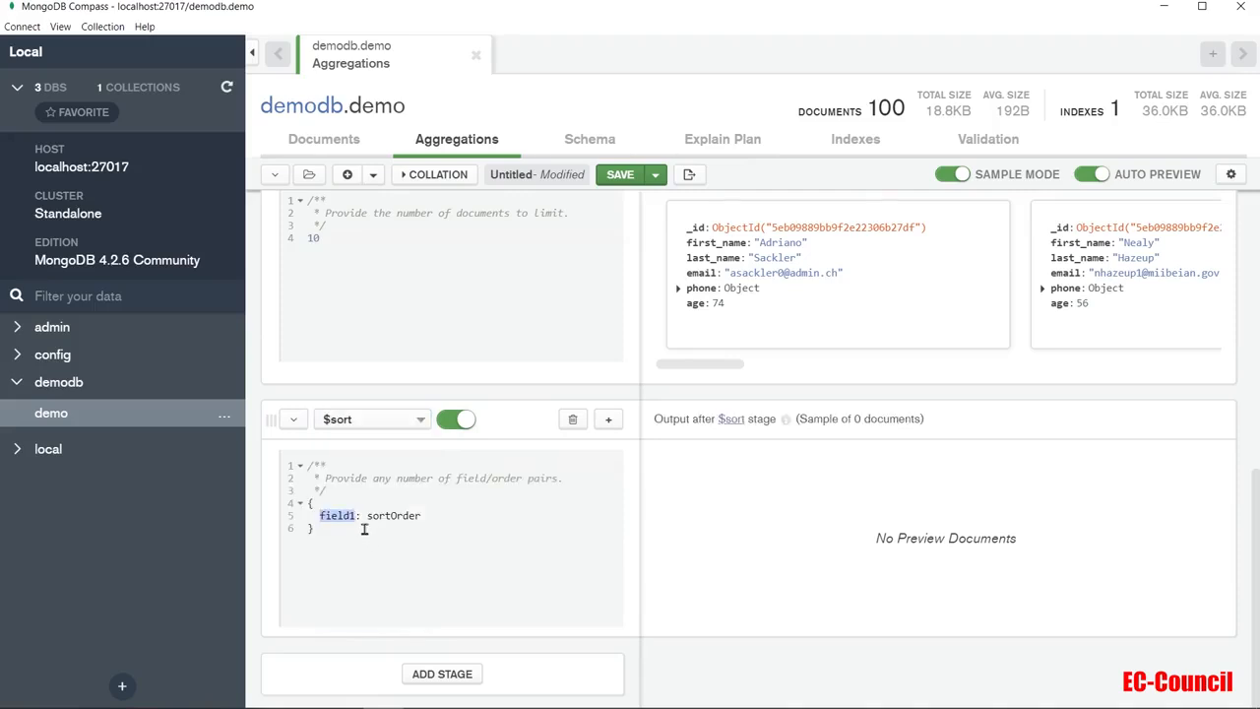
Step: Fill the $sort stage with age: 1 and check its preview documents
type("age")
key("Tab")
type("1")
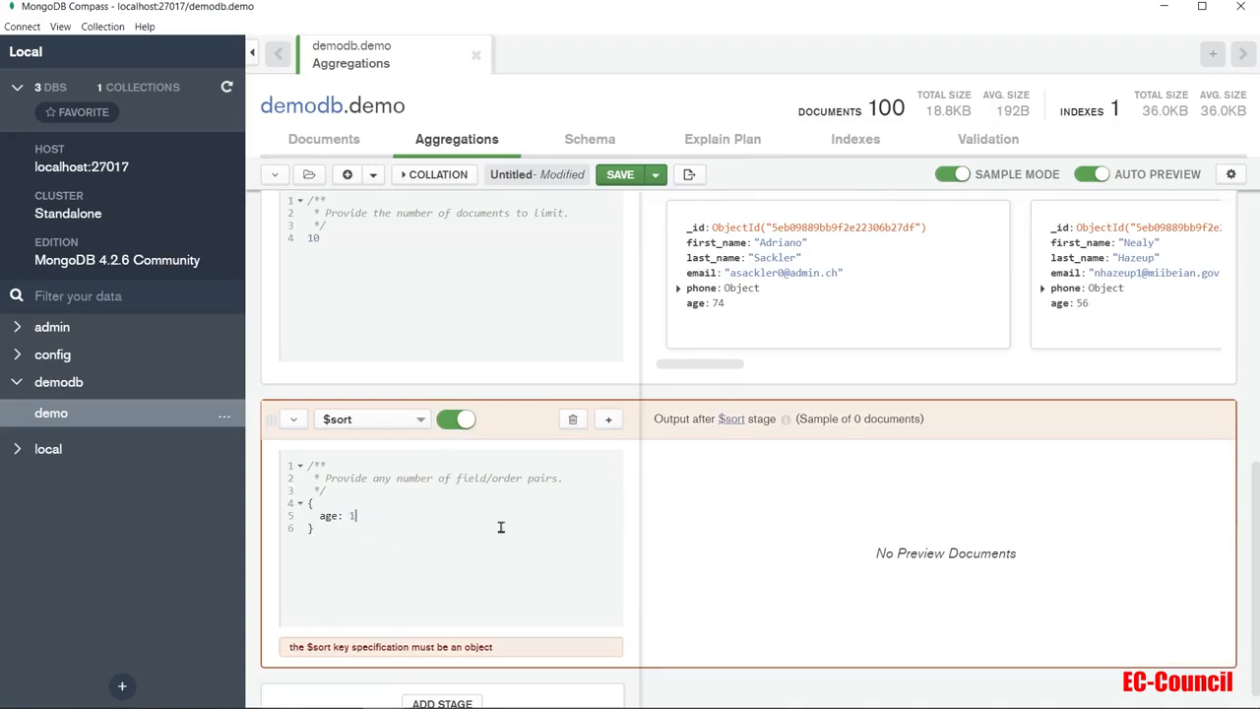
scroll(746, 593, "down", 1)
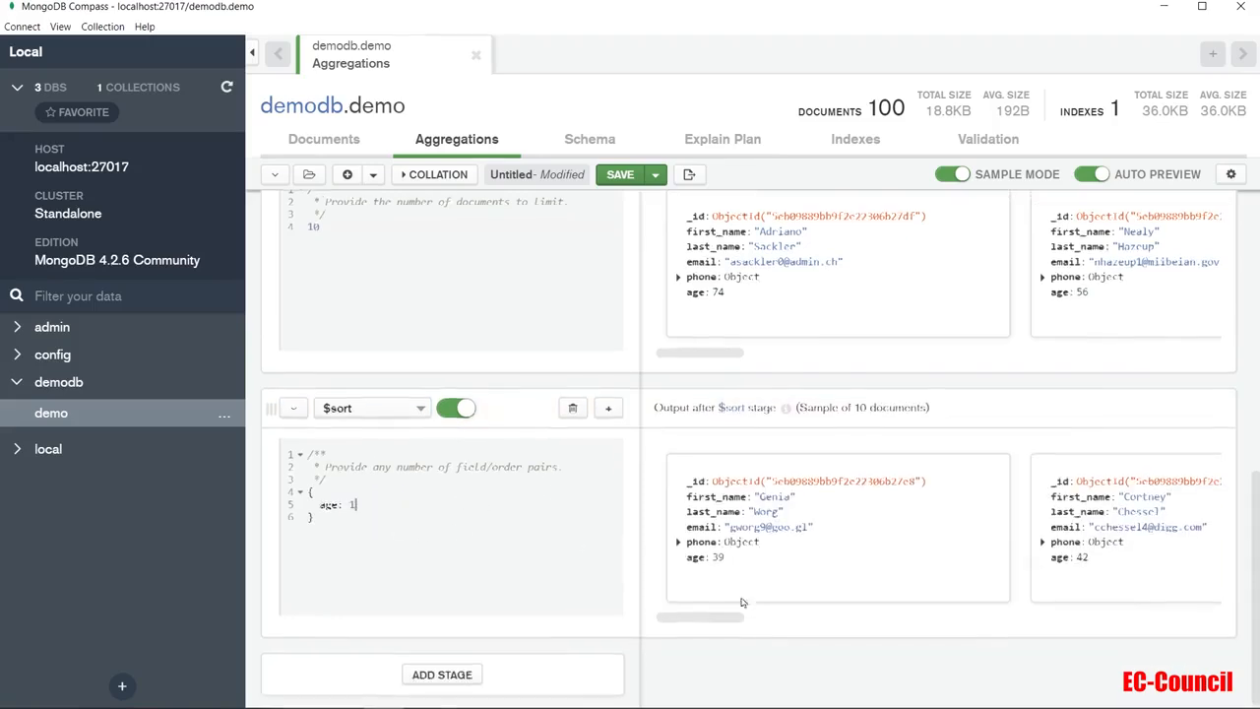
left_click_drag(725, 619, 698, 617)
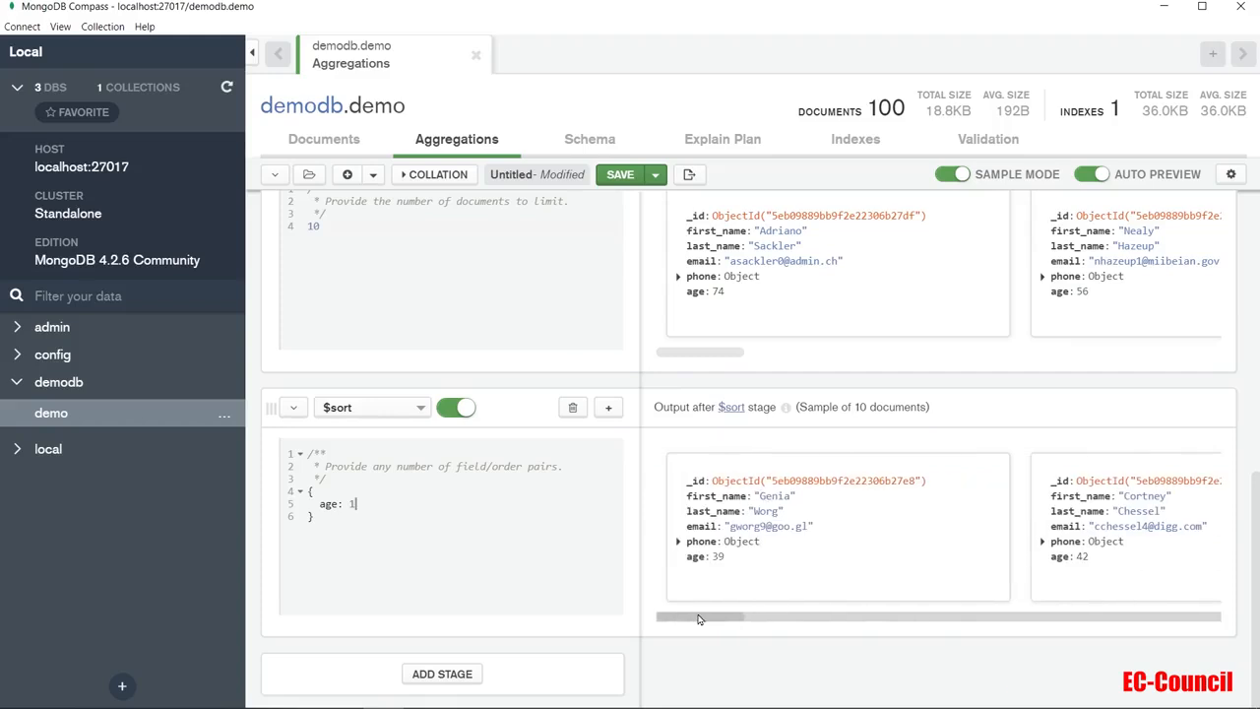
Step: Add another stage after the $sort stage and choose $project as its operator
left_click(442, 673)
scroll(472, 551, "down", 3)
left_click(396, 430)
scroll(411, 506, "down", 3)
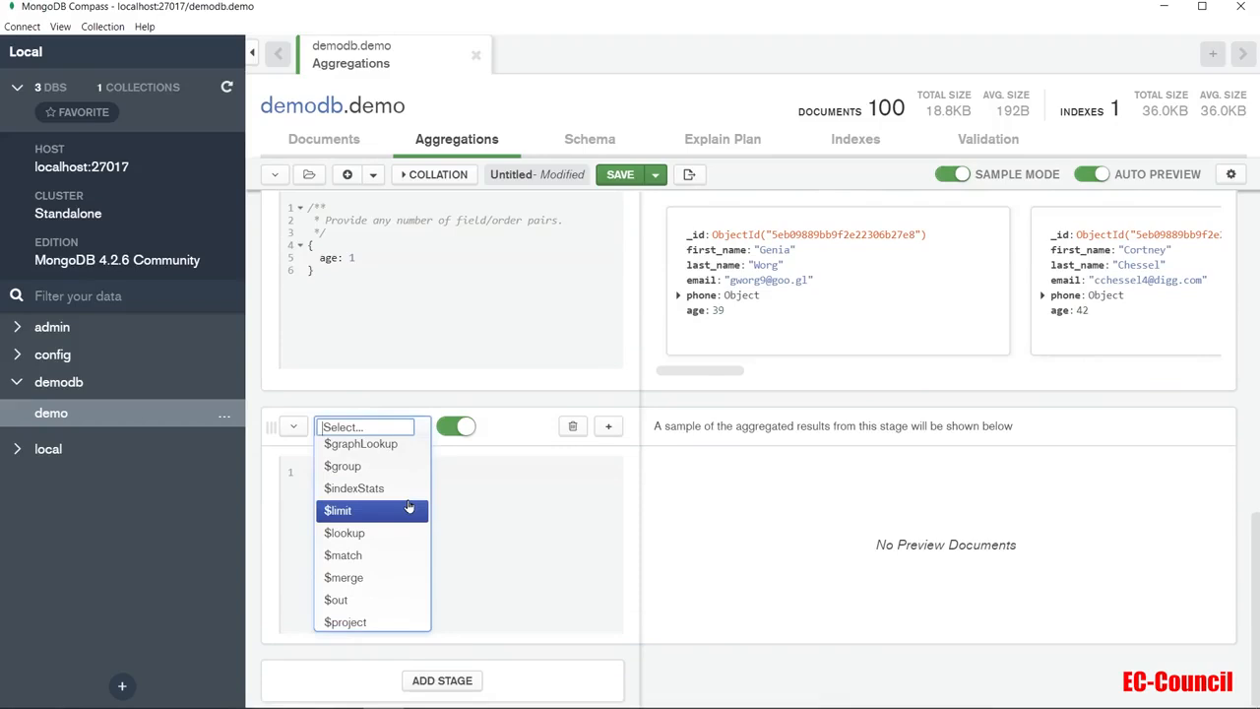
scroll(409, 506, "down", 2)
left_click(411, 537)
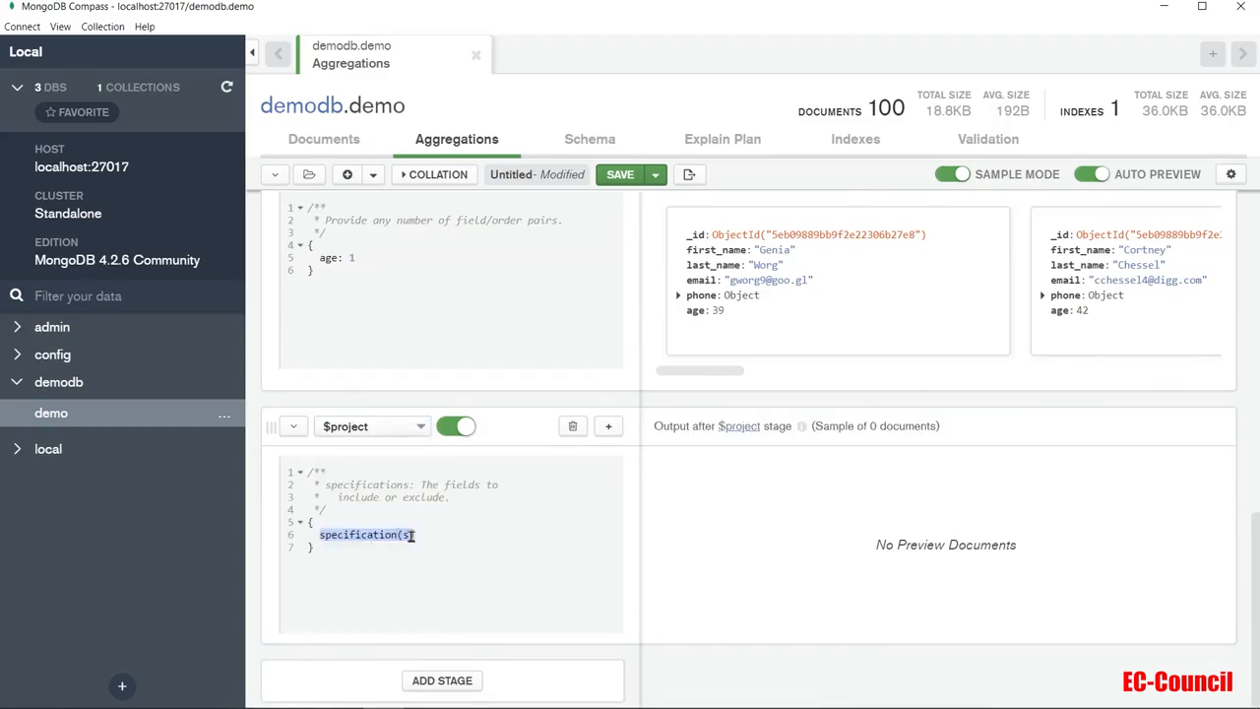
Step: Replace the $project stage's placeholder specification with first_name:1, last_name:1, _id:0
double_click(364, 537)
left_click(408, 536)
left_click_drag(417, 536, 319, 536)
type("fir")
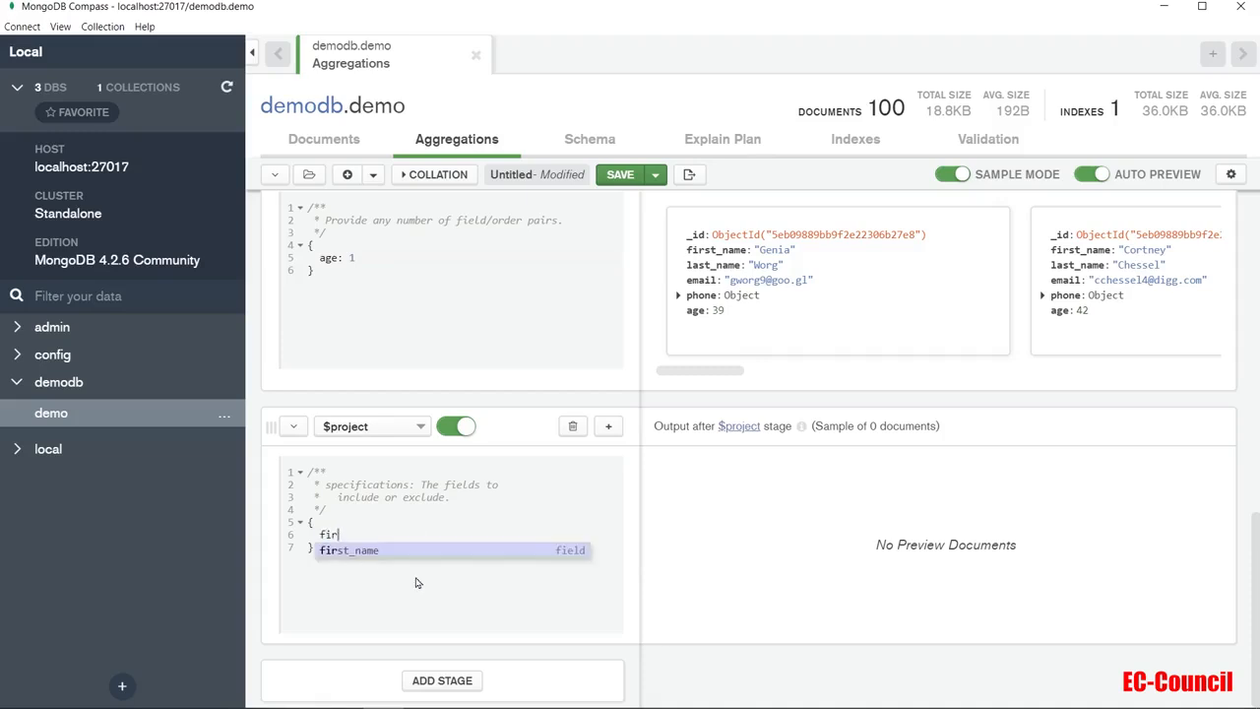
type("st_name:1, last")
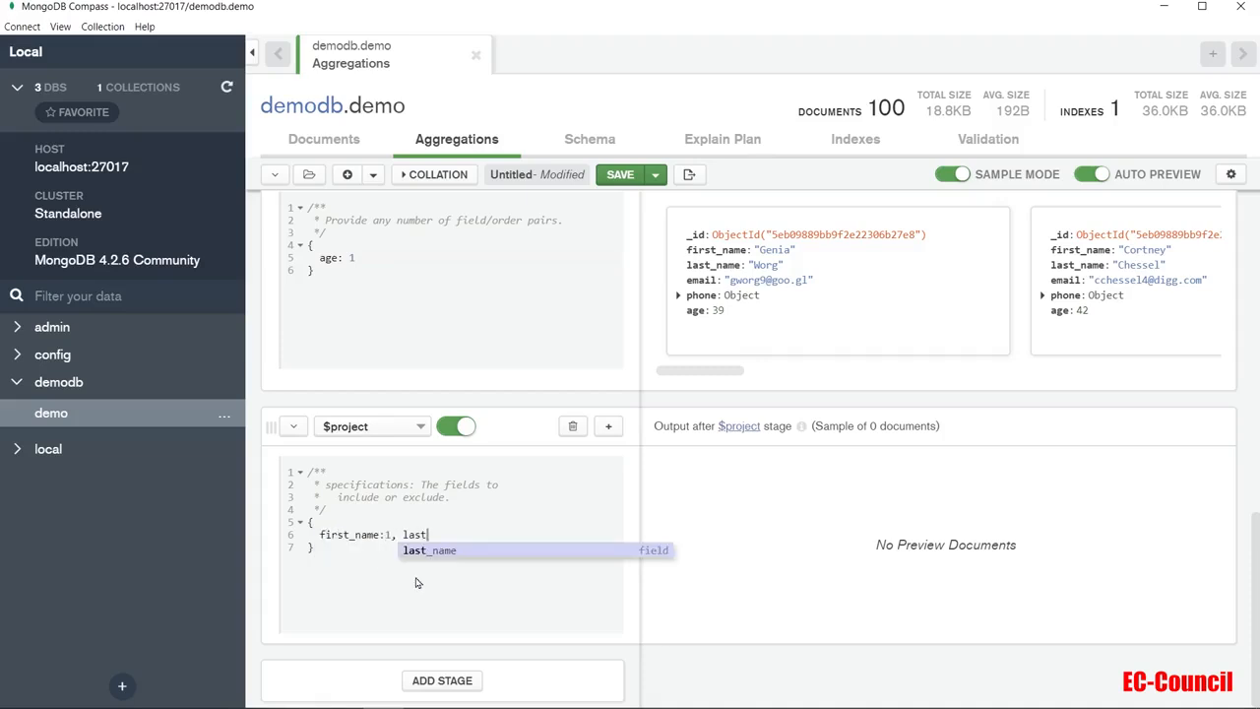
type("_name:")
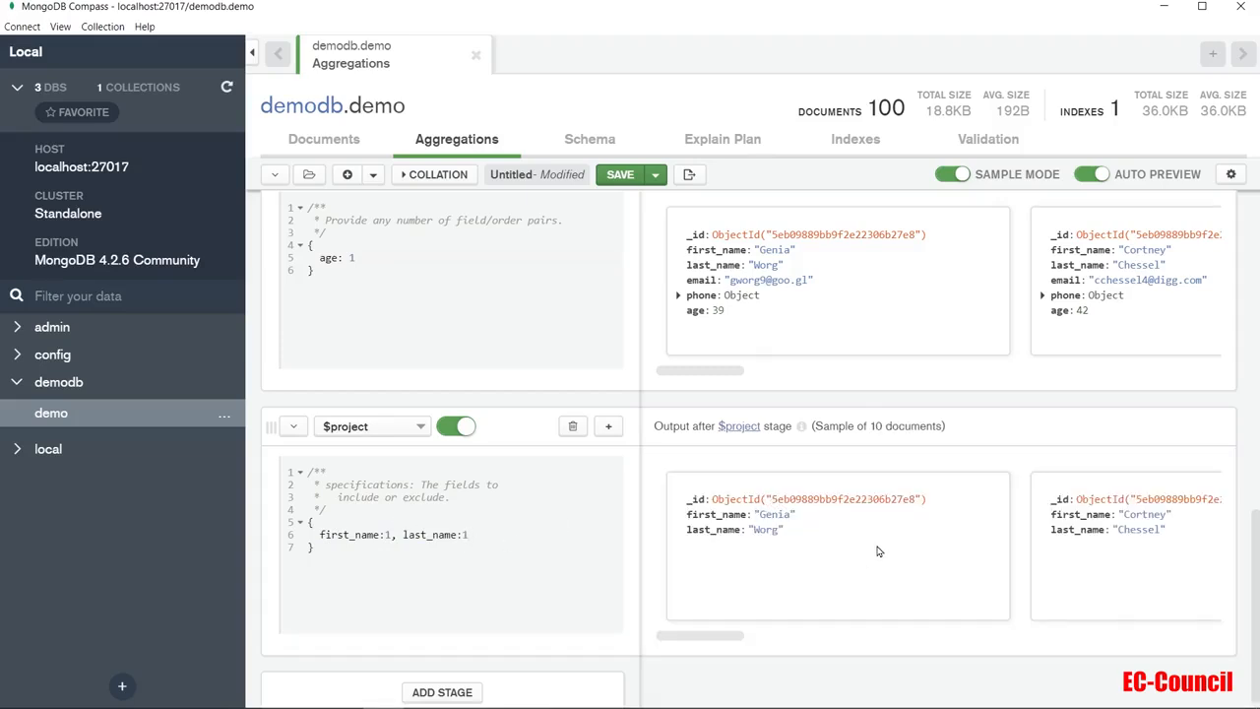
type("1, _id:0")
scroll(669, 486, "down", 1)
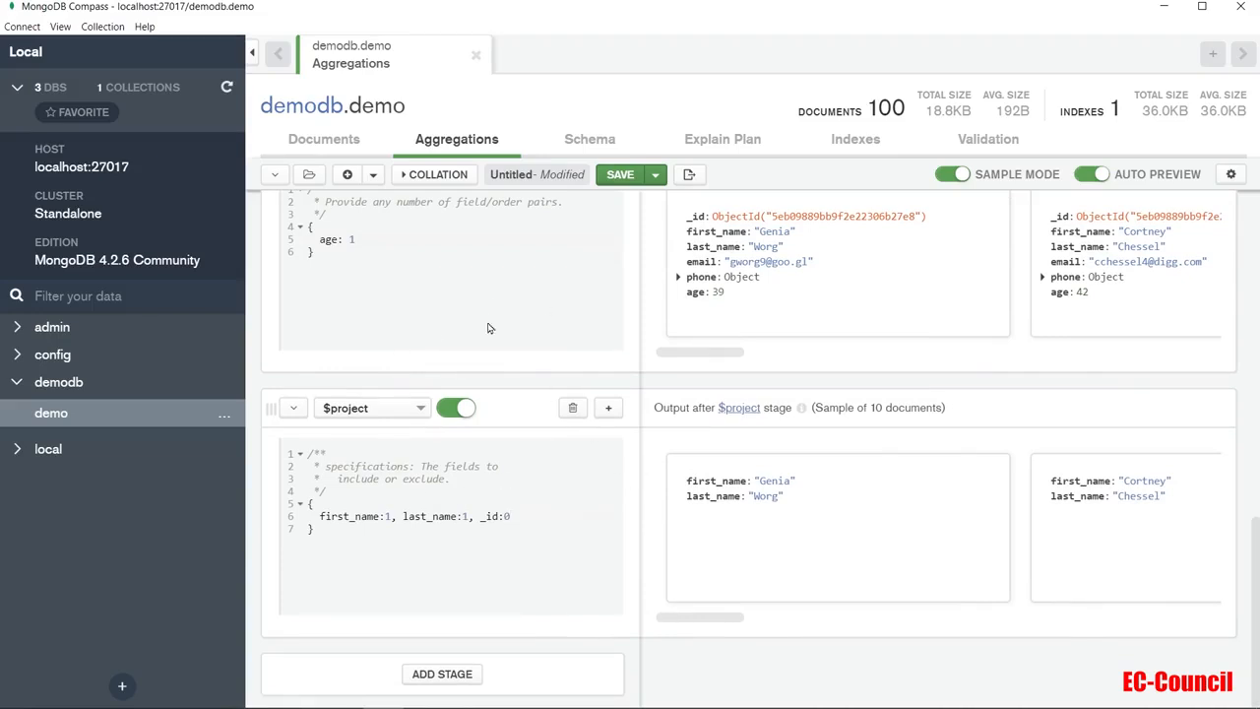
Step: Open the pipeline's export to language, choose Node as the target and look through the generated code
left_click(689, 176)
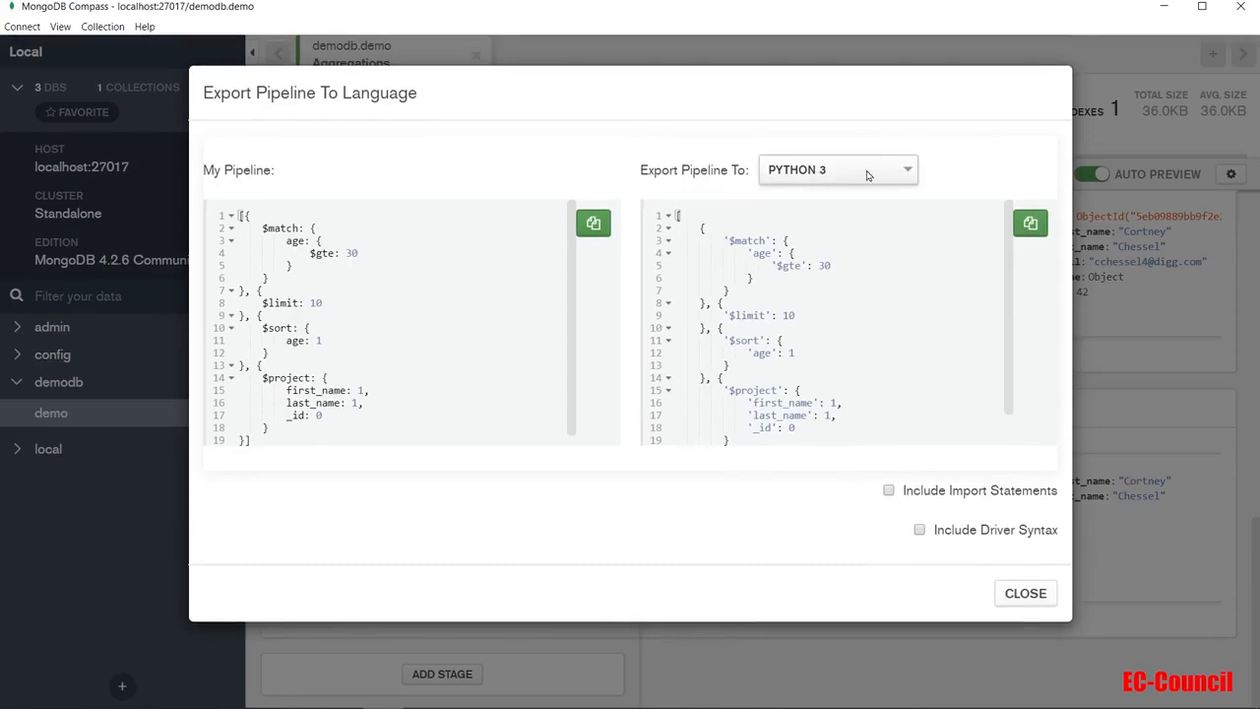
left_click(907, 174)
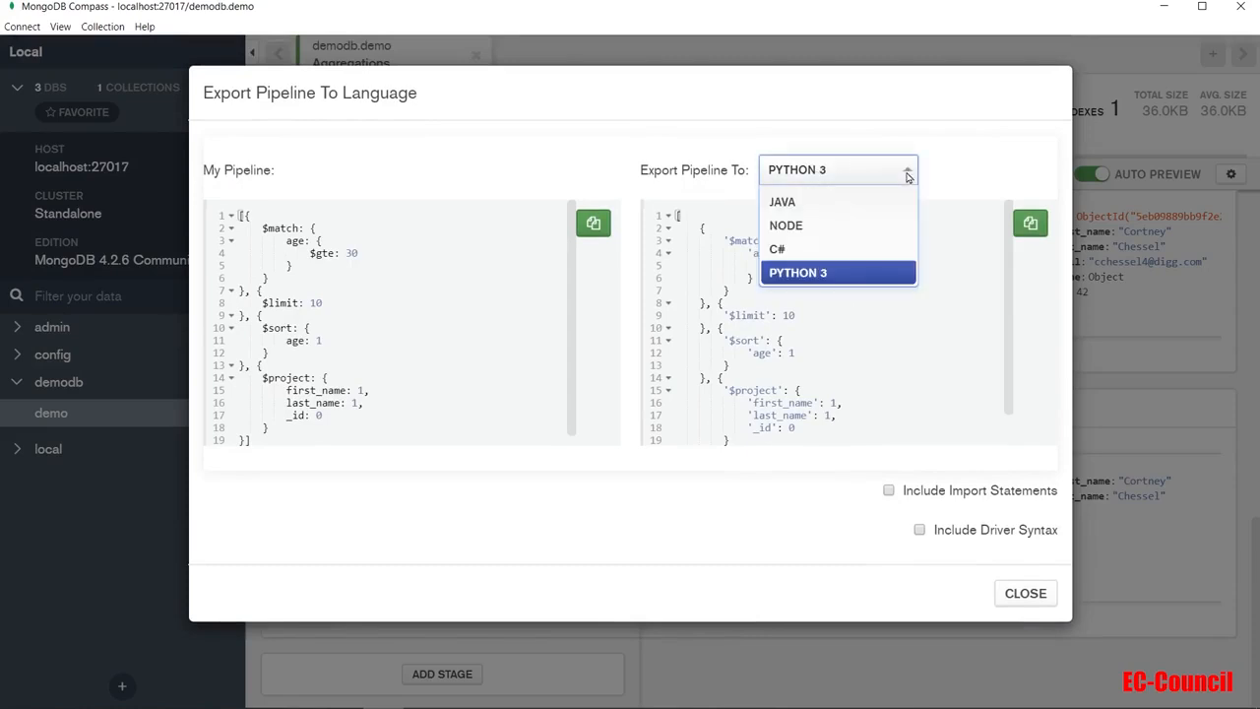
left_click(787, 225)
scroll(1005, 280, "down", 2)
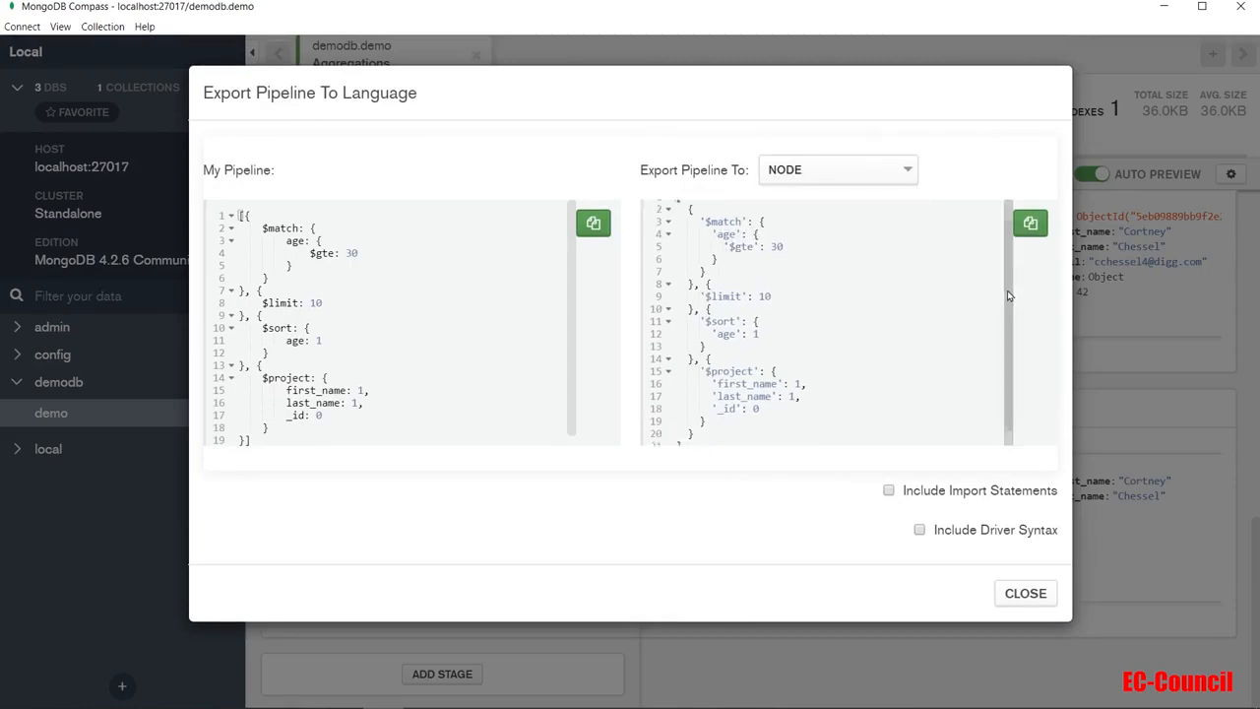
scroll(1008, 335, "up", 2)
left_click(768, 241)
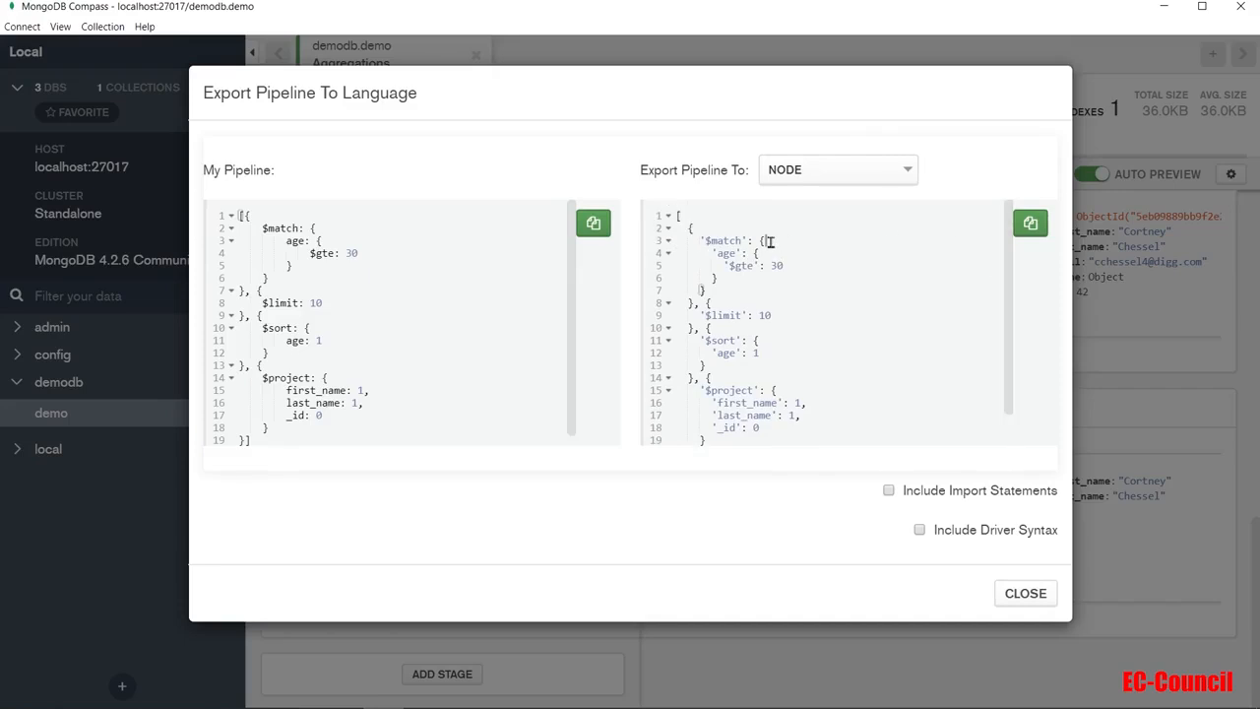
Step: Include import statements and driver syntax in the exported Node code, review it and close the export
left_click(888, 491)
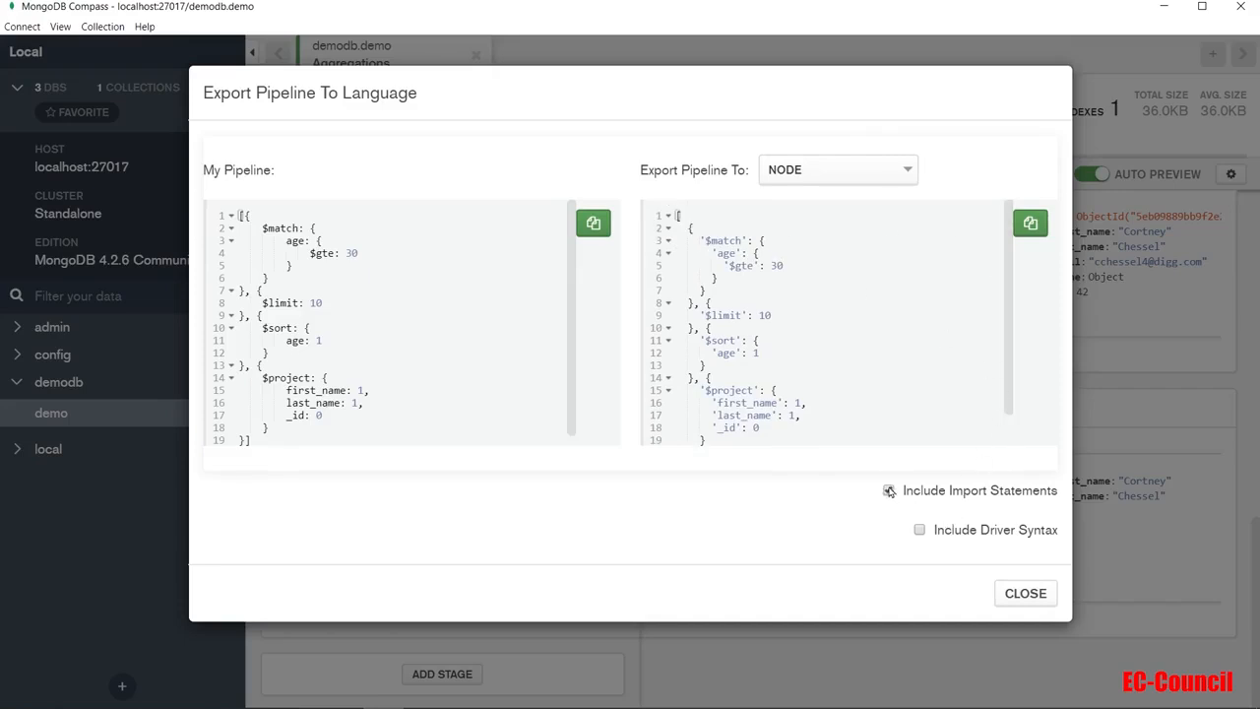
left_click(919, 531)
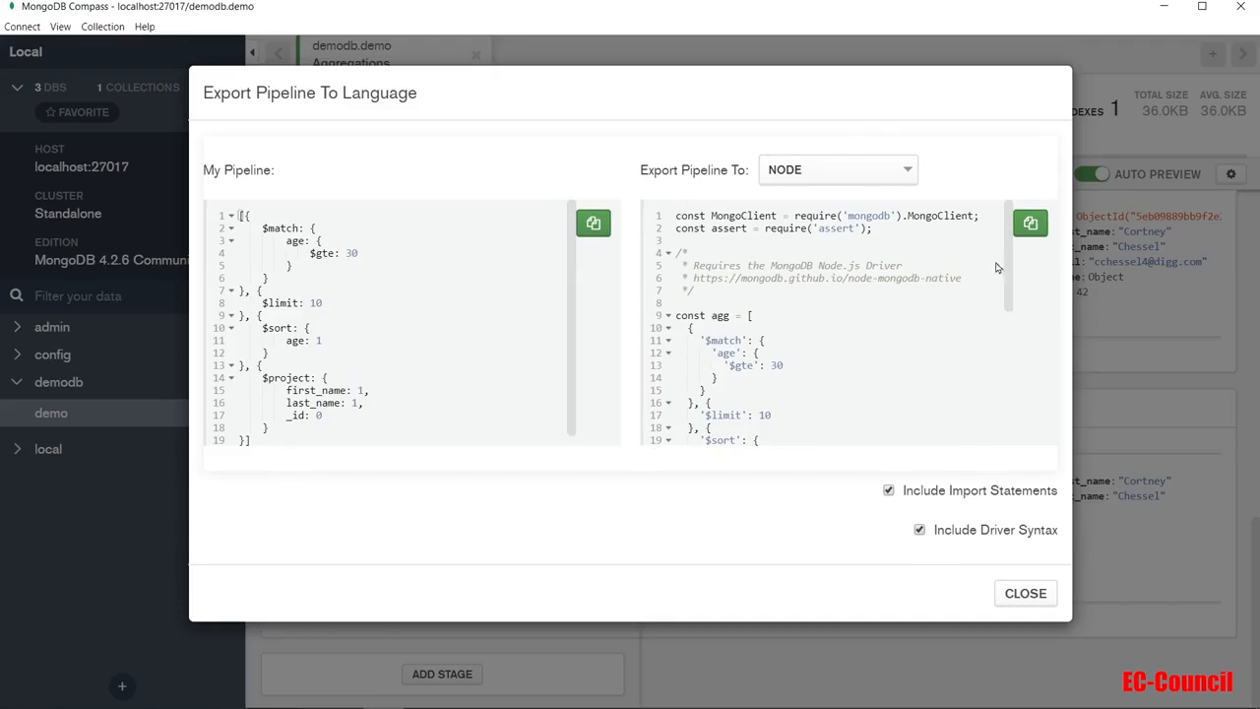
left_click_drag(1006, 263, 993, 398)
scroll(976, 285, "up", 8)
scroll(958, 302, "down", 1)
left_click(1024, 593)
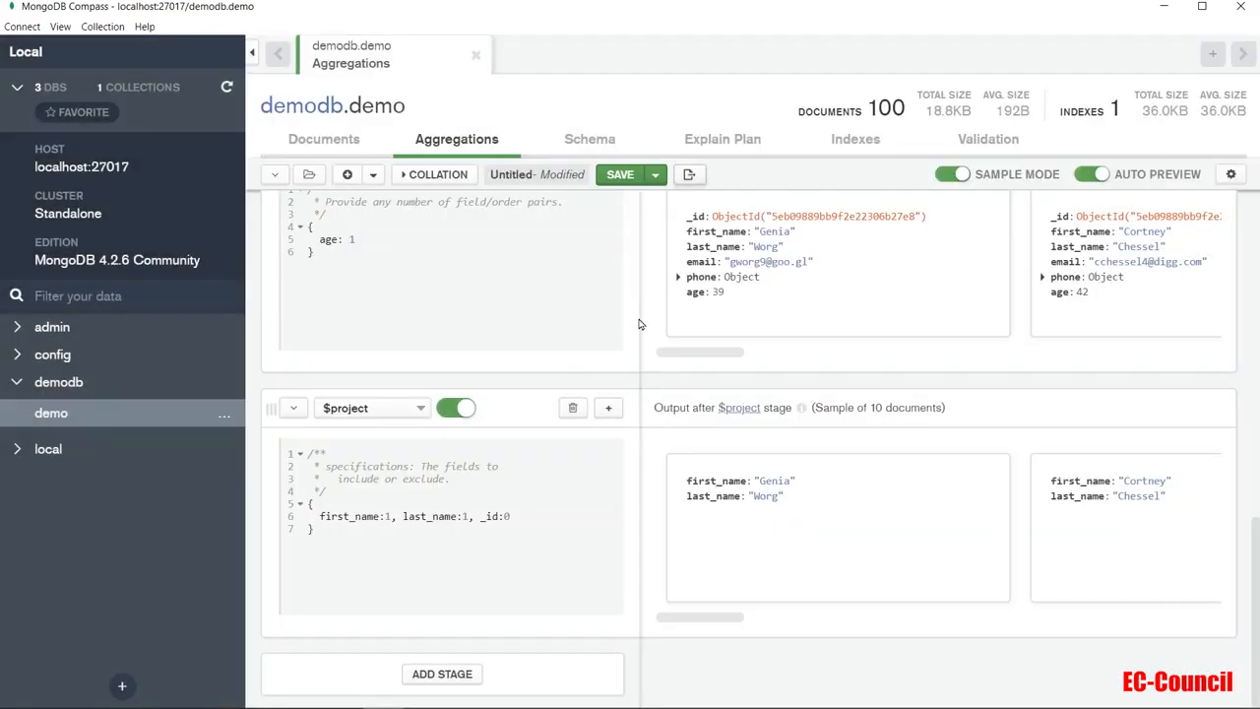
Step: Save the aggregation pipeline under the name firstandlast
left_click(620, 174)
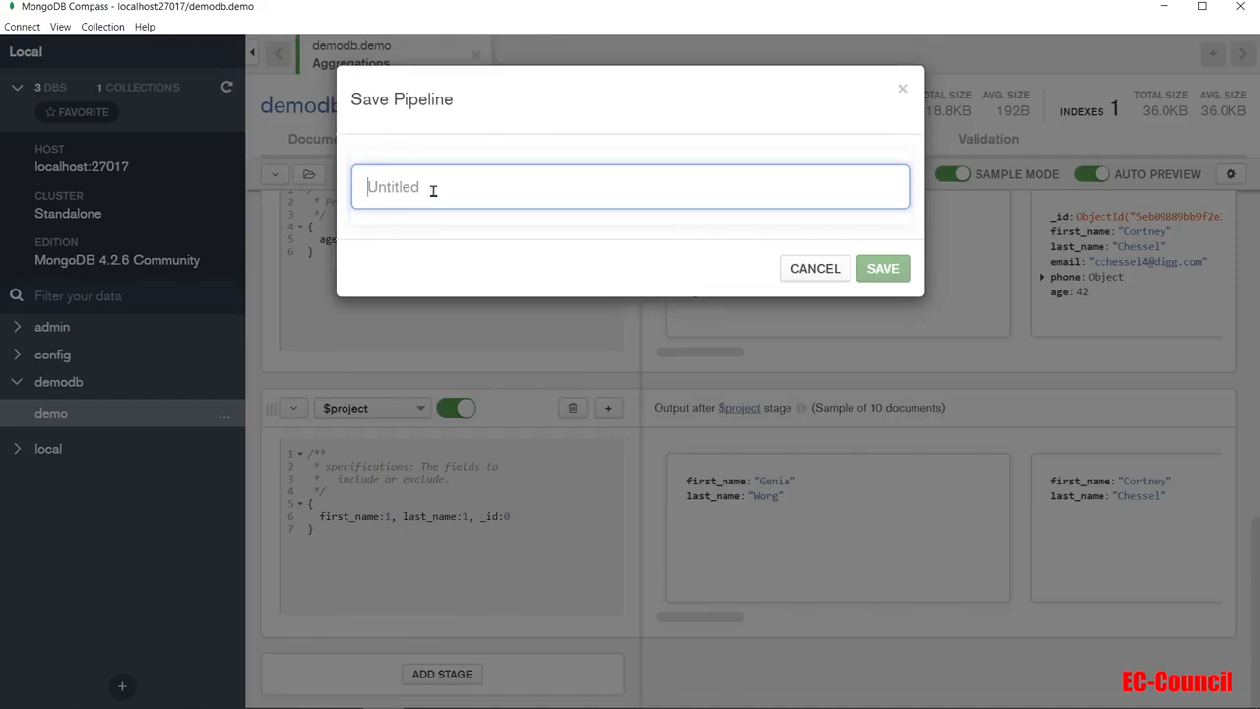
type("first")
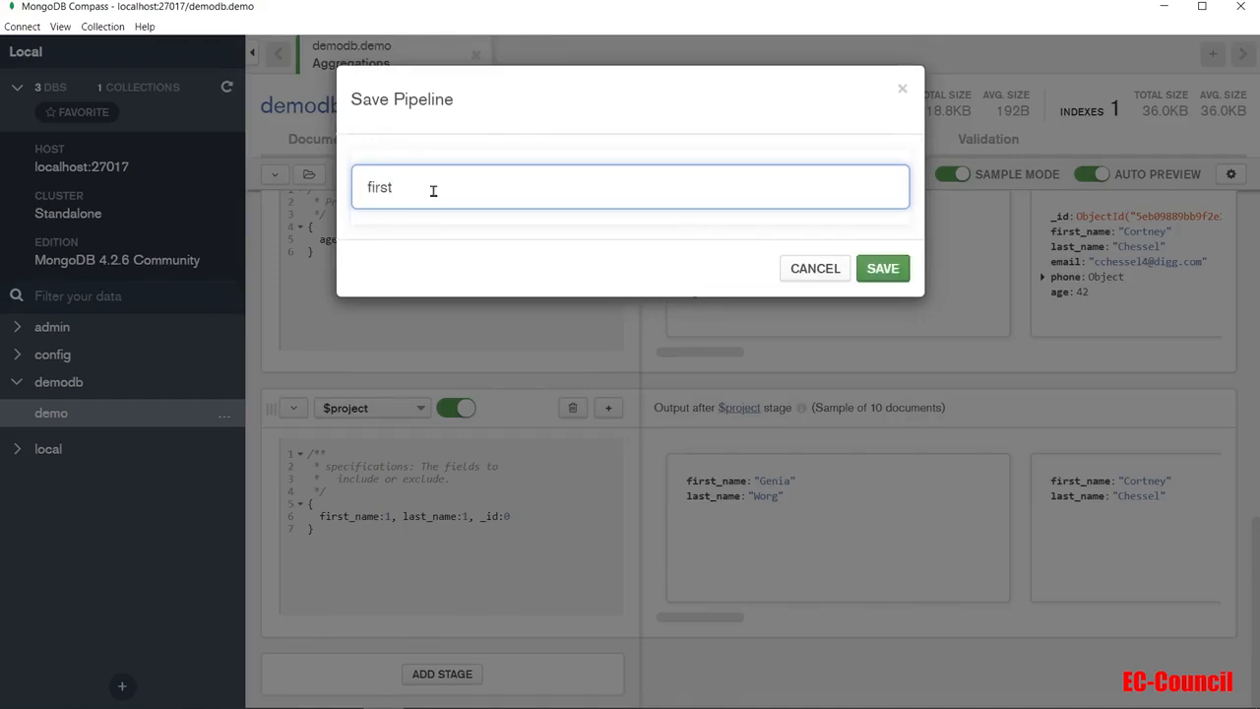
type("andlast")
left_click(883, 269)
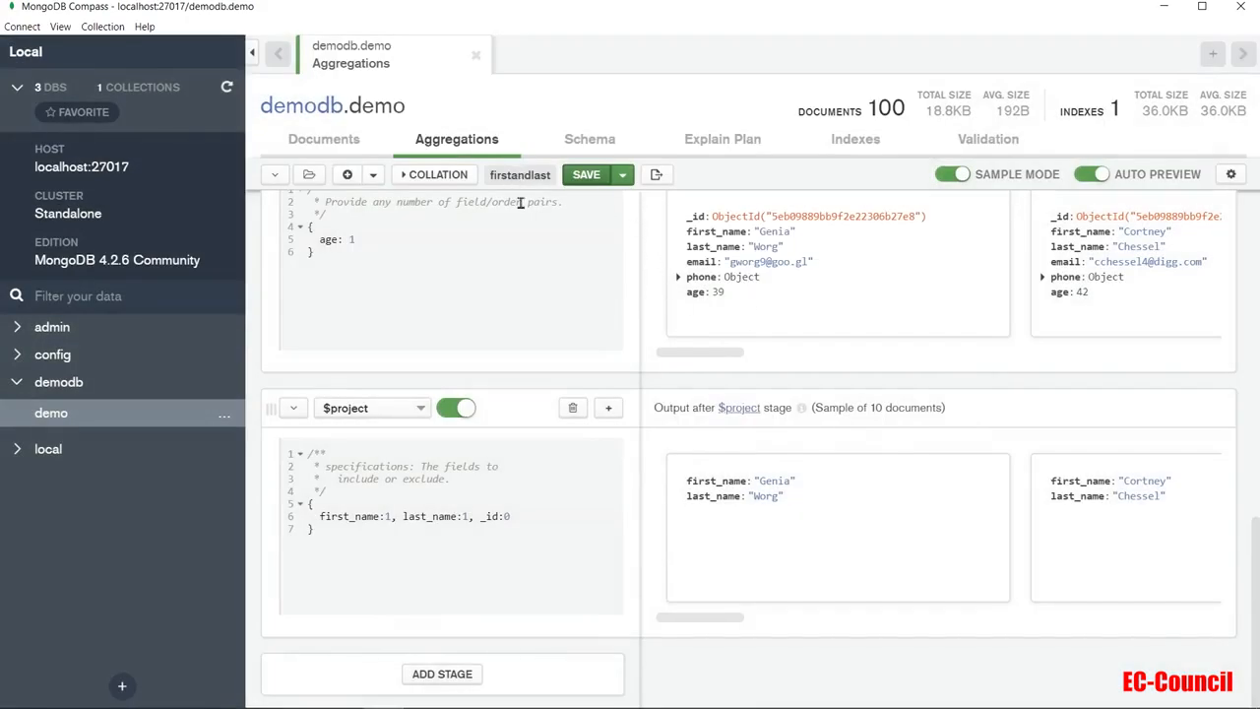
left_click(340, 142)
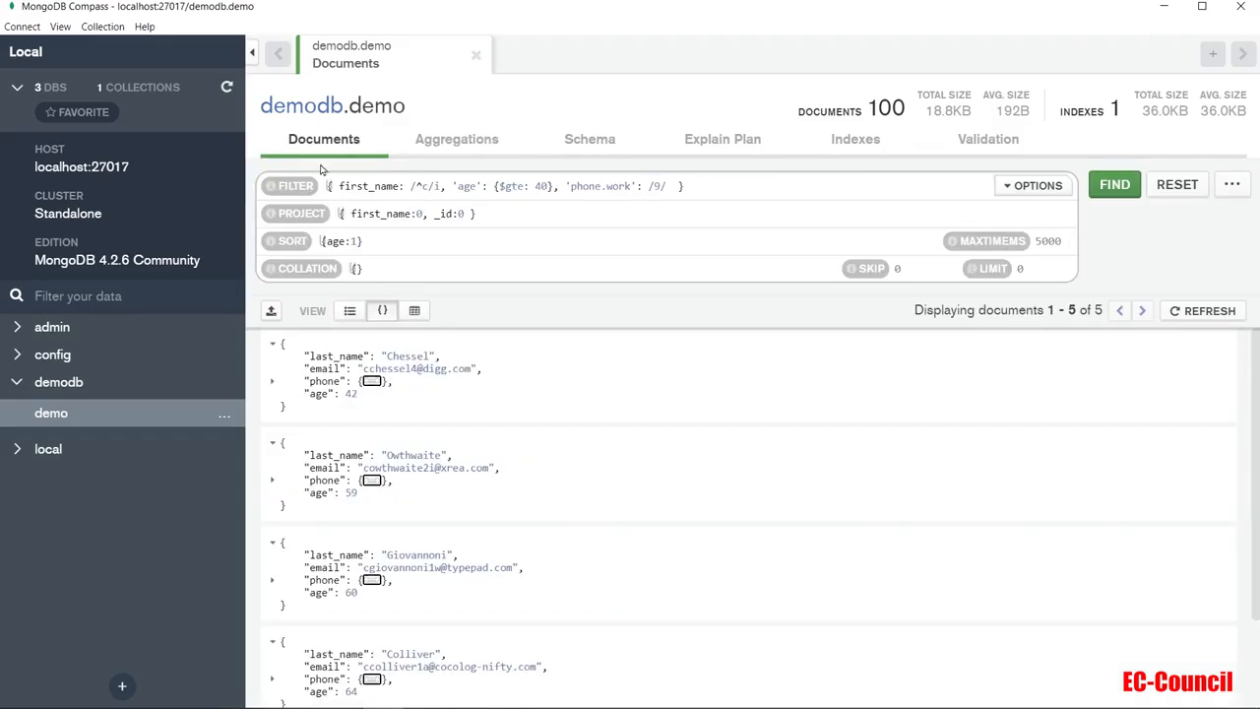
left_click(456, 143)
left_click(621, 174)
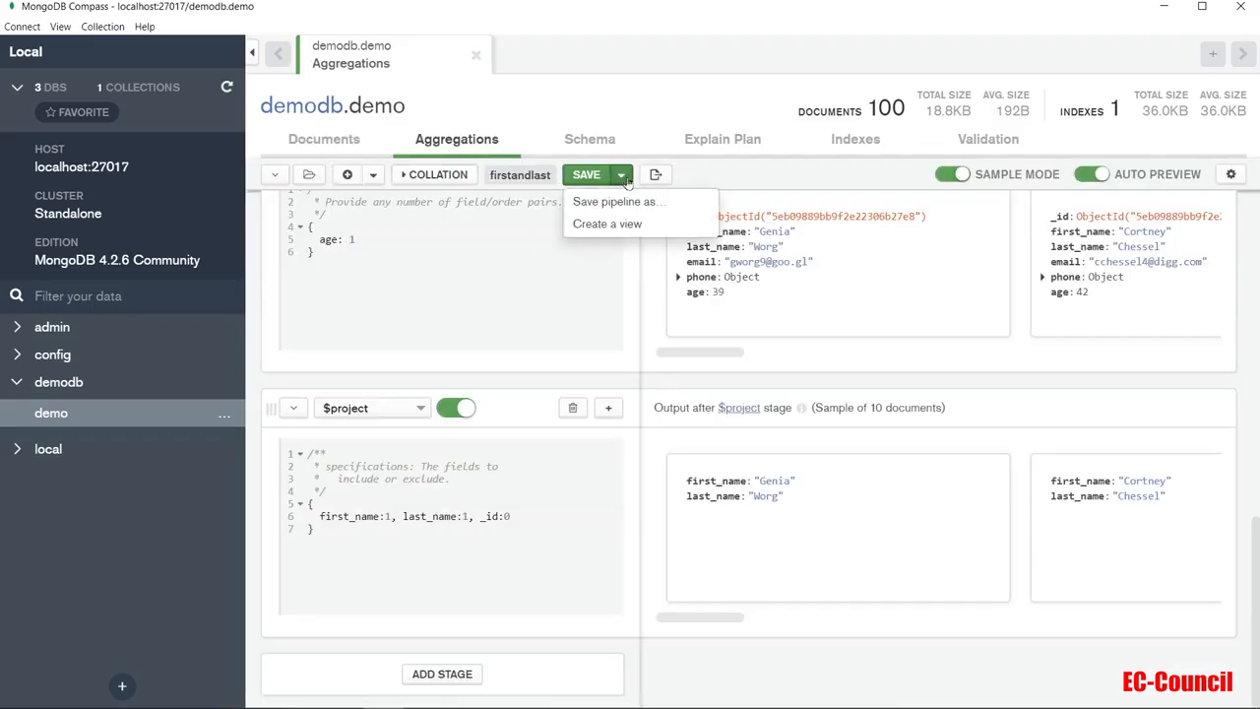
left_click(492, 202)
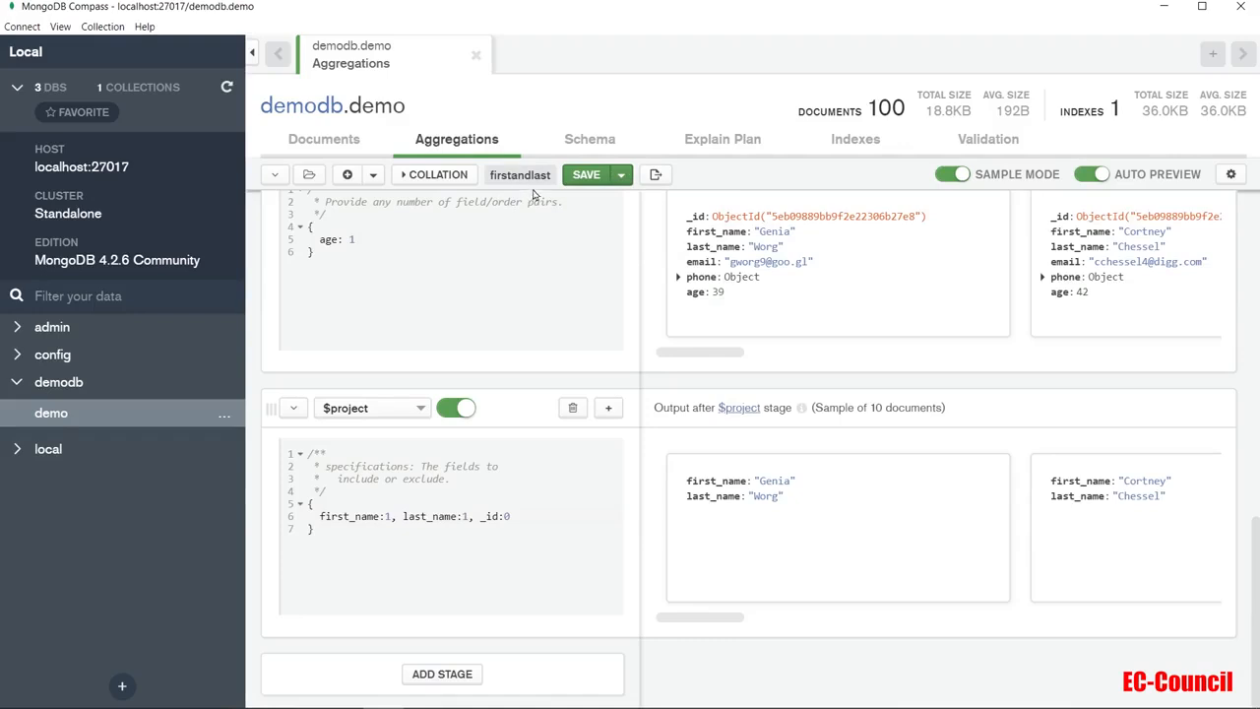
Step: Return to the collection's documents, refresh them and view the demo collection's available actions without choosing one
left_click(324, 143)
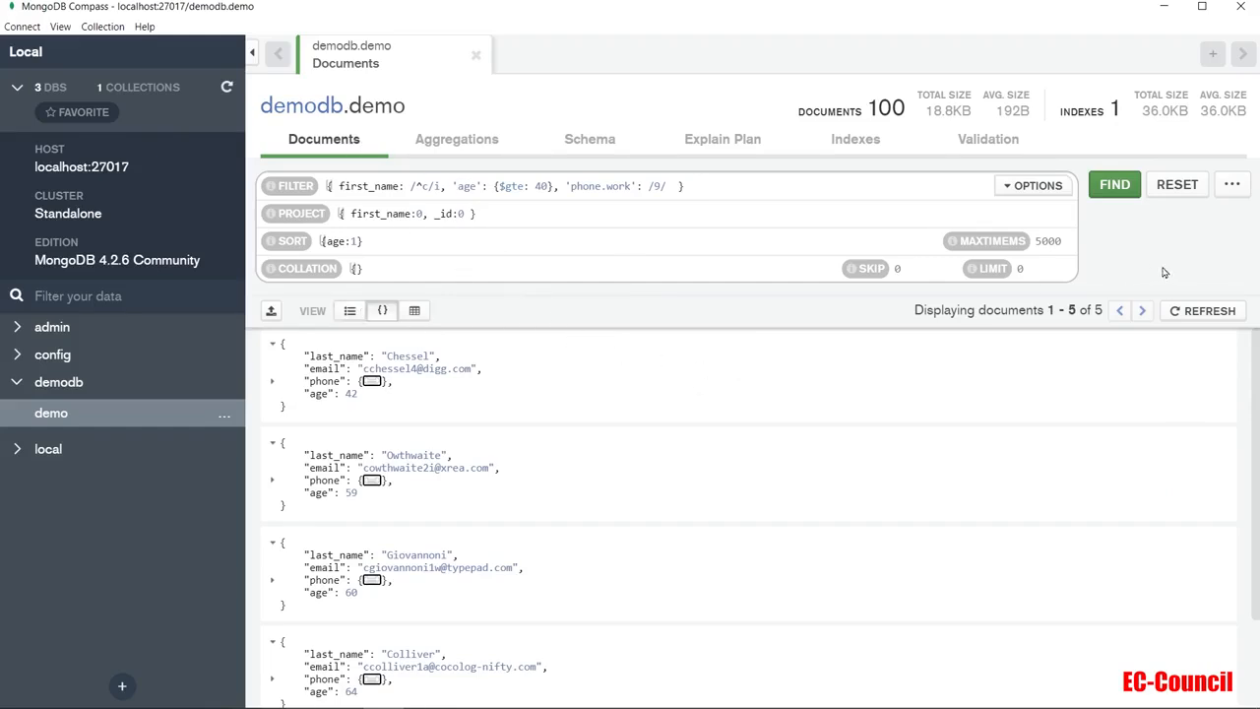
left_click(1196, 310)
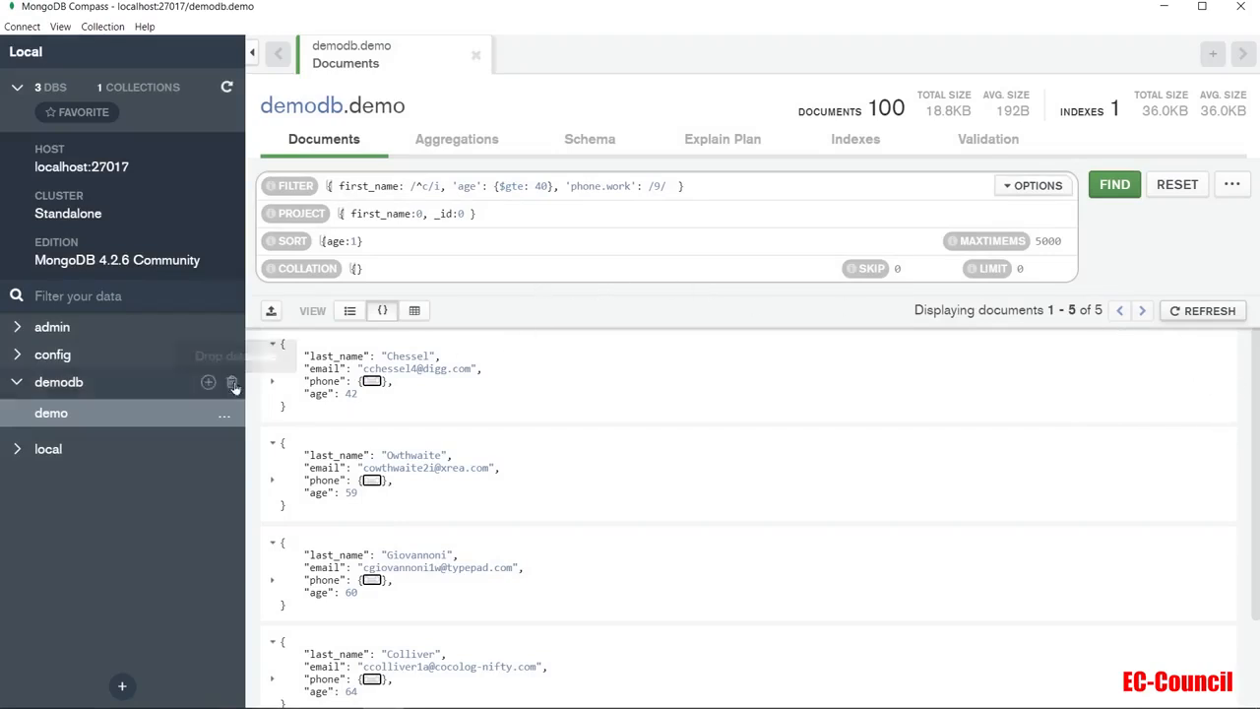
left_click(226, 418)
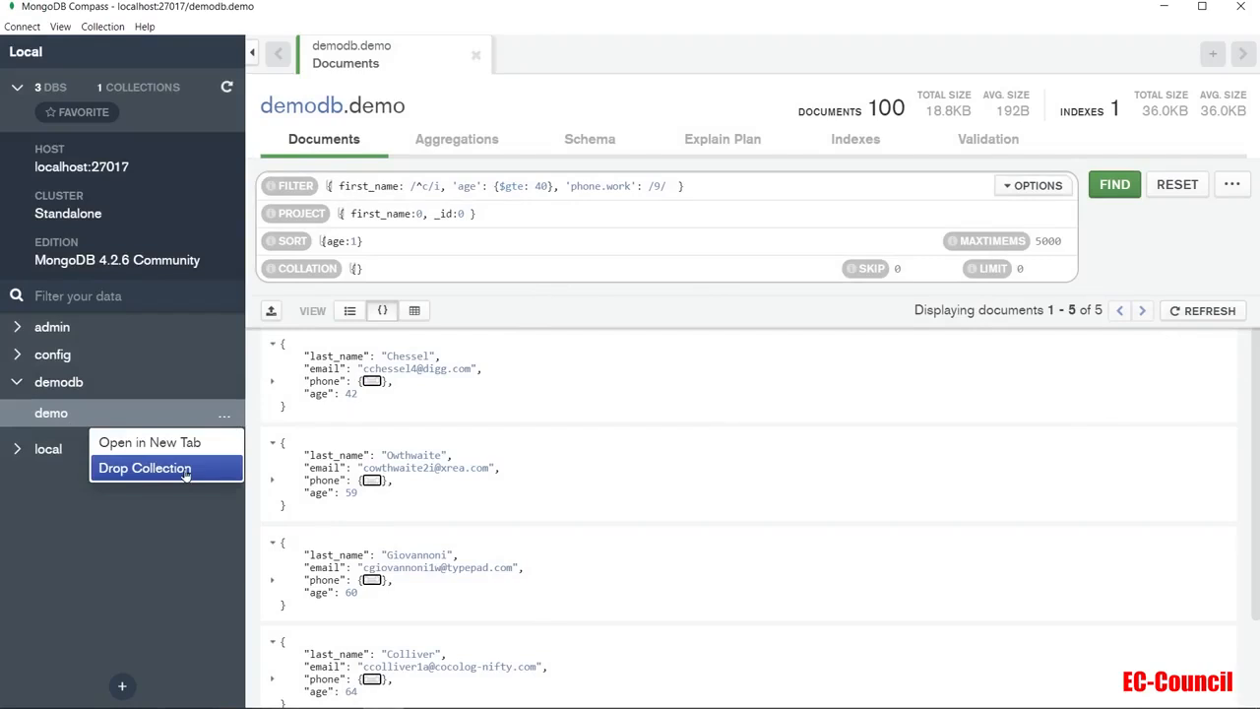
left_click(711, 317)
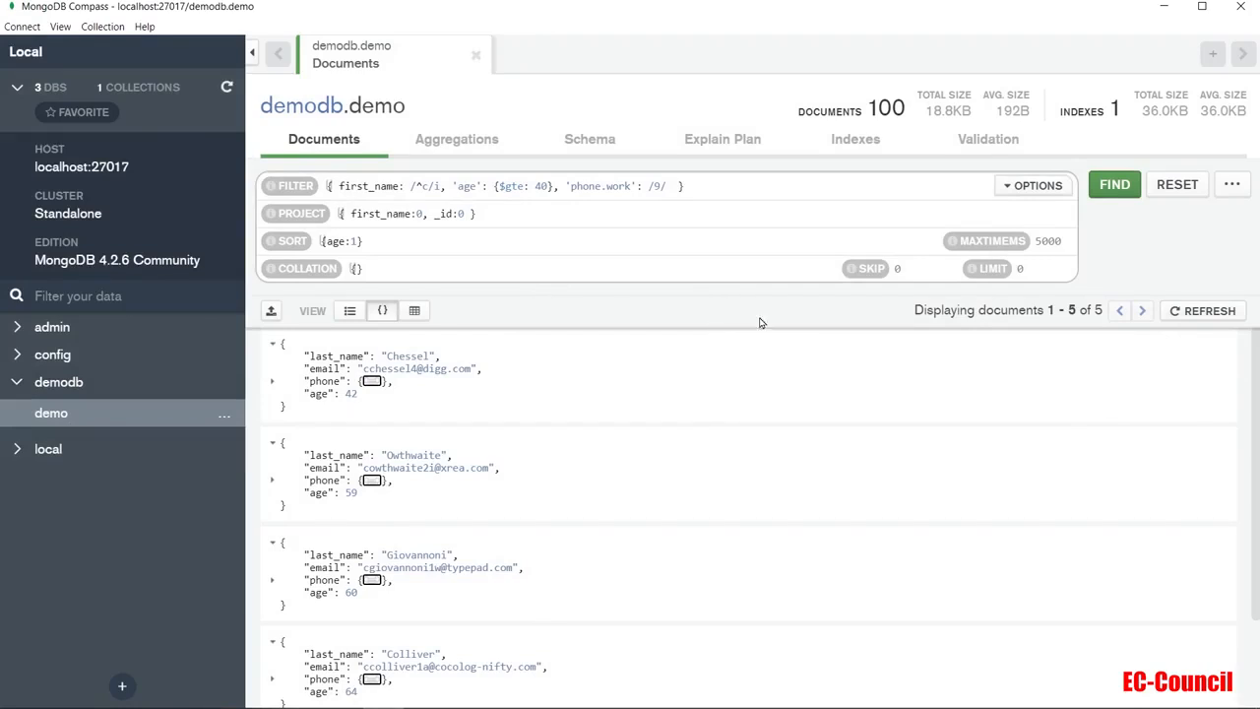